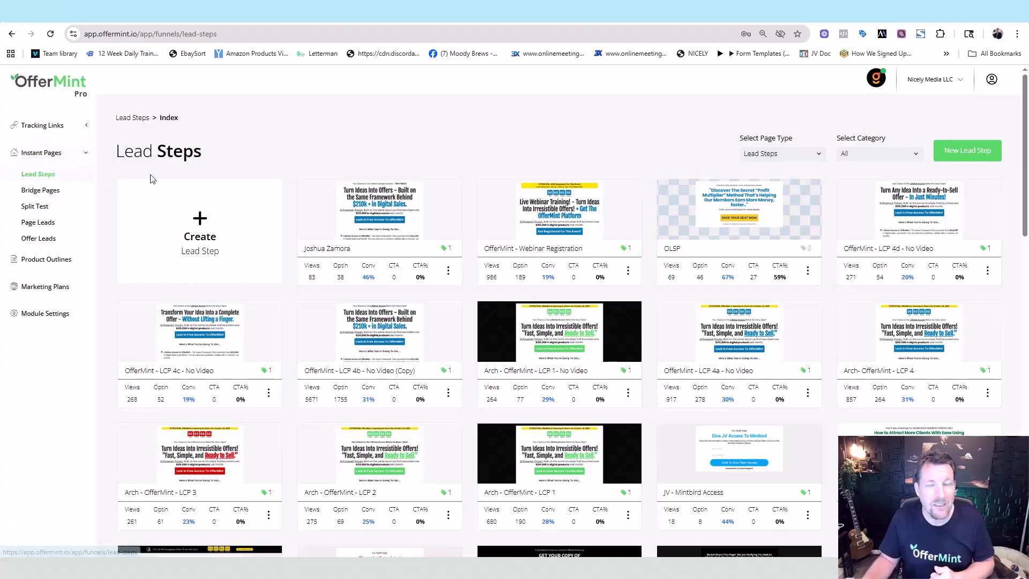
Step: Create a new lead step named 'Demo', opening its Step #1 template gallery
left_click(968, 151)
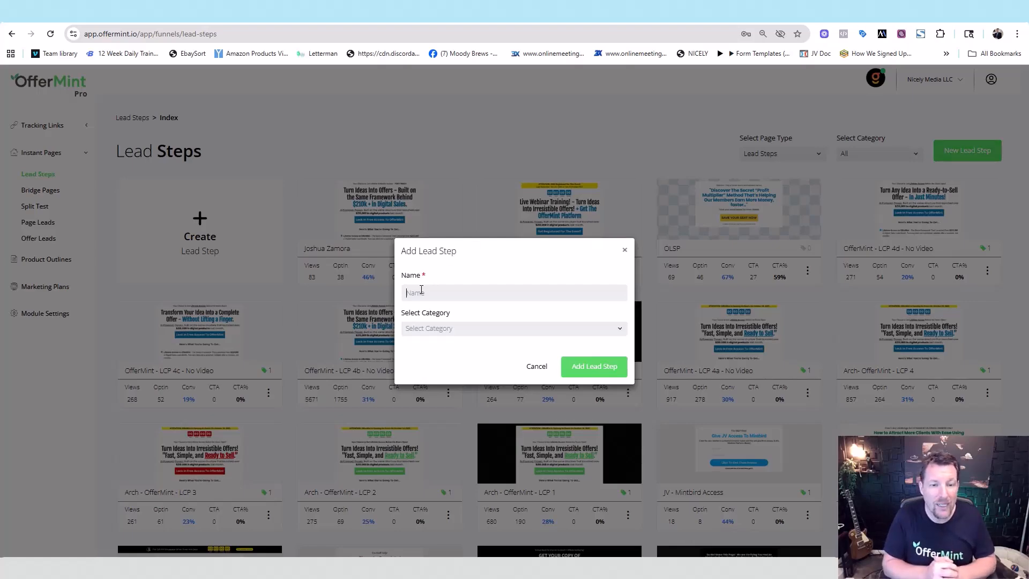
type("Demo")
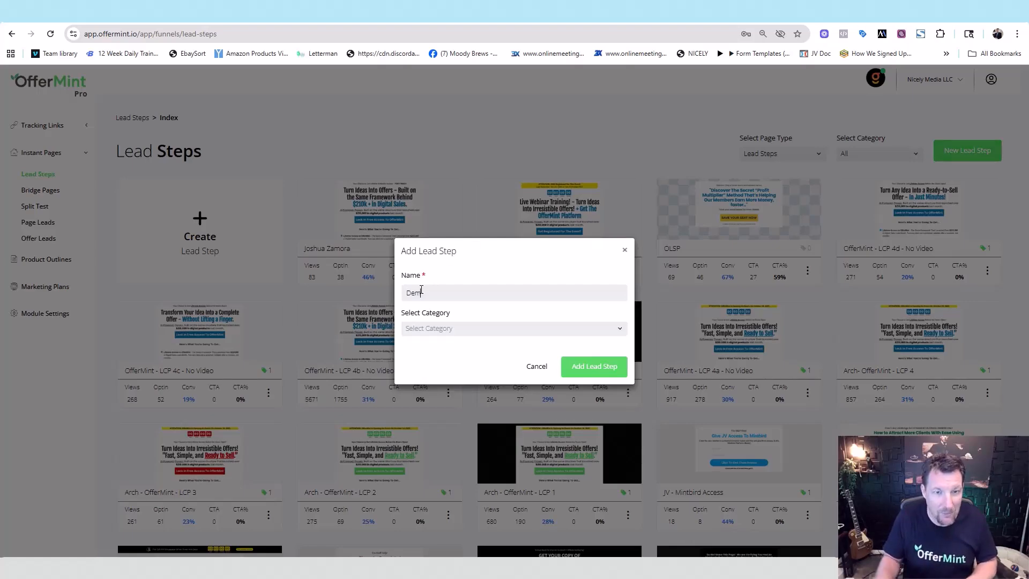
left_click(605, 367)
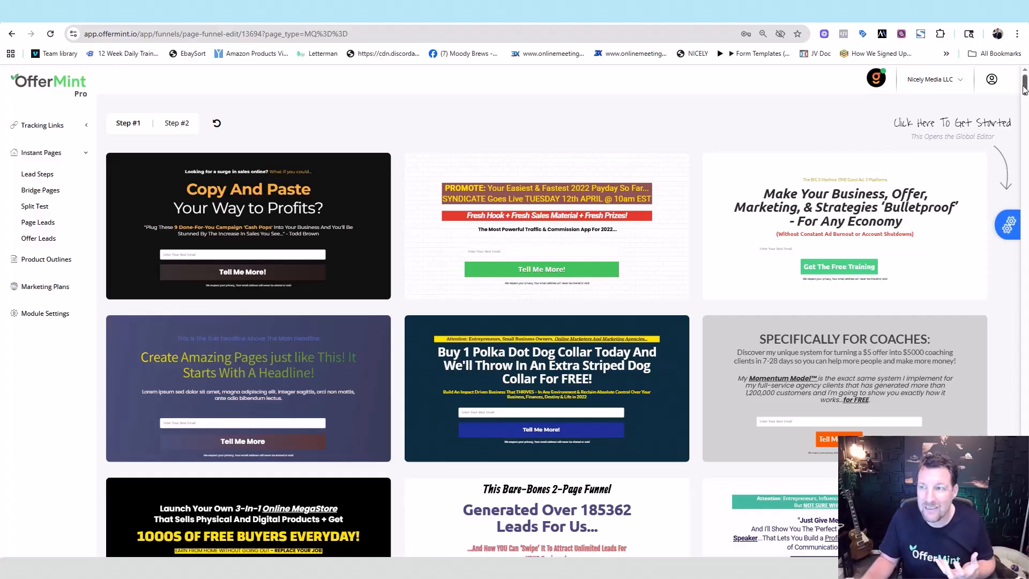
left_click_drag(1024, 90, 1022, 119)
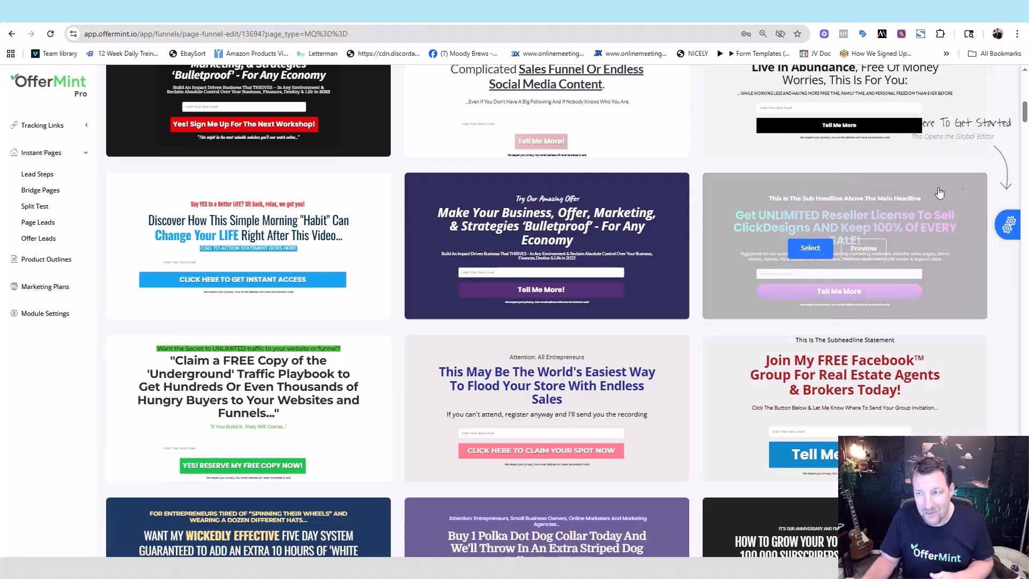
scroll(704, 158, "down", 3)
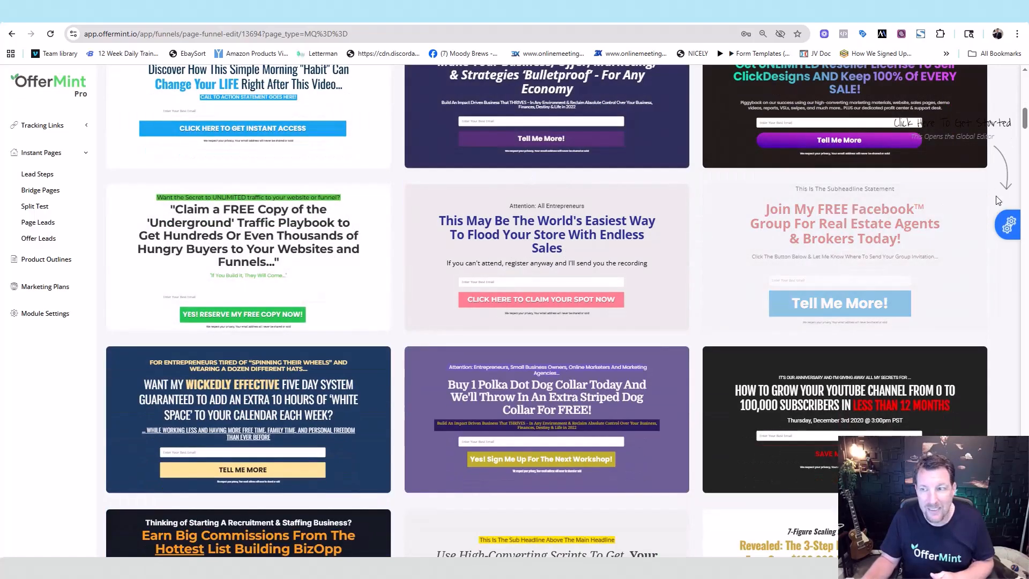
scroll(1023, 122, "down", 5)
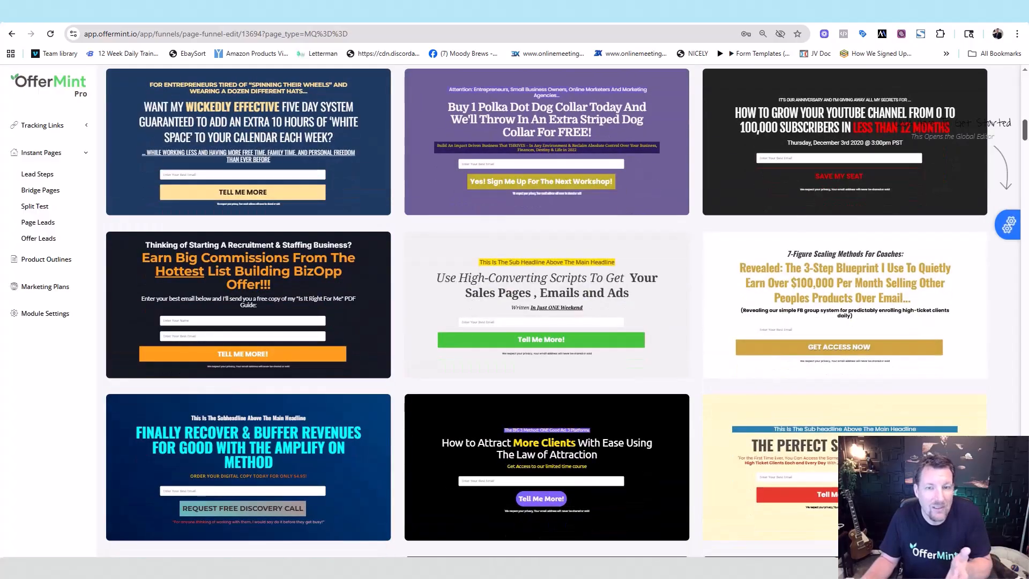
mouse_move(636, 278)
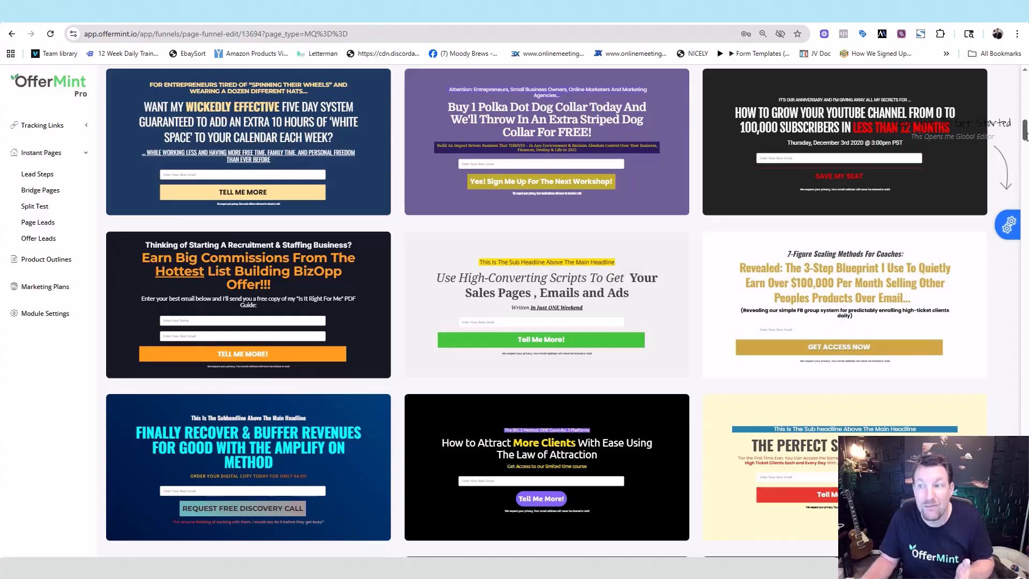
scroll(1025, 134, "down", 2)
scroll(1025, 134, "down", 3)
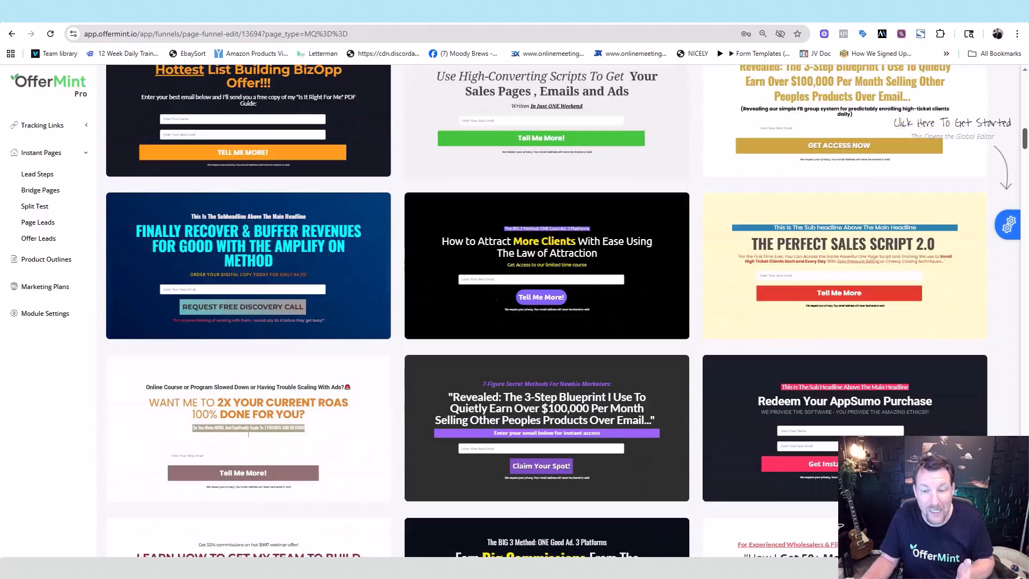
scroll(1024, 134, "down", 7)
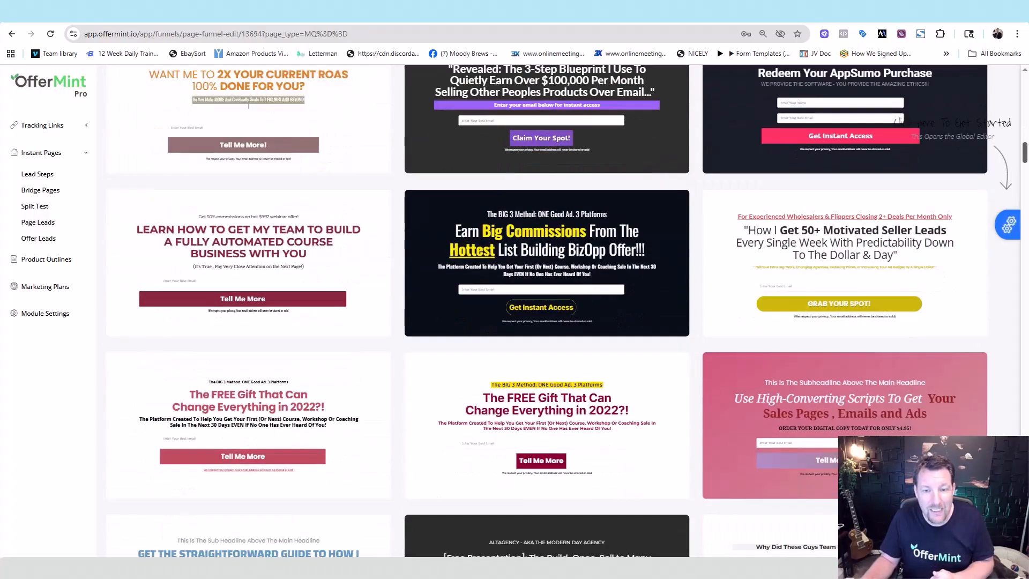
scroll(1025, 134, "down", 10)
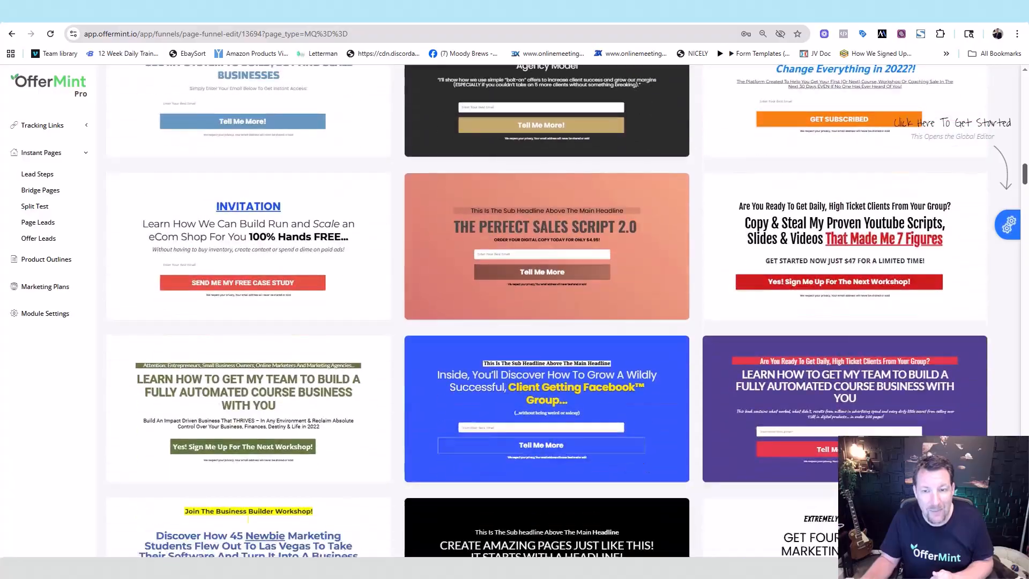
scroll(1025, 134, "down", 12)
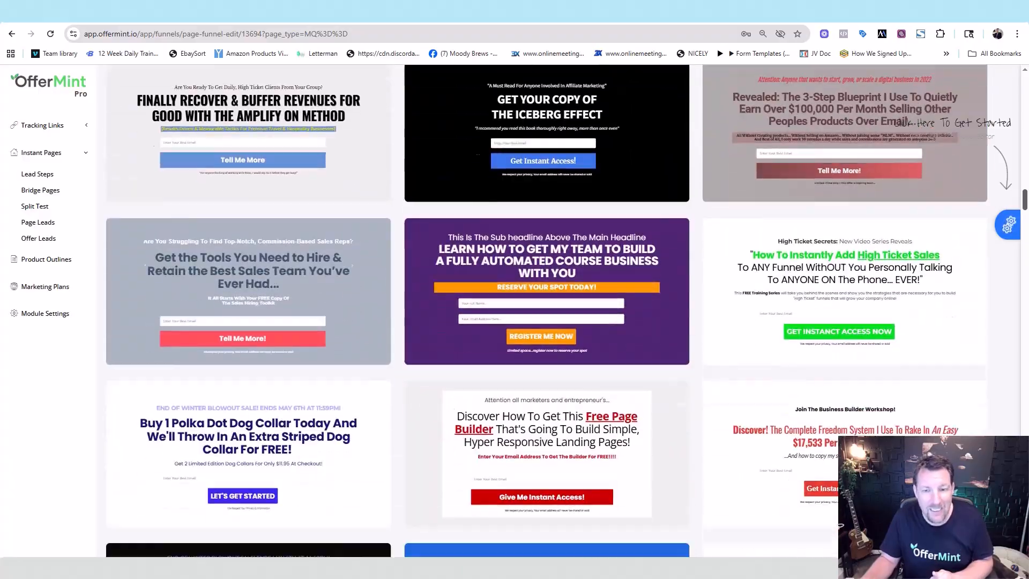
scroll(547, 311, "down", 6)
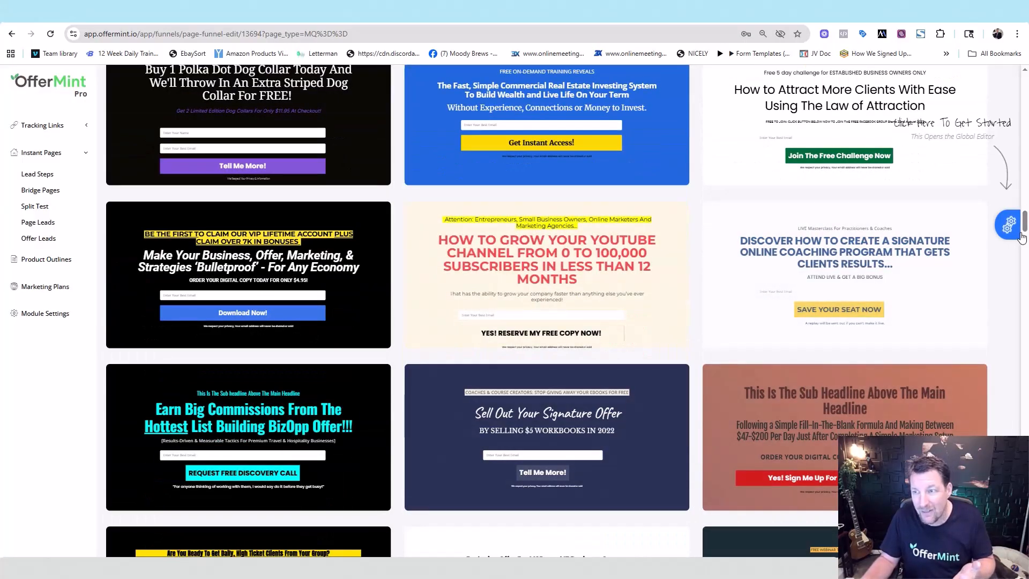
scroll(1024, 229, "down", 10)
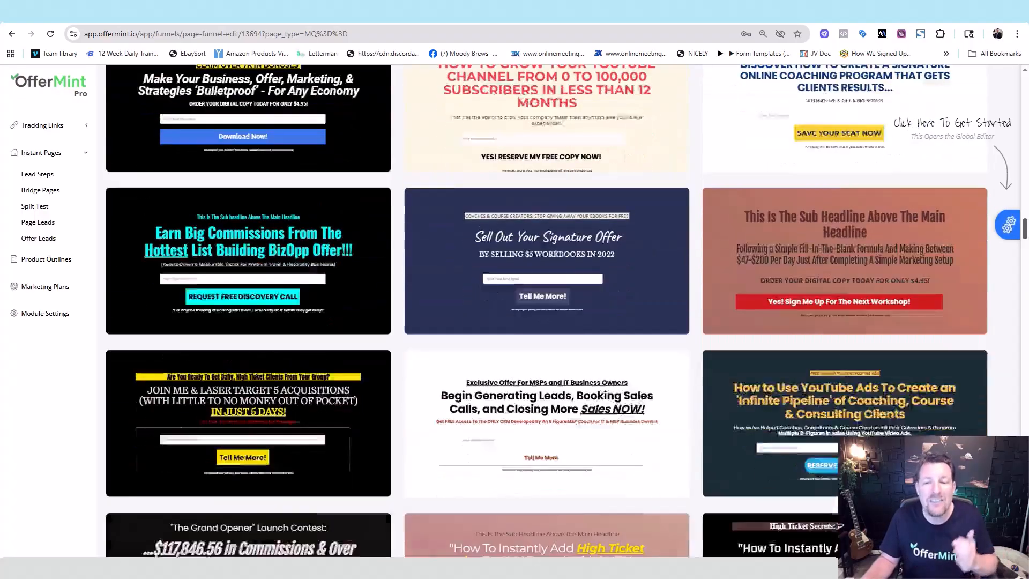
scroll(1025, 247, "down", 15)
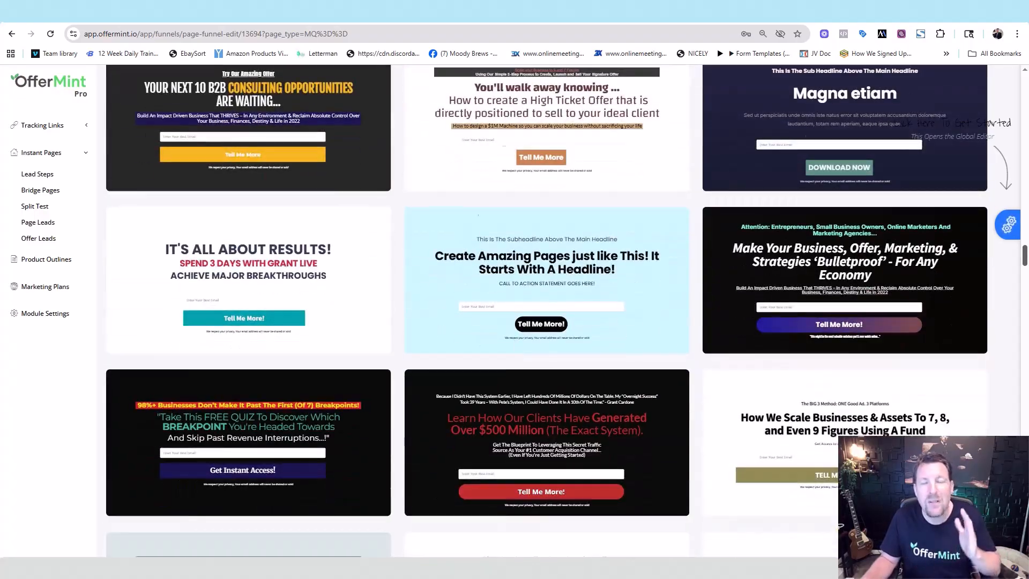
scroll(1024, 295, "down", 9)
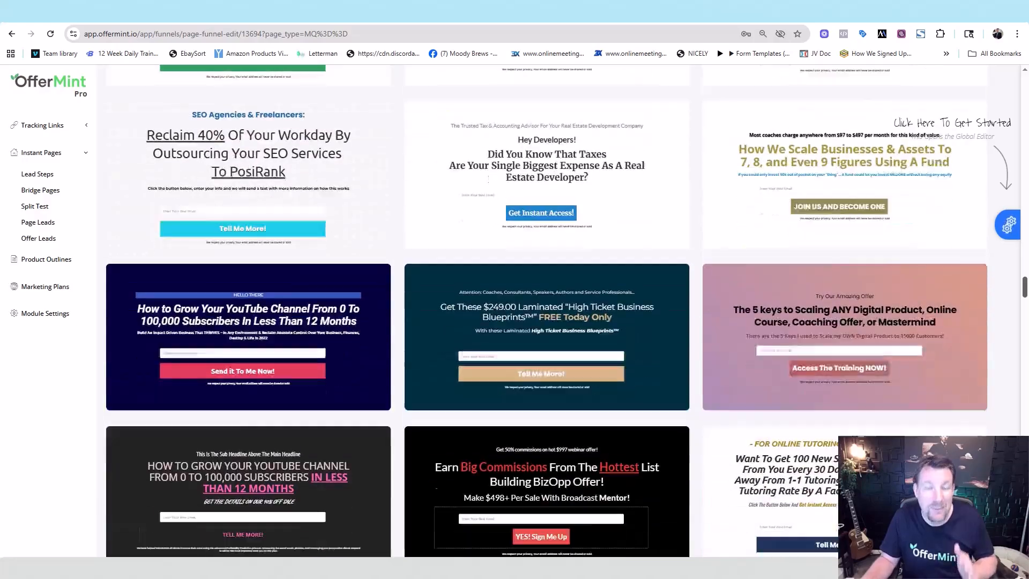
scroll(546, 311, "down", 12)
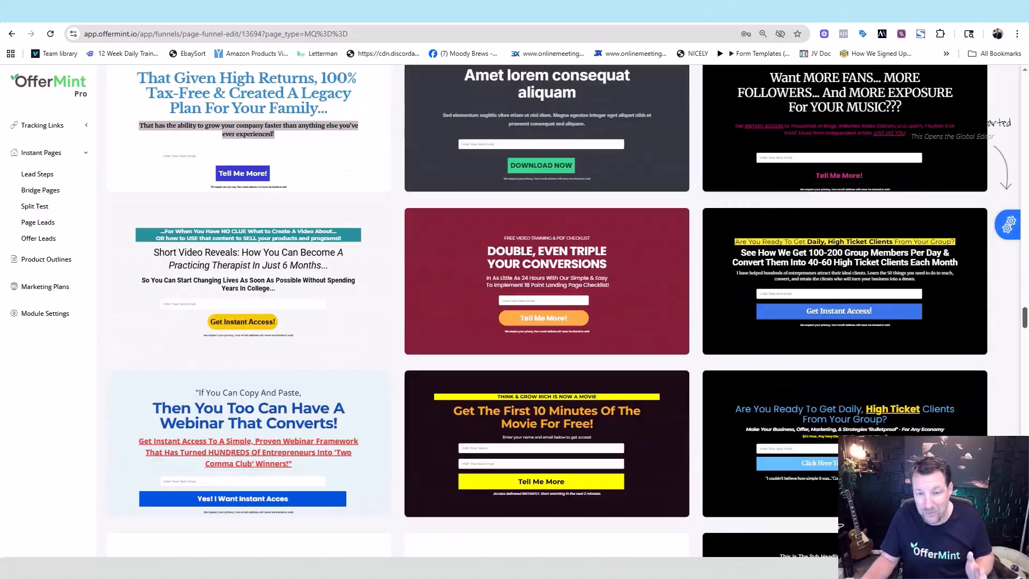
scroll(546, 310, "down", 1)
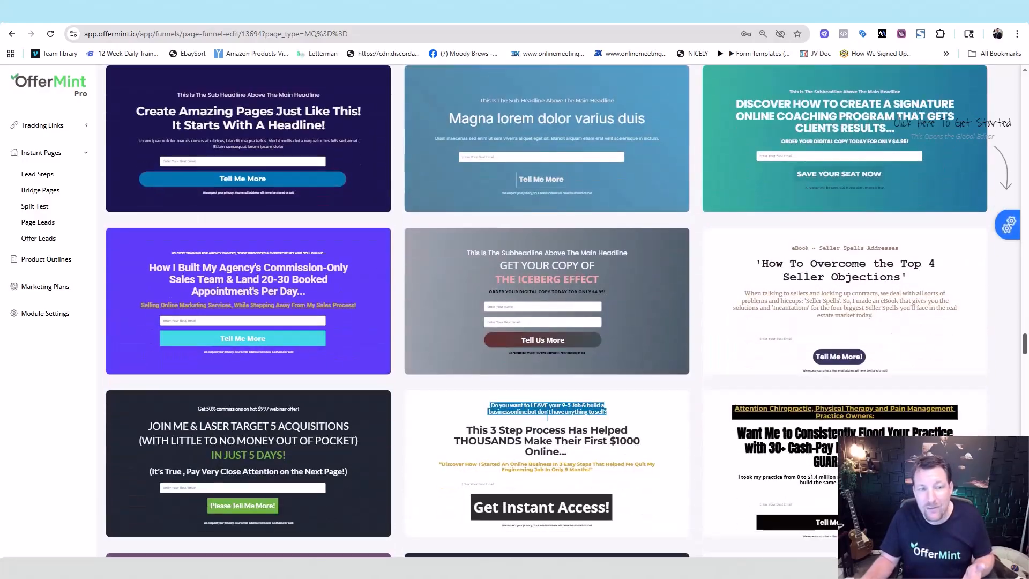
mouse_move(212, 322)
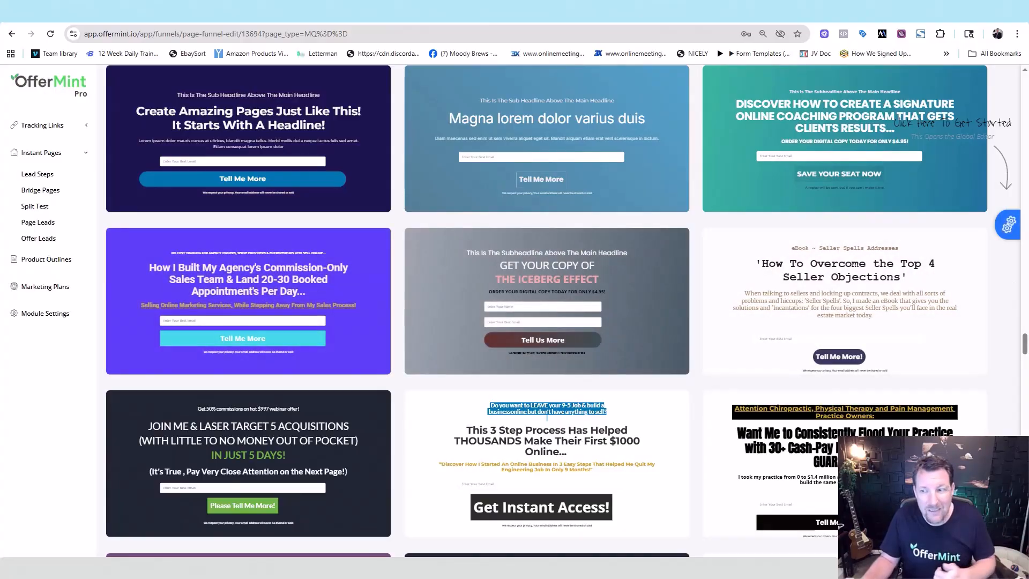
left_click_drag(1024, 347, 1006, 62)
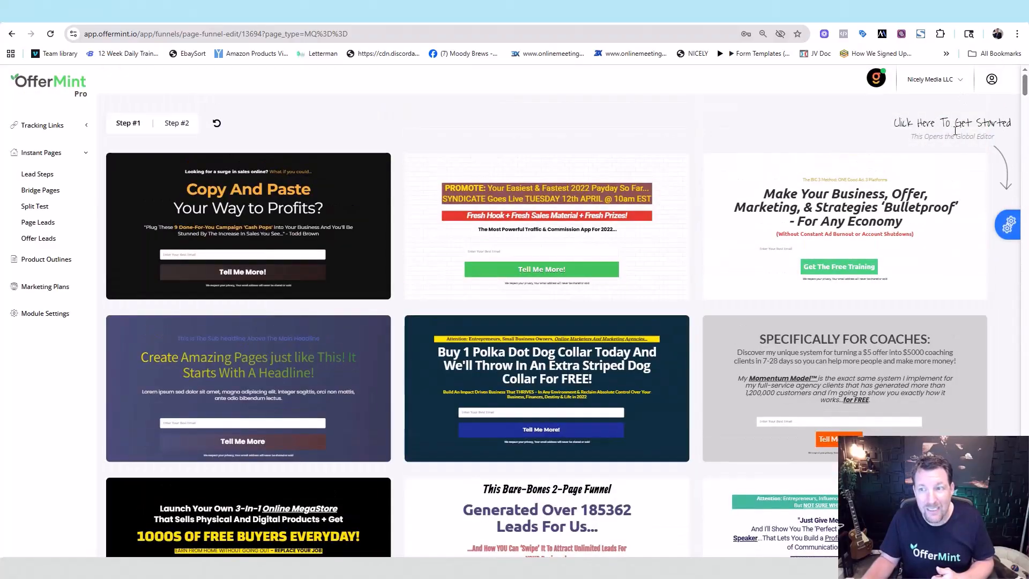
Step: Open the Global Editor and bring the ChatGPT headline suggestions window alongside it
left_click(1009, 227)
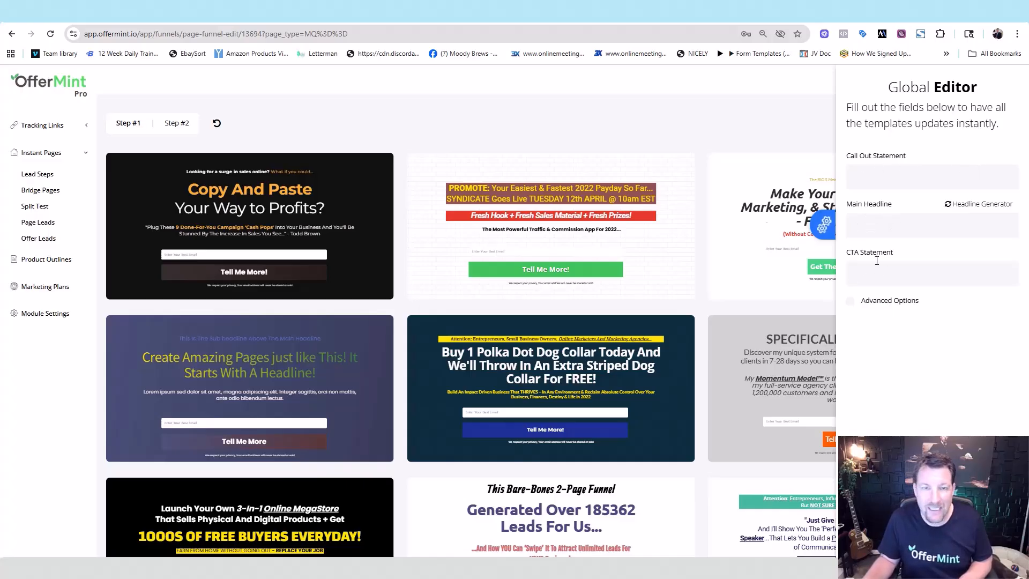
mouse_move(222, 185)
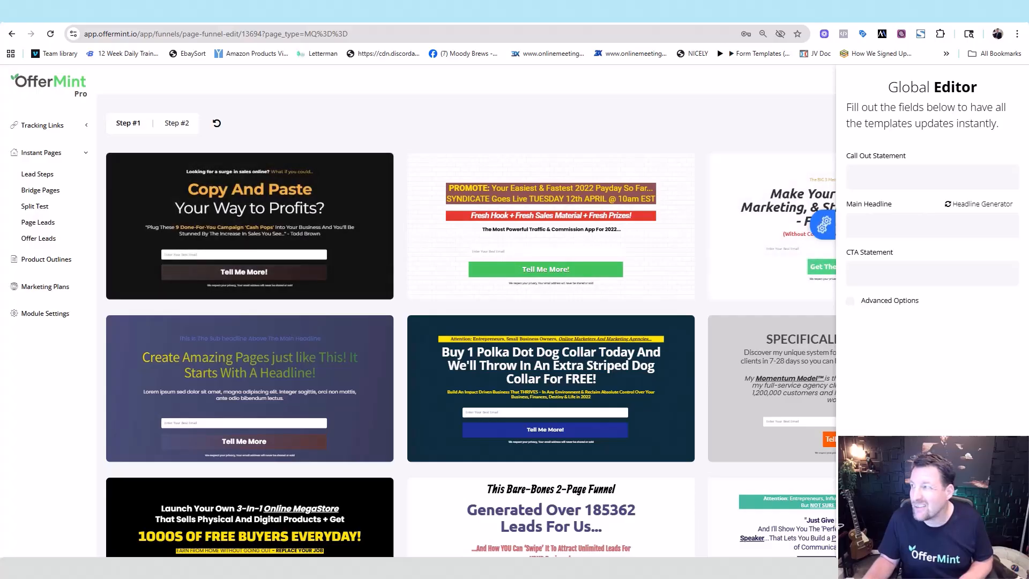
left_click_drag(1028, 64, 448, 38)
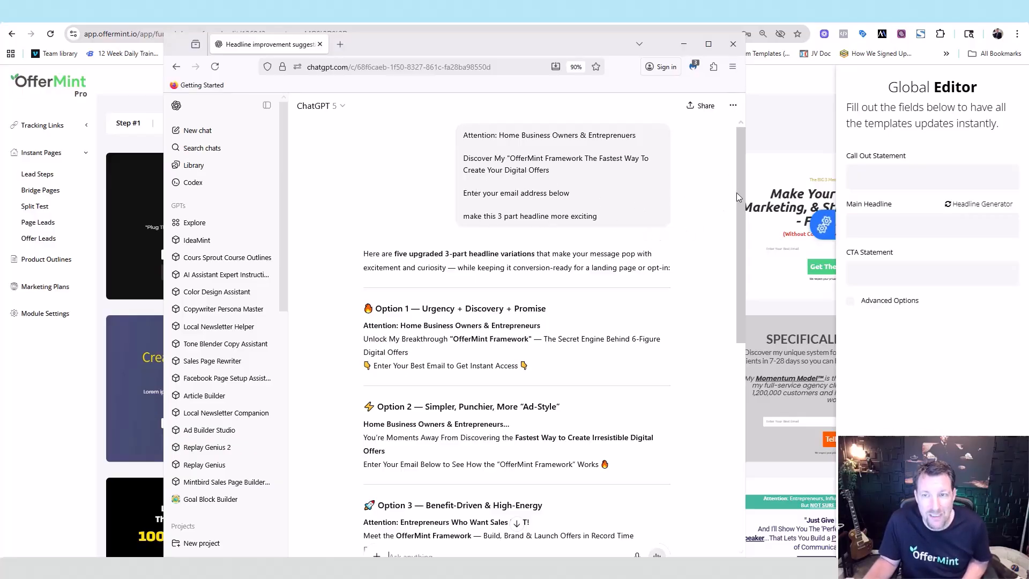
Step: Read ChatGPT's five upgraded headline variations, then move its window off the right edge
left_click_drag(742, 191, 747, 216)
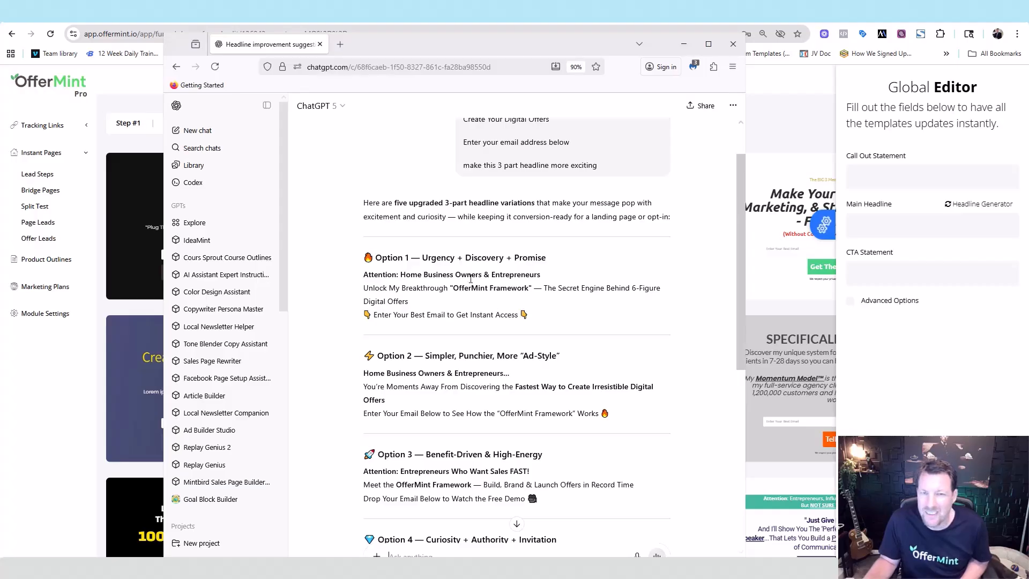
scroll(559, 151, "up", 2)
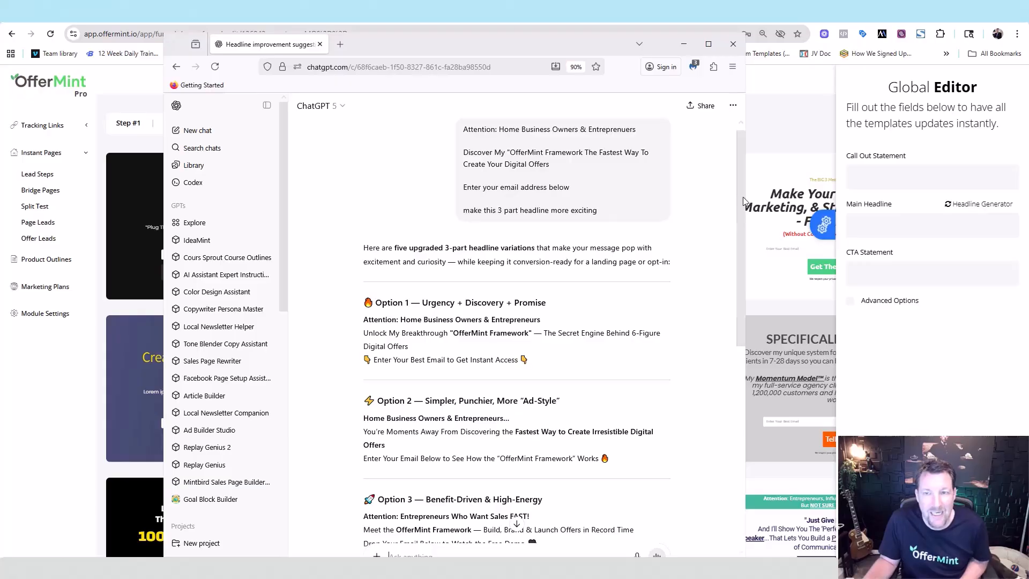
scroll(491, 252, "down", 3)
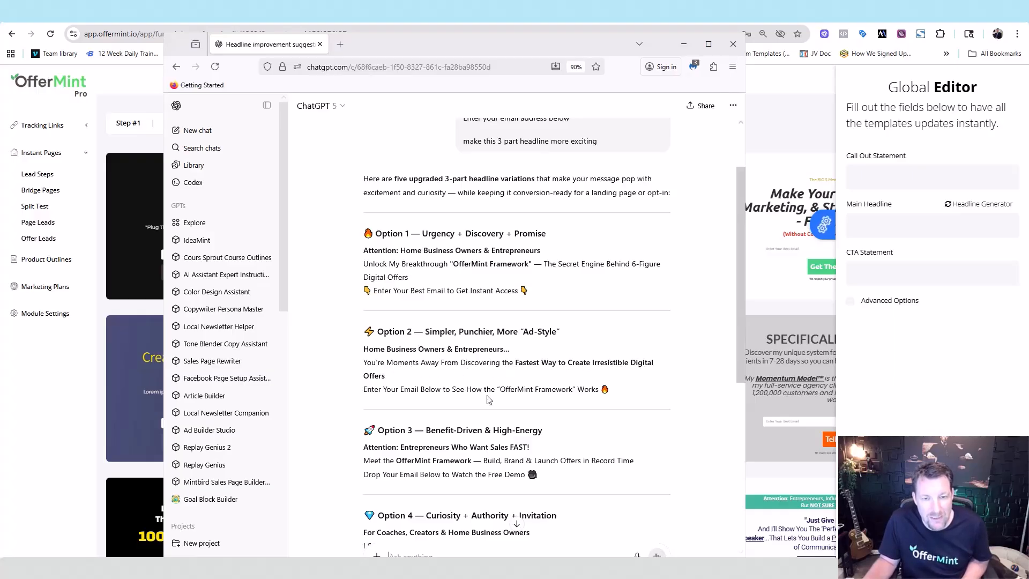
left_click_drag(577, 46, 1028, 37)
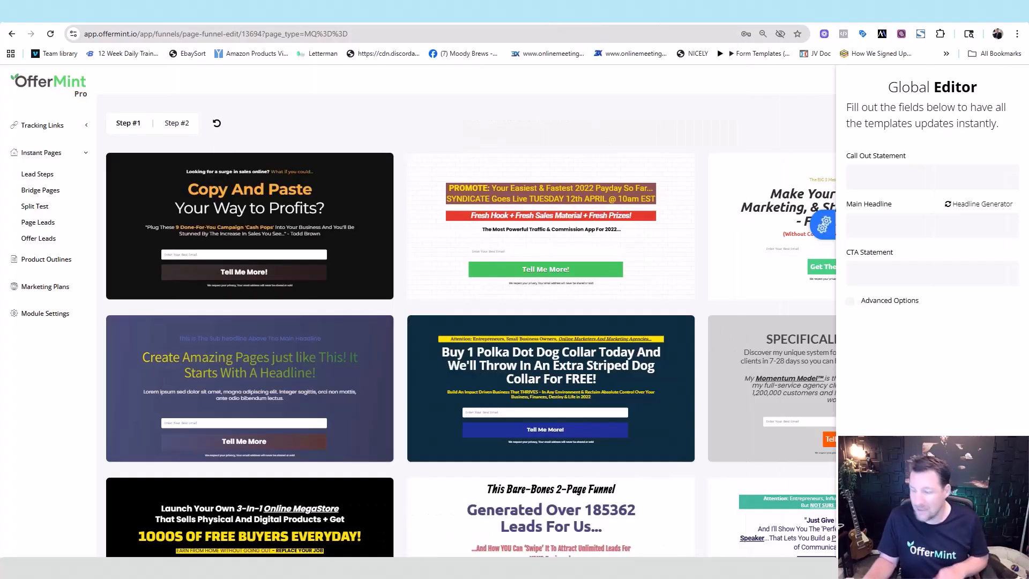
Step: Paste the copied call-out, 'OfferMint Framework' headline and email CTA text into the Global Editor, then close it
left_click(932, 177)
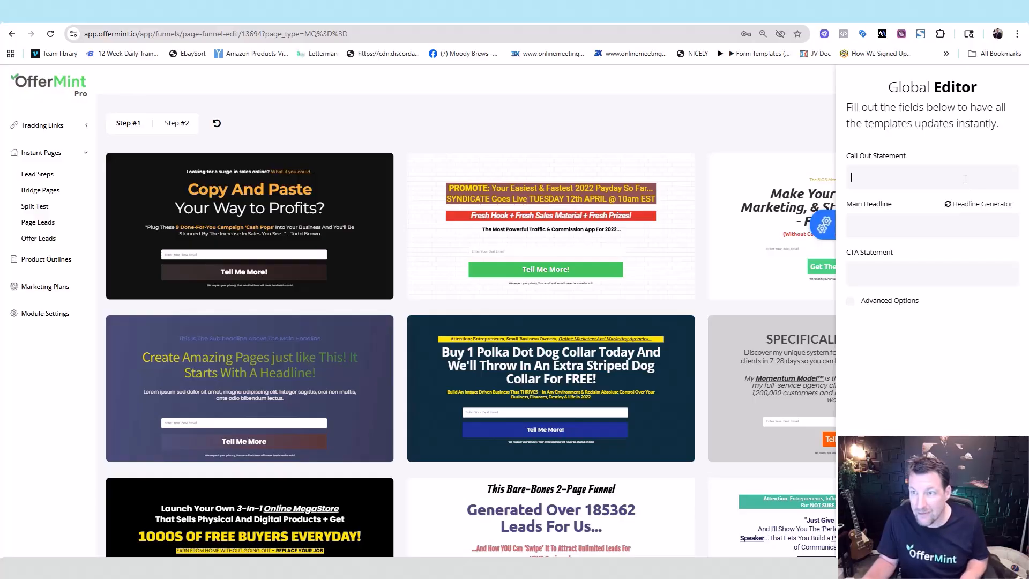
type("Attention: Home Business Owners & Entrepreneurs")
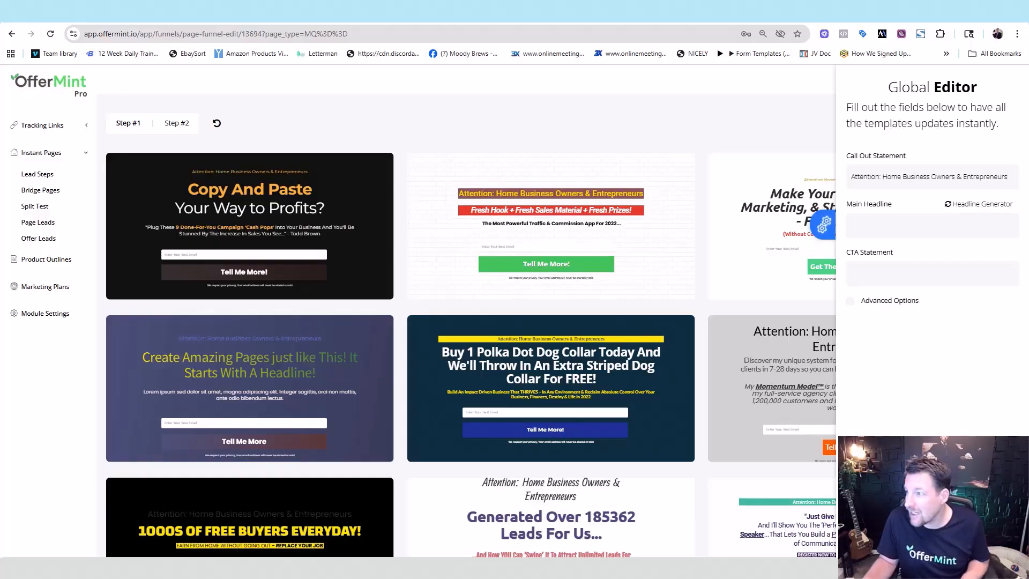
left_click(873, 226)
key("ctrl+v")
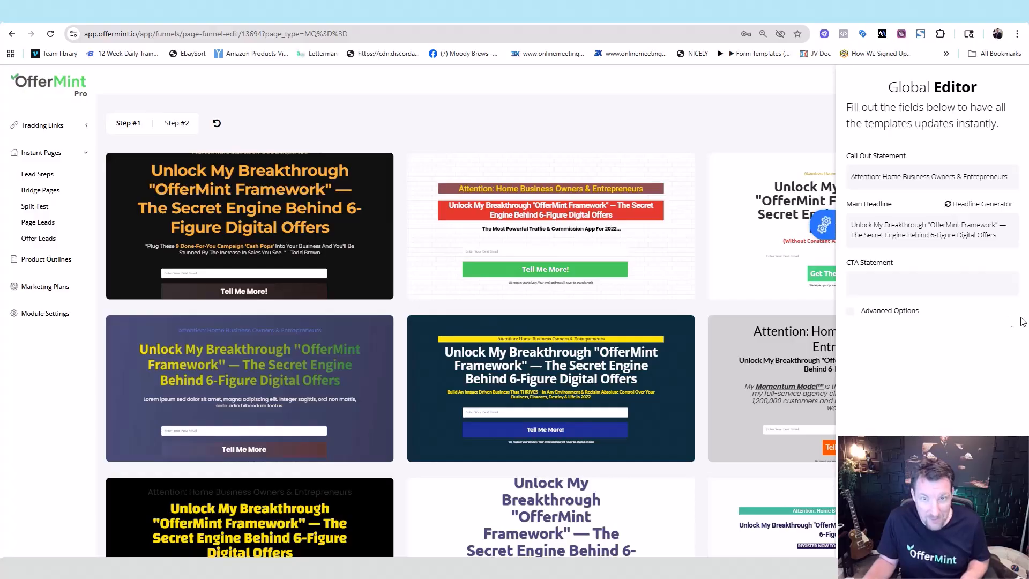
left_click(886, 287)
type("👇 Enter Your Best Email to Get Instant Access 👇")
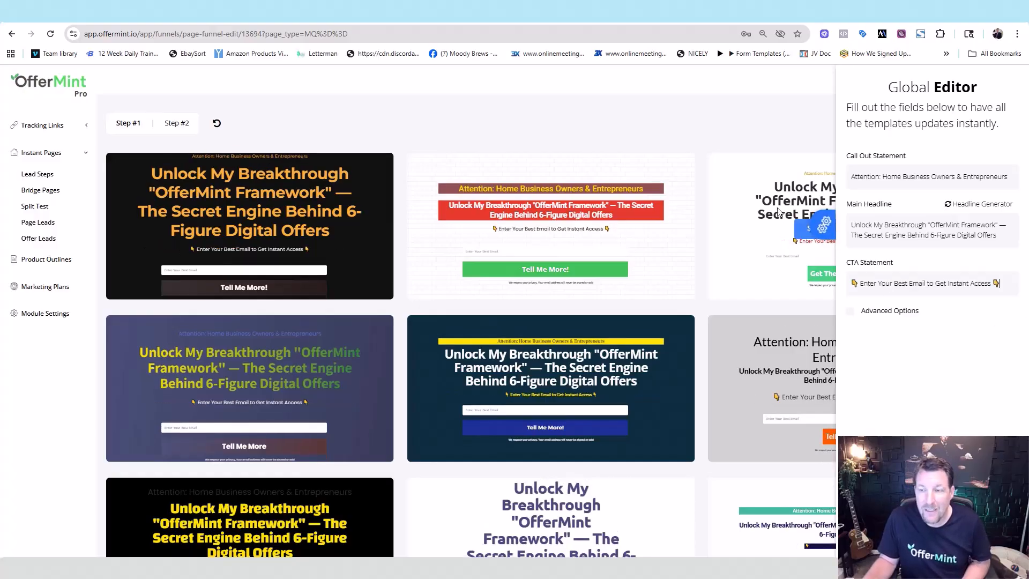
left_click(827, 221)
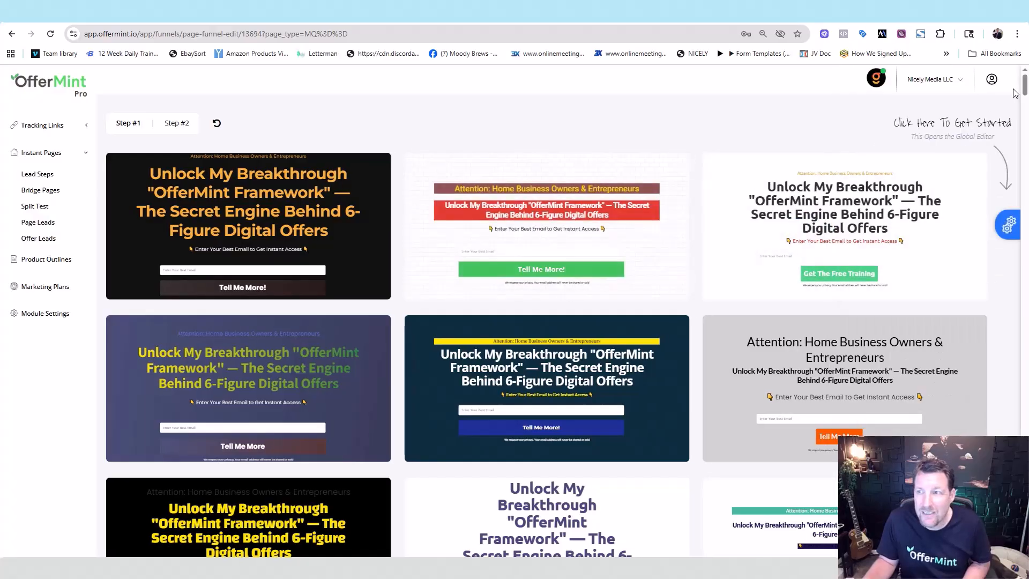
Step: Select the white template with the Framework headline, email field and orange GET SUBSCRIBED button
scroll(1024, 85, "down", 6)
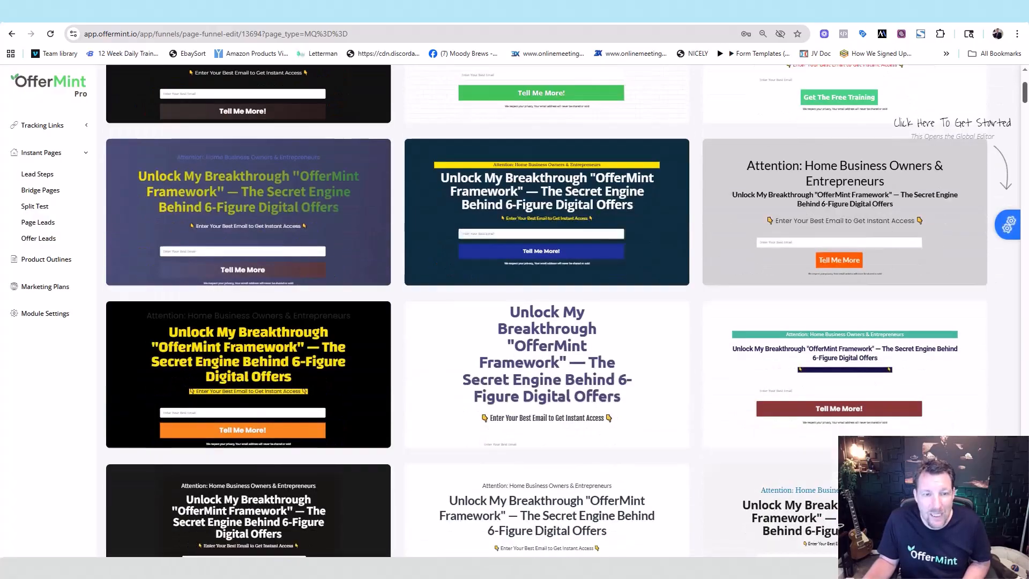
scroll(547, 311, "down", 6)
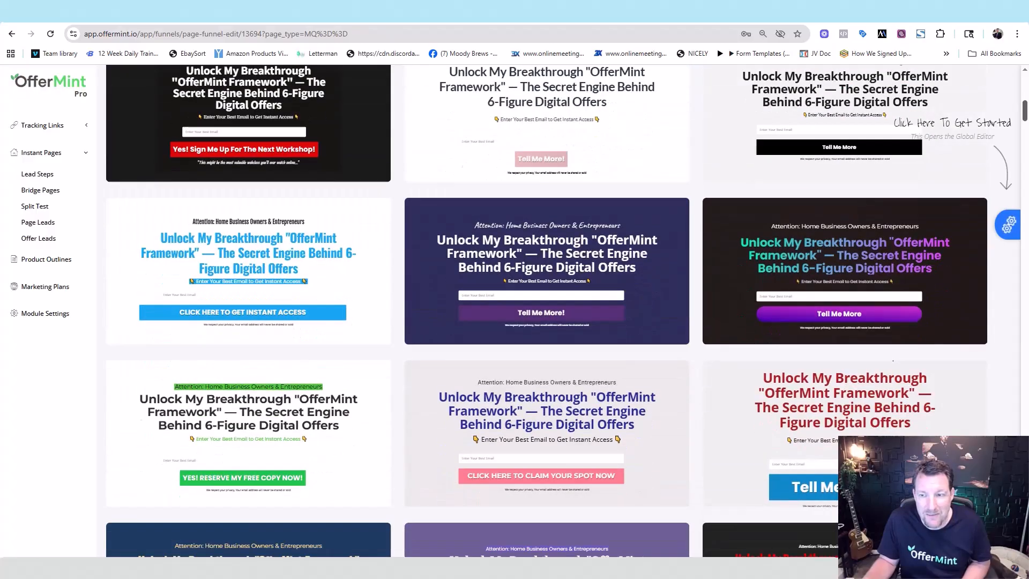
scroll(546, 311, "down", 8)
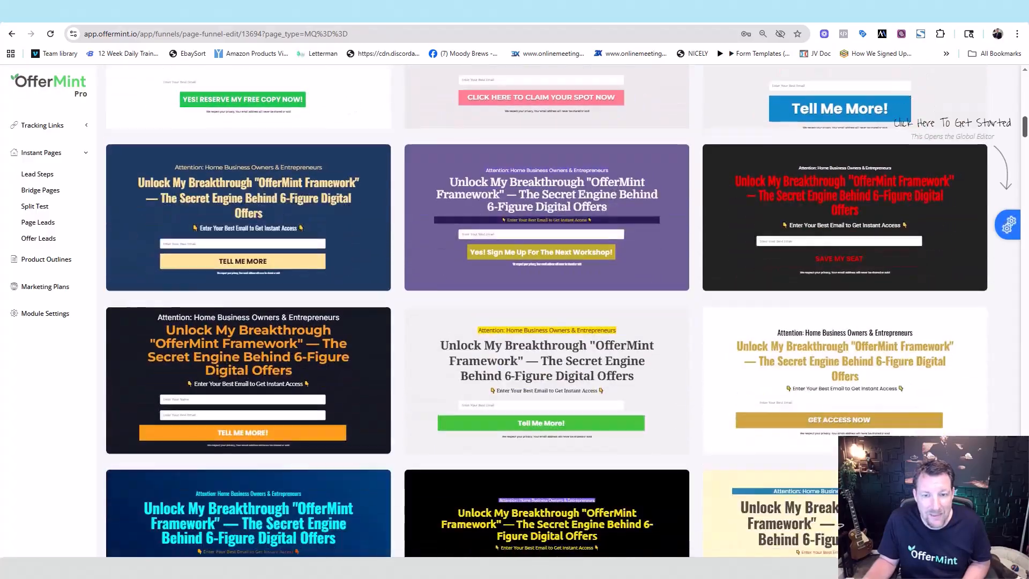
scroll(546, 311, "down", 10)
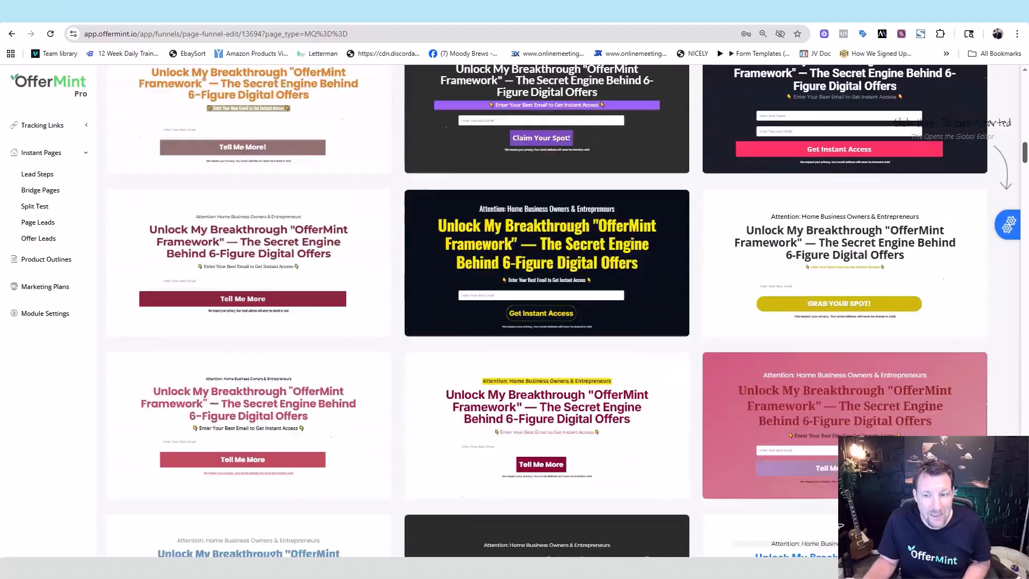
scroll(902, 249, "down", 6)
mouse_move(901, 249)
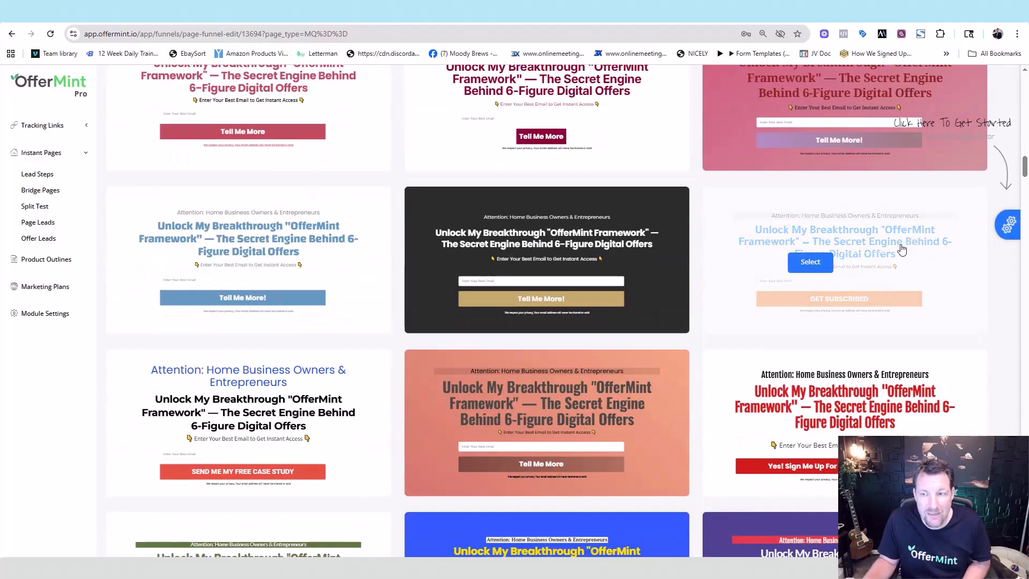
left_click(809, 262)
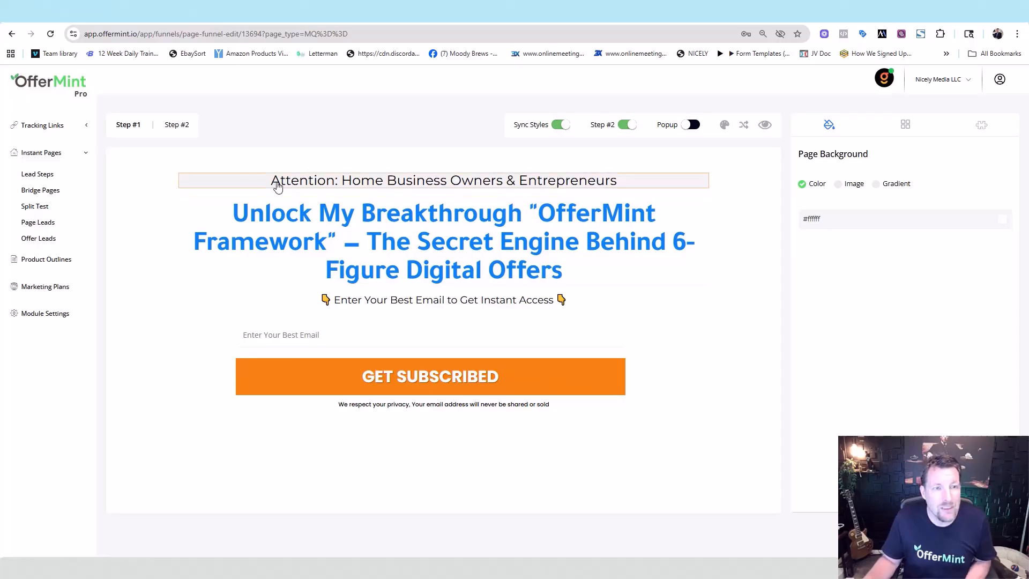
Step: Make the Step #1 headline's bold colour dark navy
left_click(177, 125)
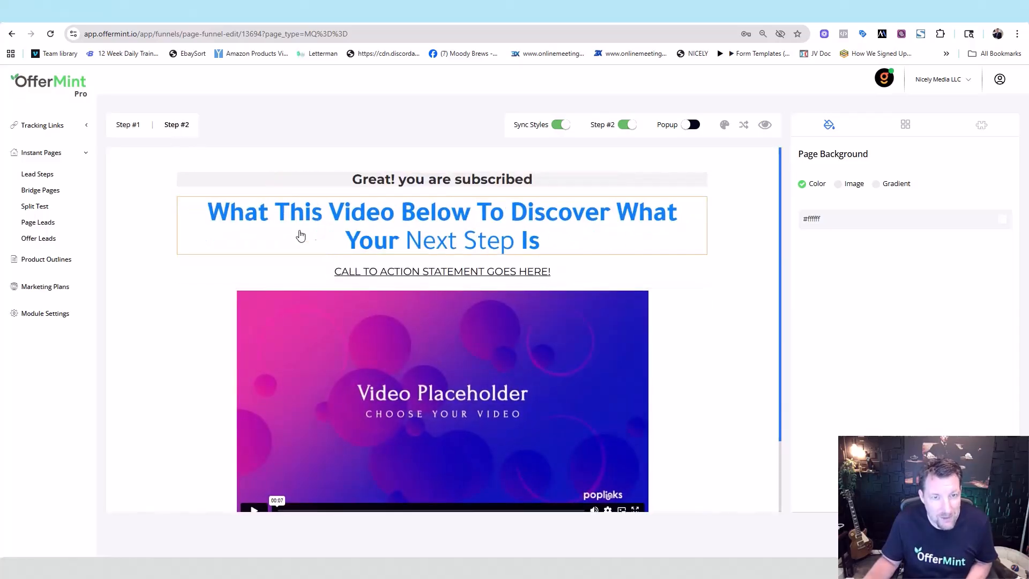
left_click(128, 128)
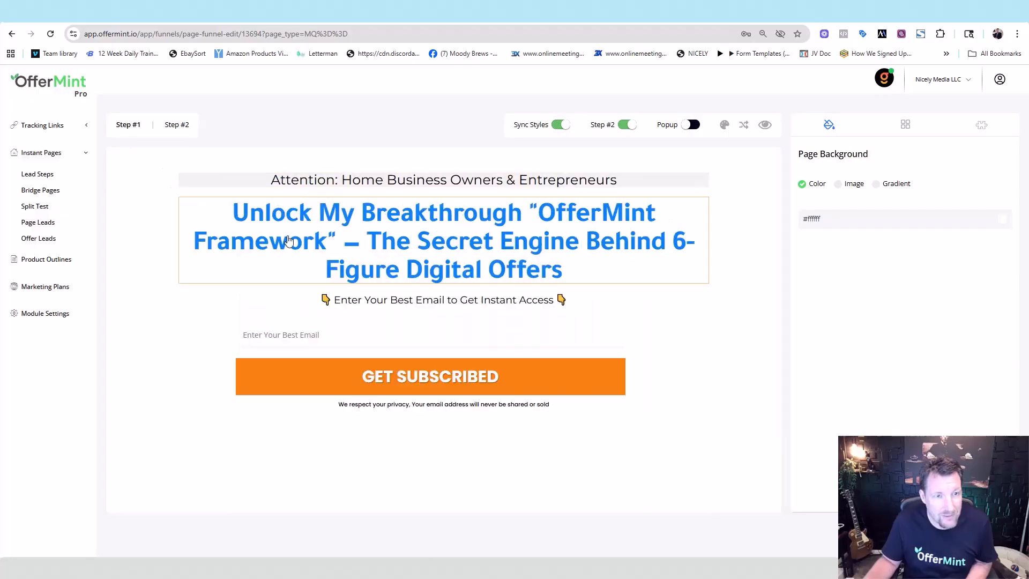
triple_click(322, 219)
left_click_drag(959, 361, 905, 370)
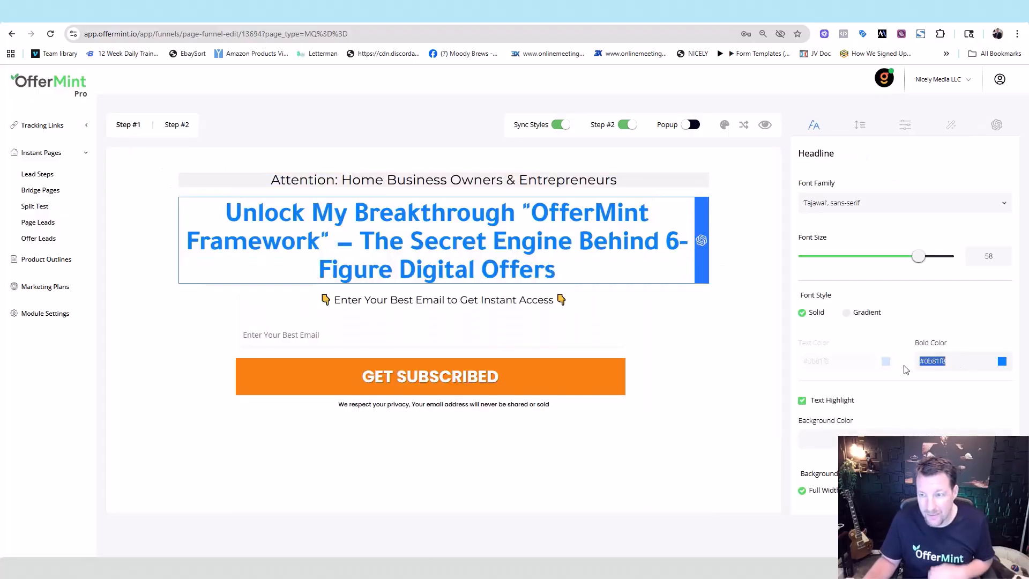
left_click(1001, 361)
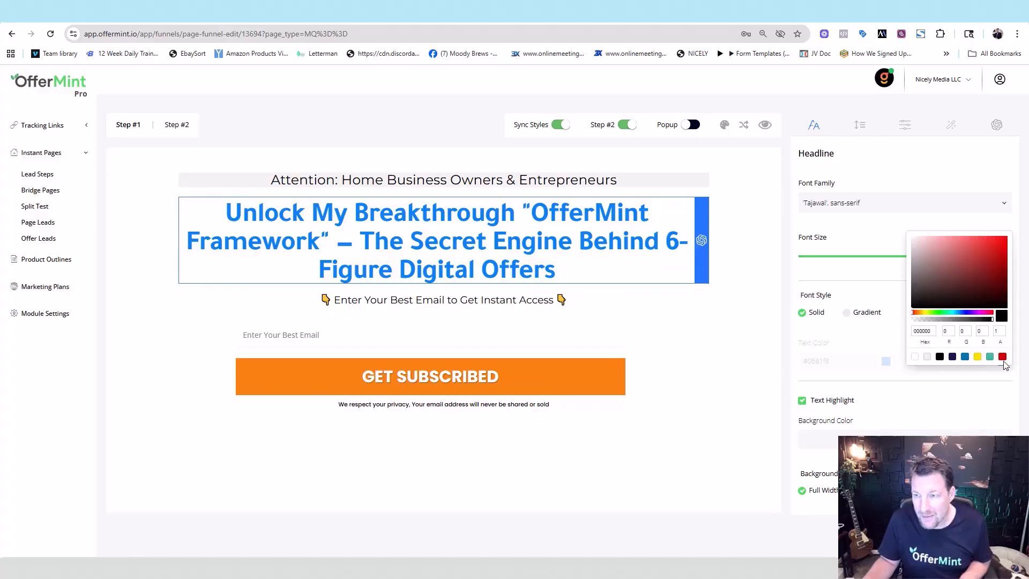
left_click(952, 357)
left_click(300, 145)
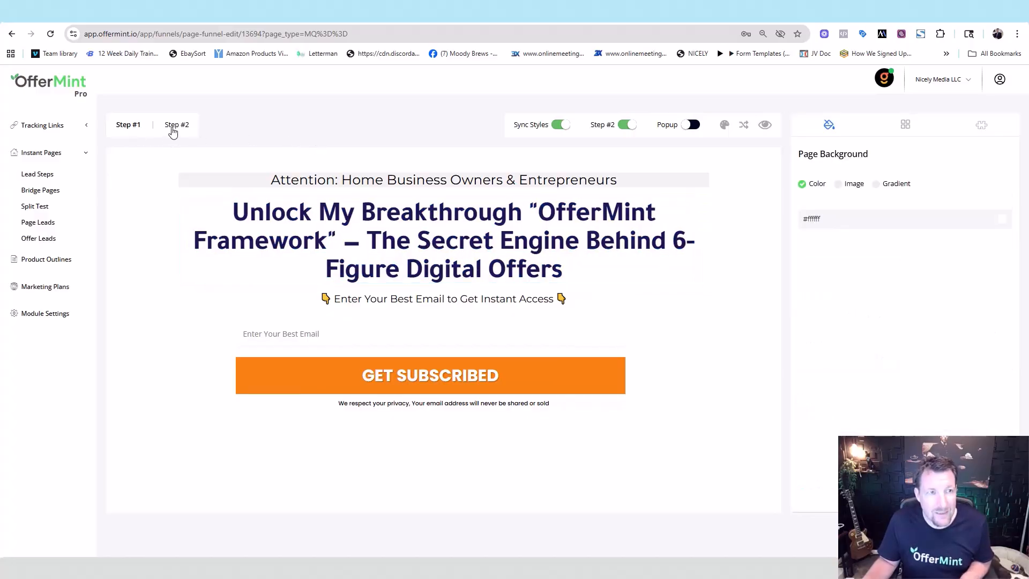
Step: Set the Step #2 headline font to Fjalla One
left_click(191, 129)
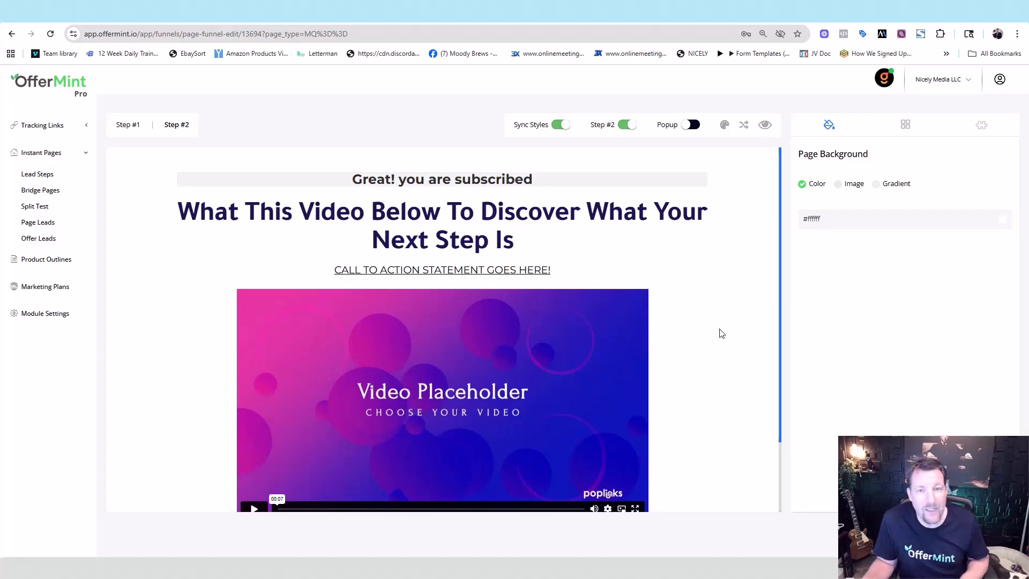
triple_click(488, 225)
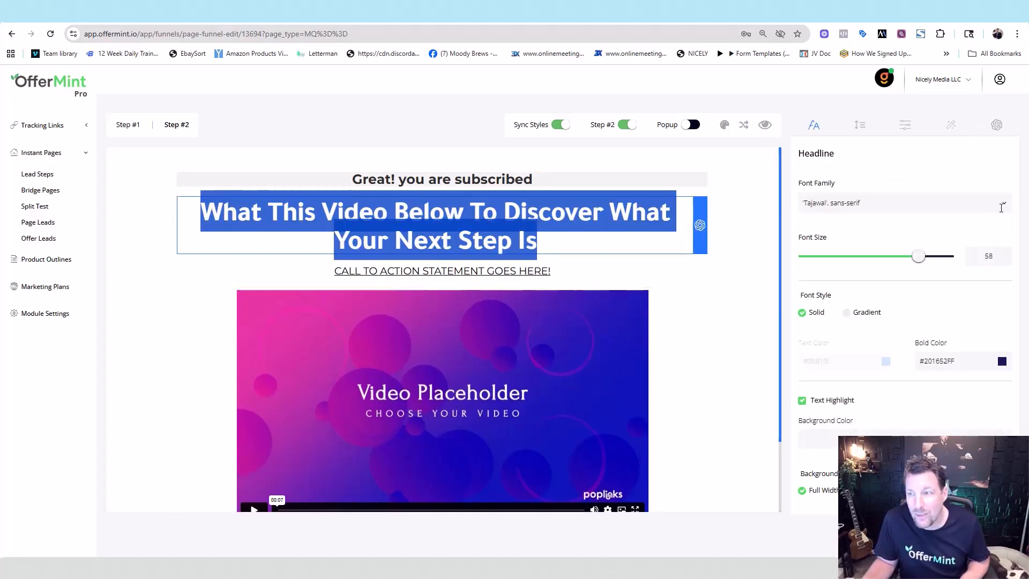
left_click(1005, 204)
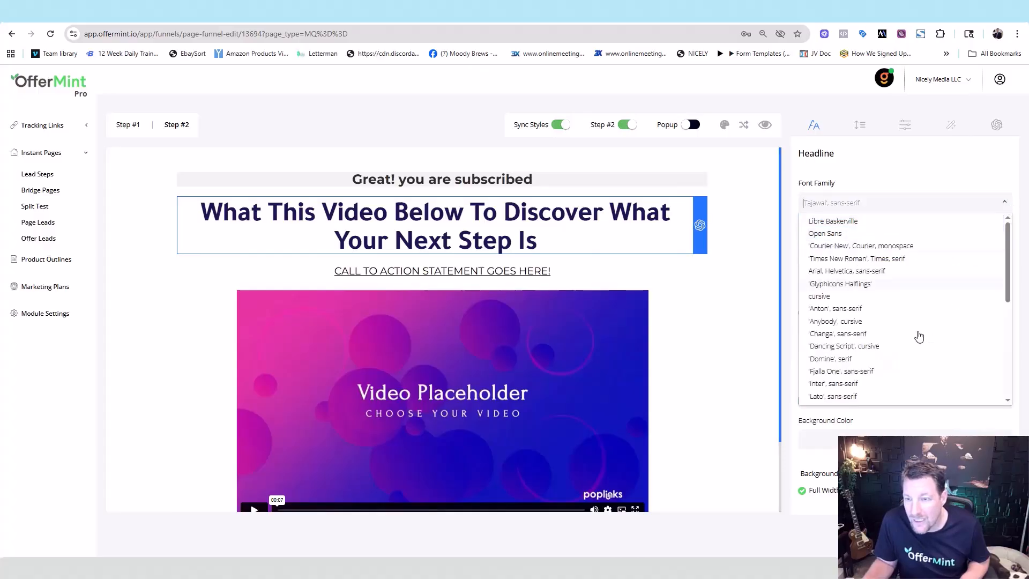
left_click(869, 375)
left_click(869, 375)
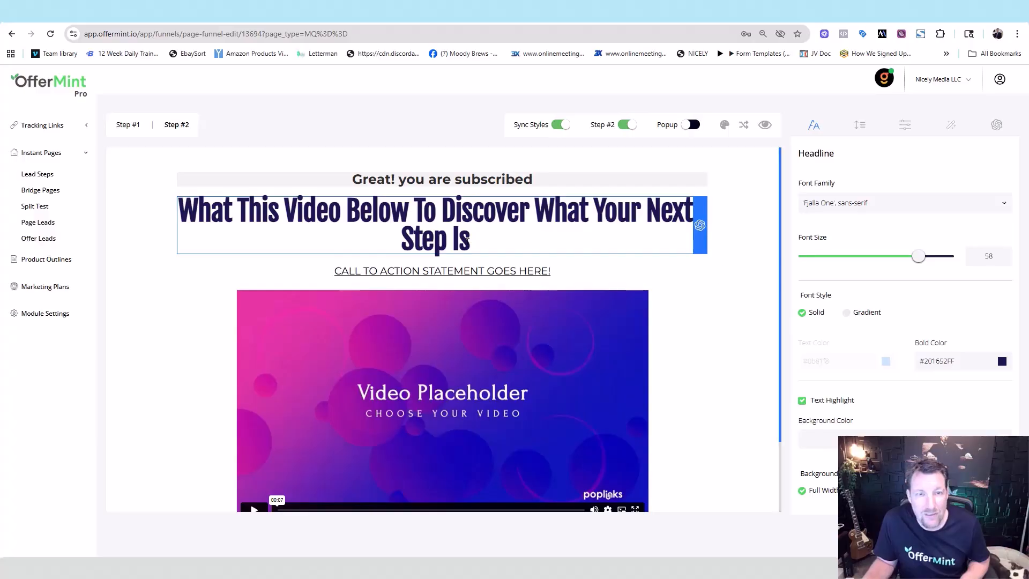
left_click(128, 124)
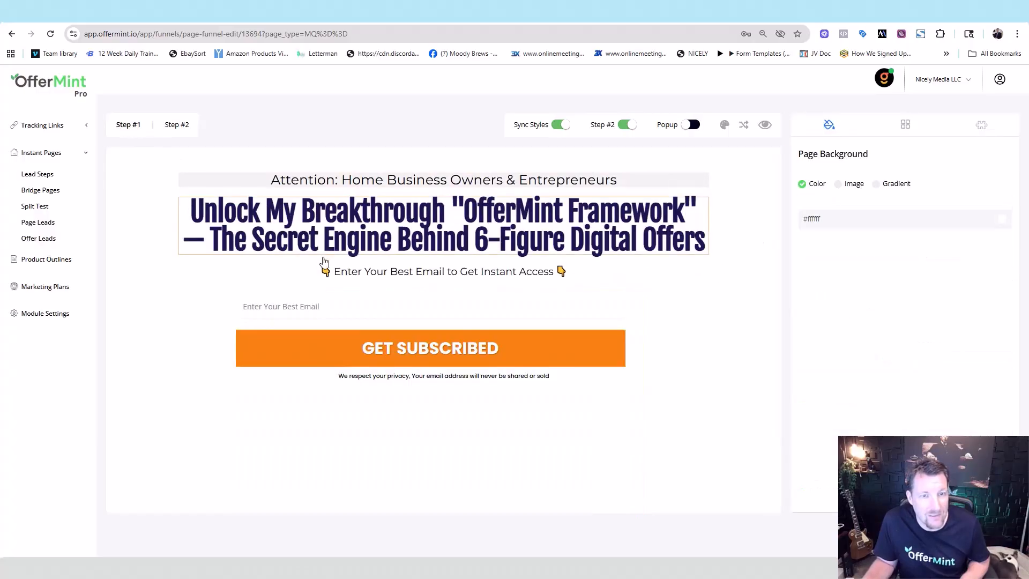
left_click(177, 127)
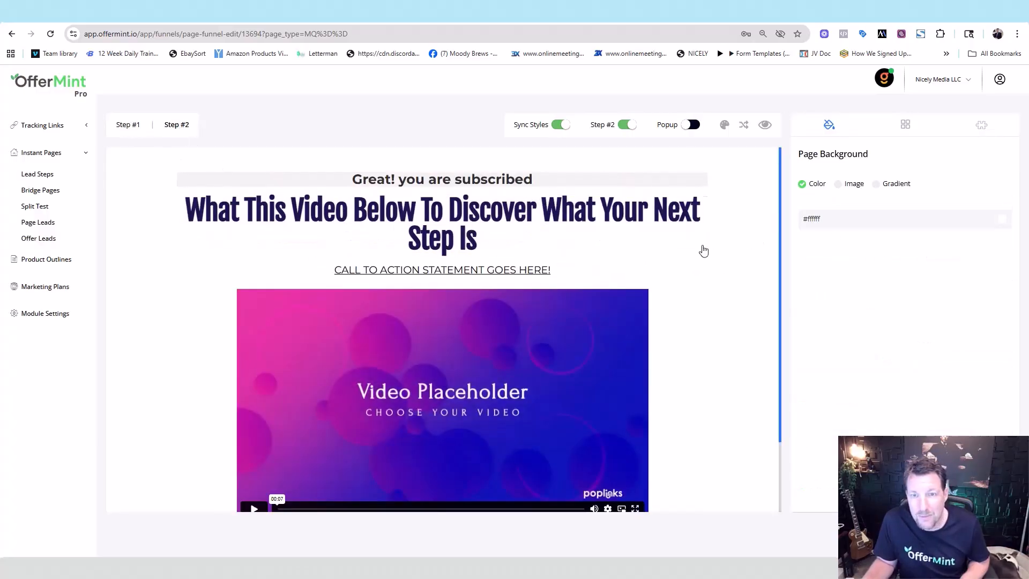
Step: Enlarge the Step #2 headline to font size 70 and increase its line height
left_click(610, 232)
left_click_drag(926, 261, 946, 262)
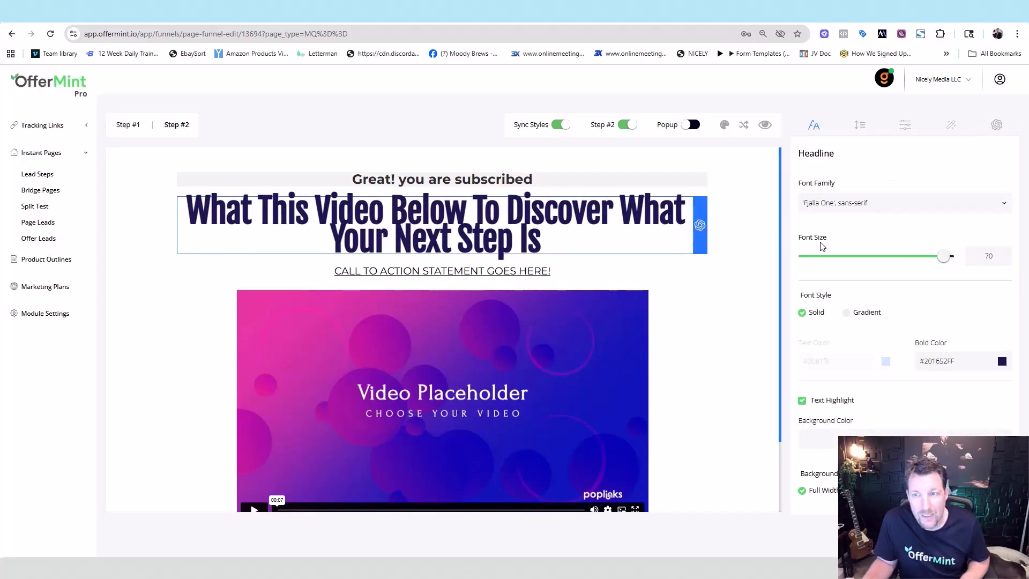
left_click(859, 126)
left_click_drag(889, 289, 922, 291)
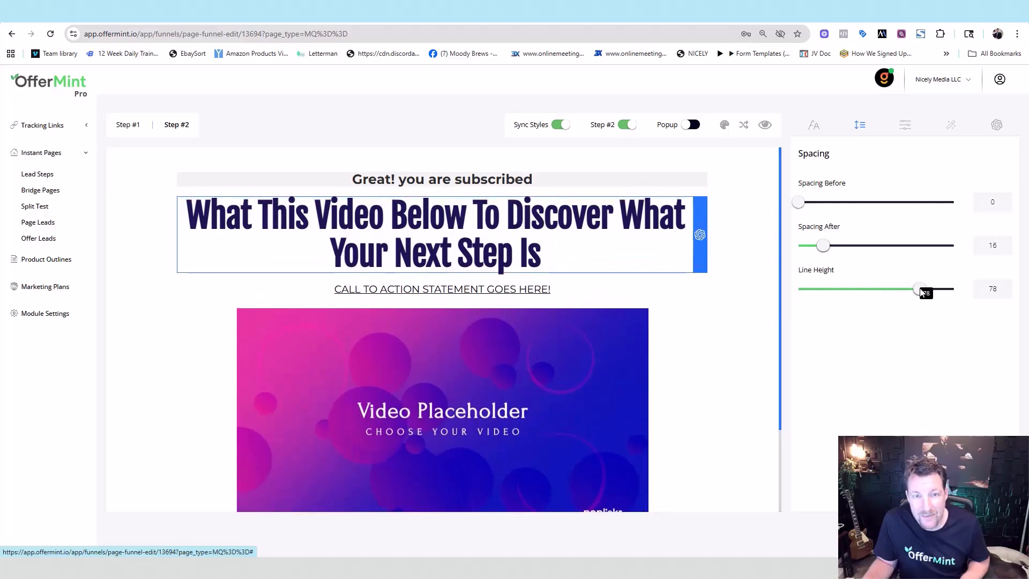
Step: Replace the em dash in the Step #1 headline with a plain hyphen '-'
left_click(120, 126)
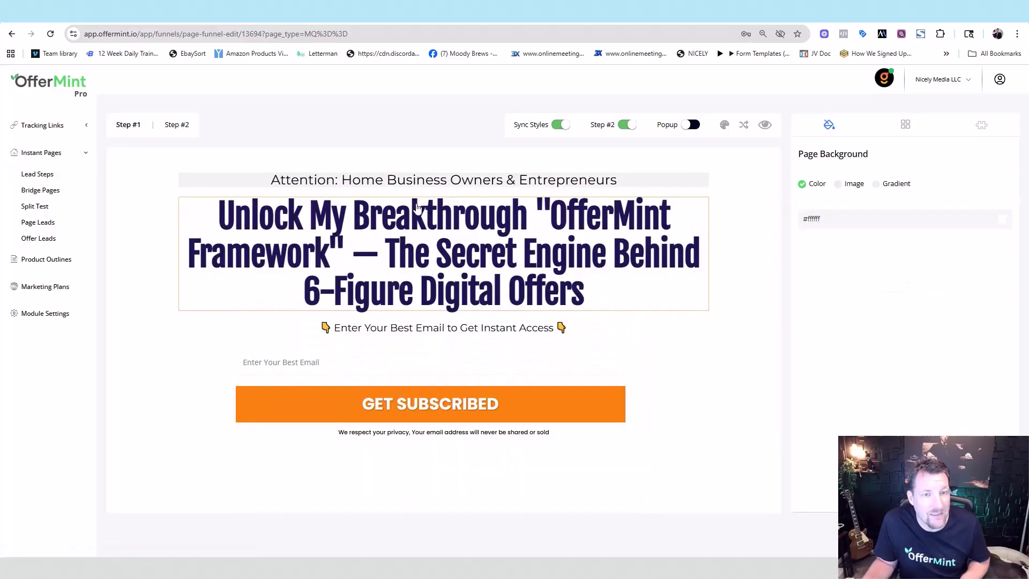
left_click(373, 262)
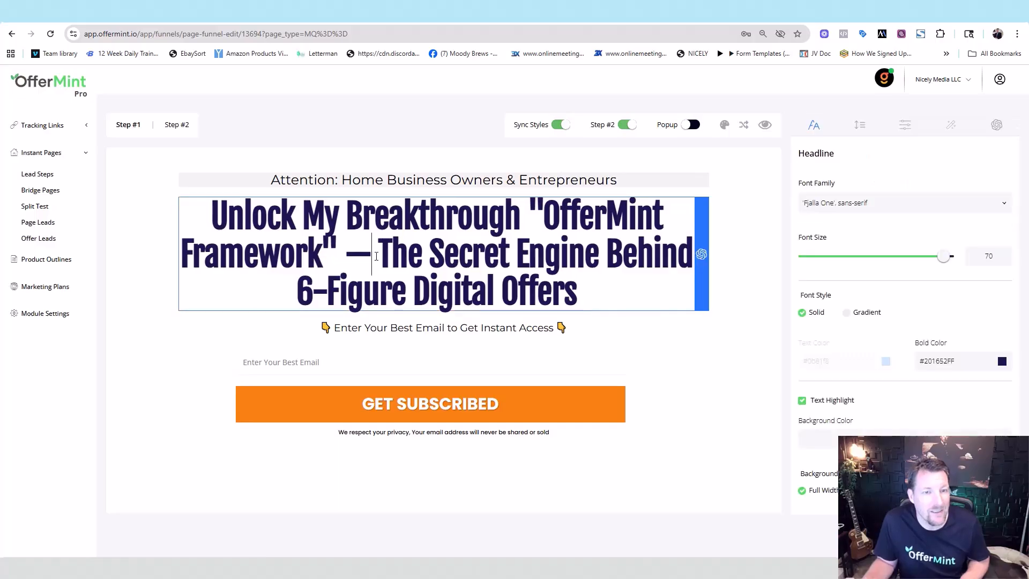
double_click(361, 255)
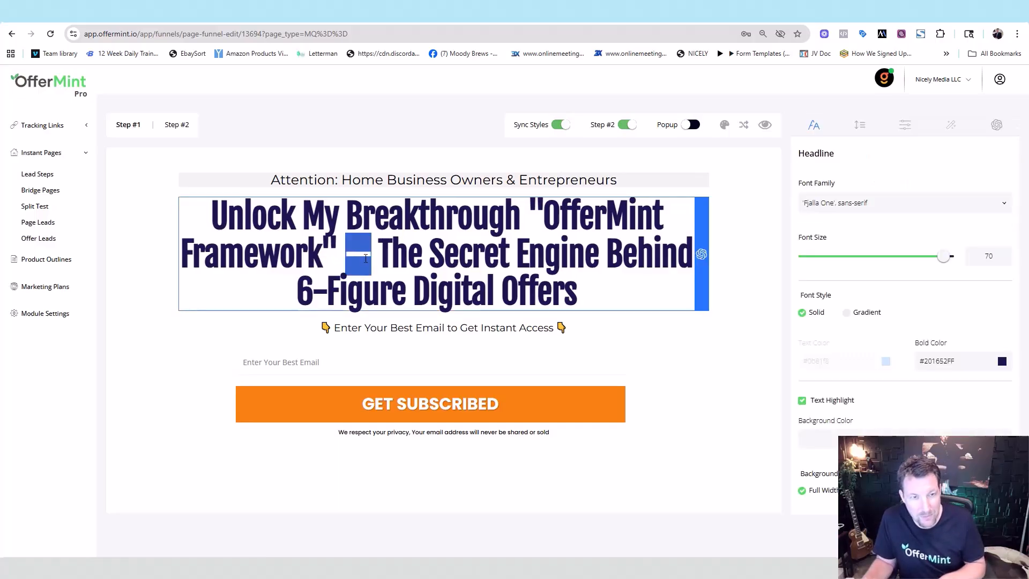
type("-")
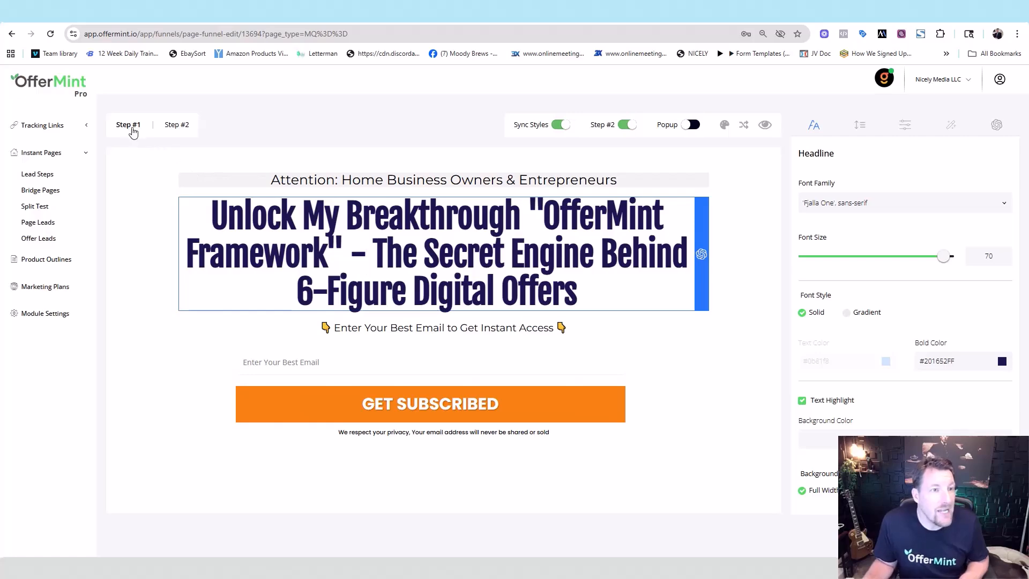
left_click(131, 128)
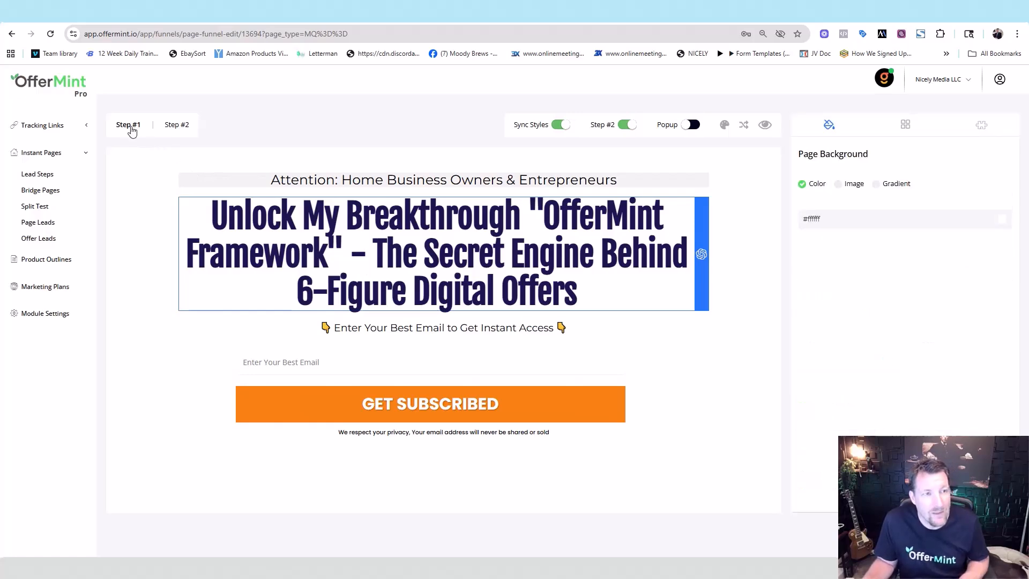
left_click(180, 126)
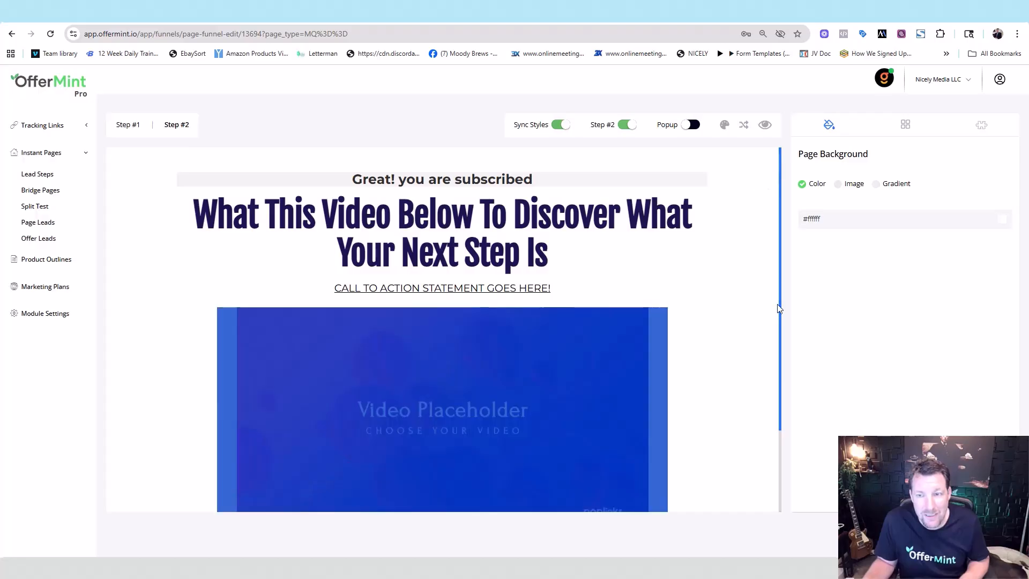
Step: Make the Step #1 GET SUBSCRIBED button background teal (42B99F)
scroll(780, 303, "down", 2)
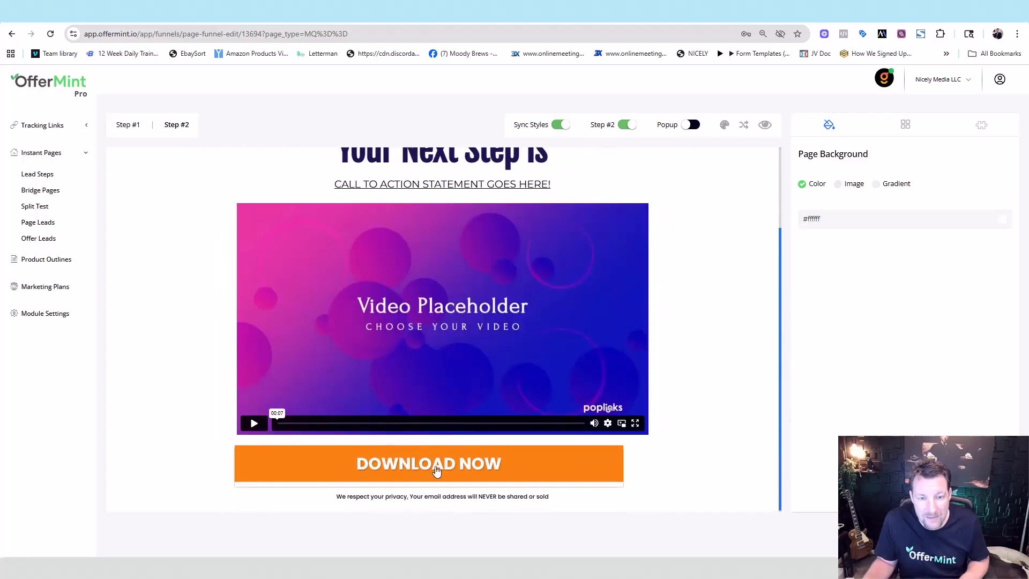
left_click(120, 126)
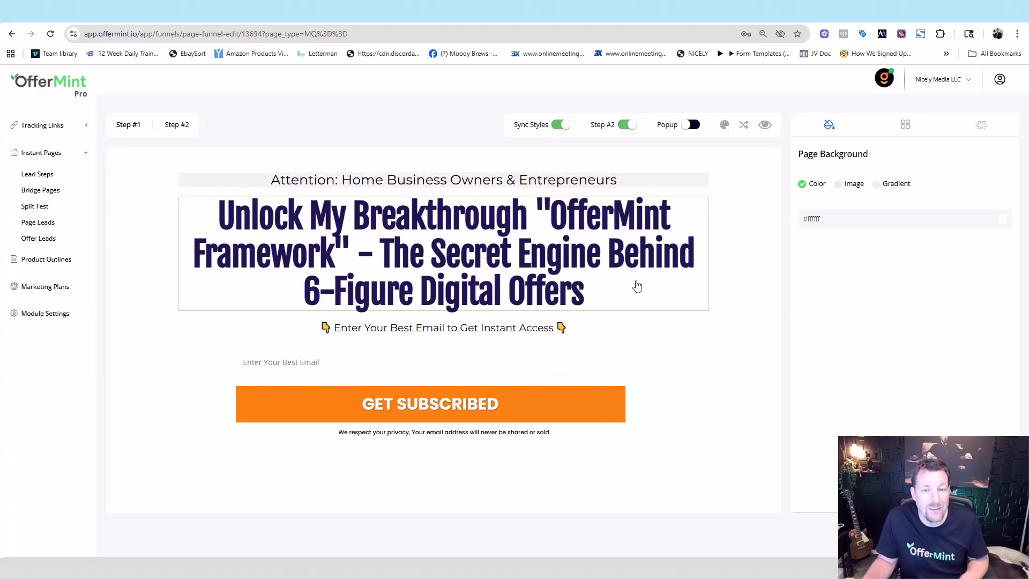
left_click(594, 411)
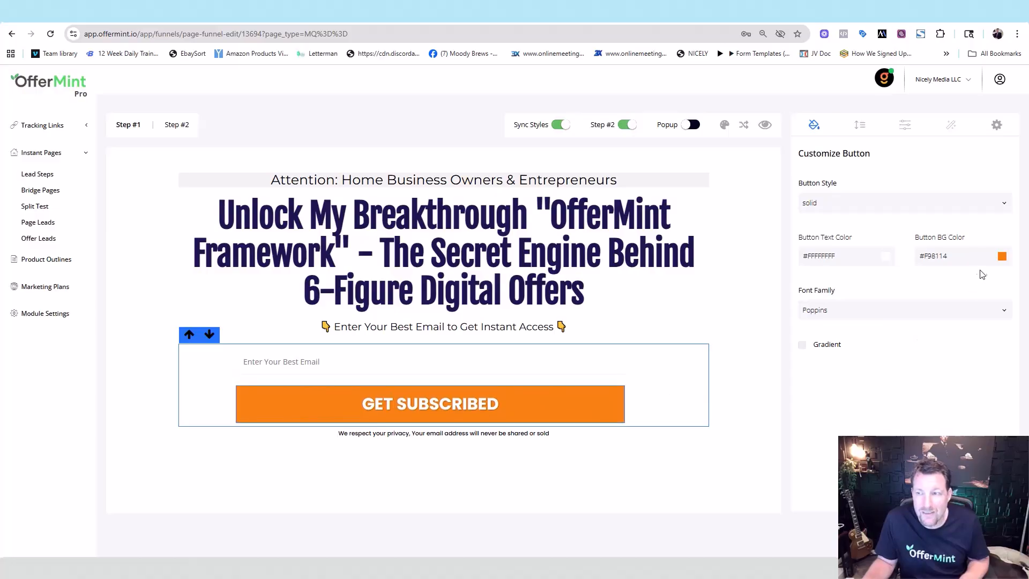
left_click(1002, 257)
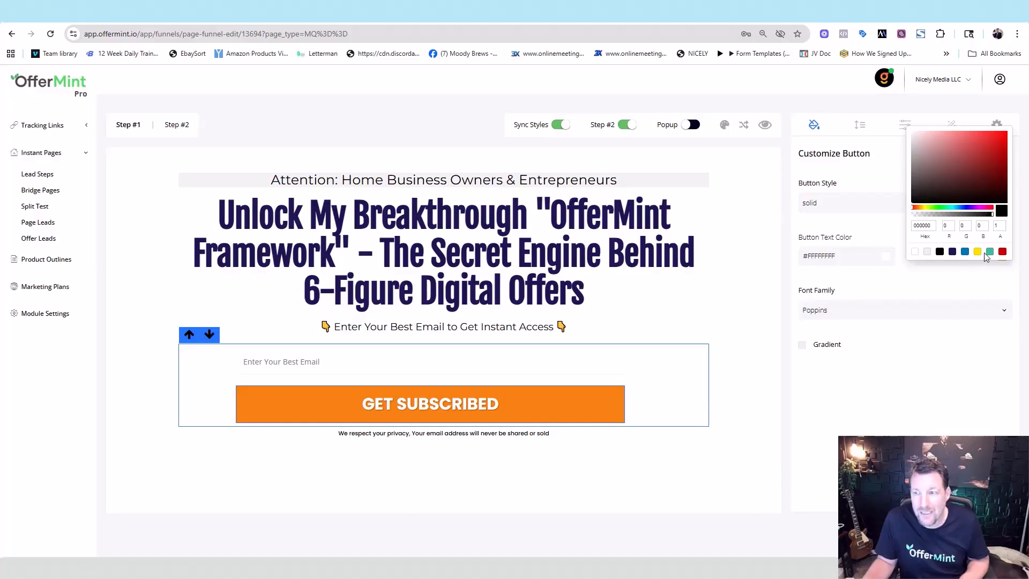
left_click(989, 253)
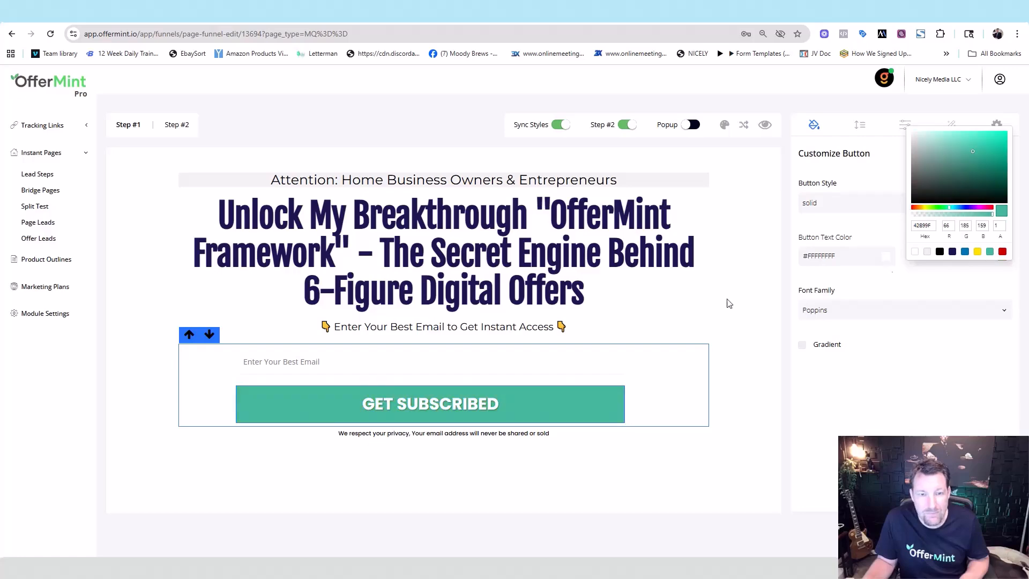
left_click(121, 126)
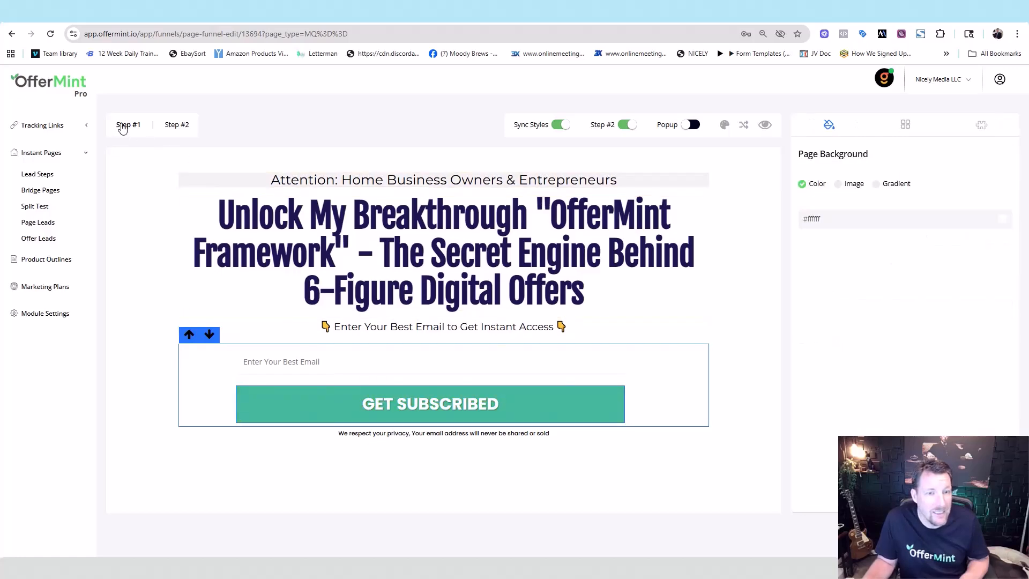
Step: Check that Step #2's DOWNLOAD NOW button matches, then go back to Step #1
left_click(175, 131)
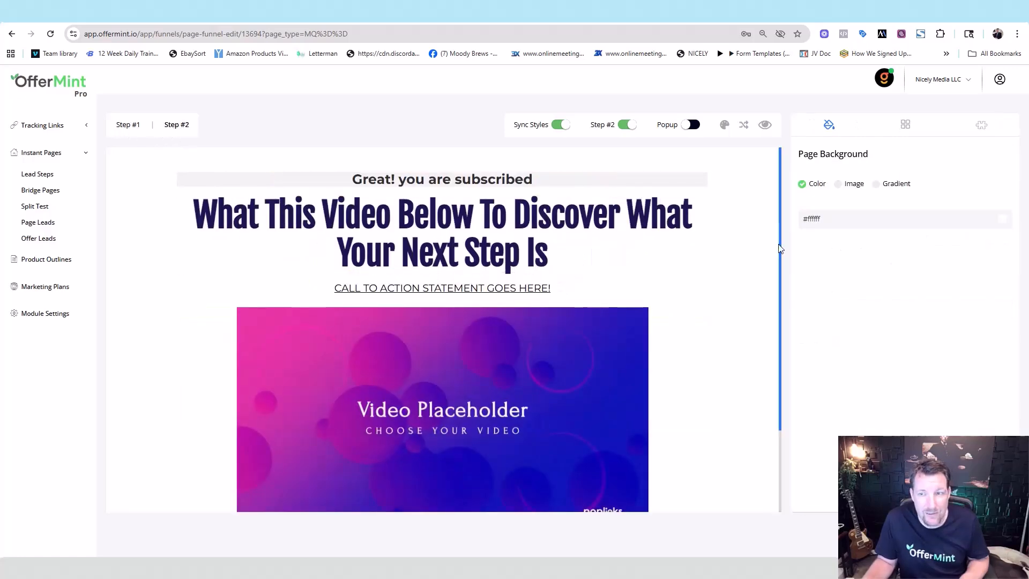
scroll(781, 248, "down", 2)
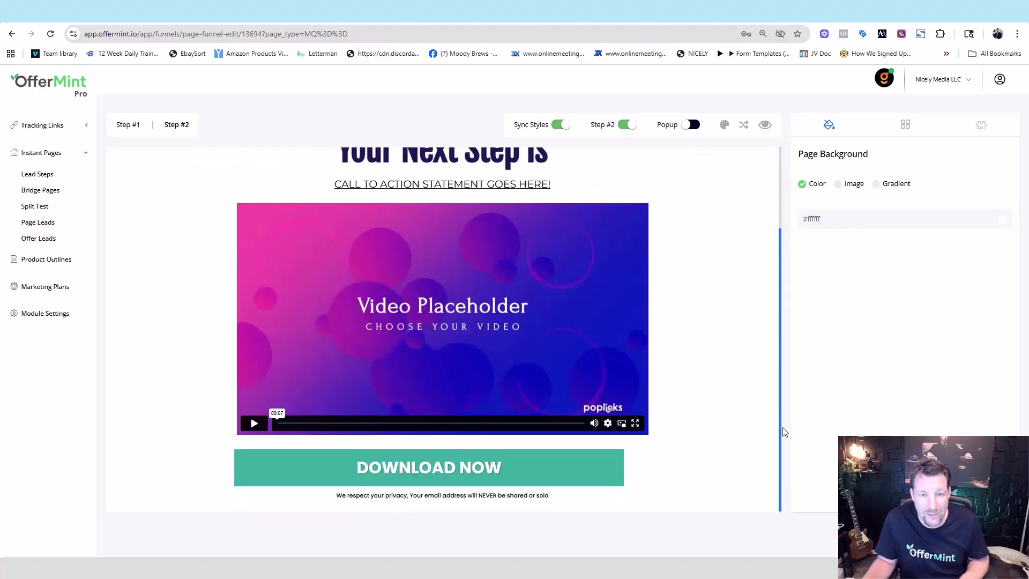
scroll(786, 322, "up", 2)
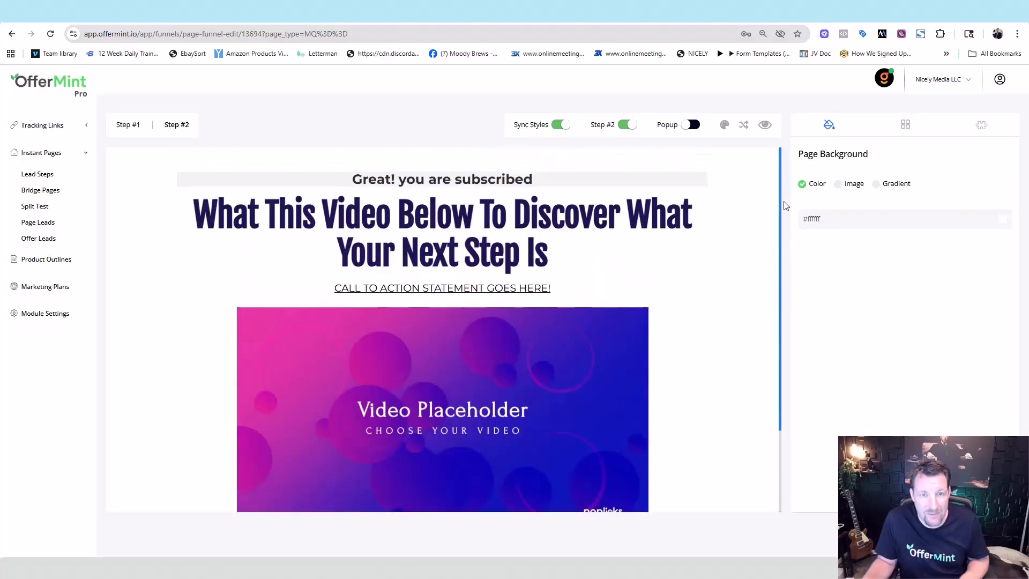
left_click(130, 126)
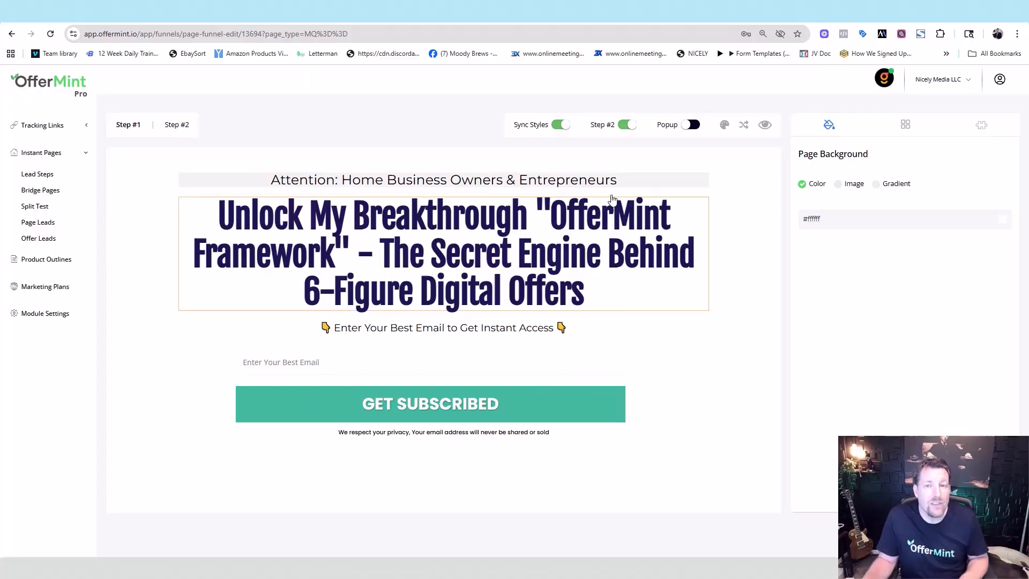
Step: Change the Attention sub-headline background from light grey F3F3F3 to fully transparent black, keeping text solid
triple_click(568, 184)
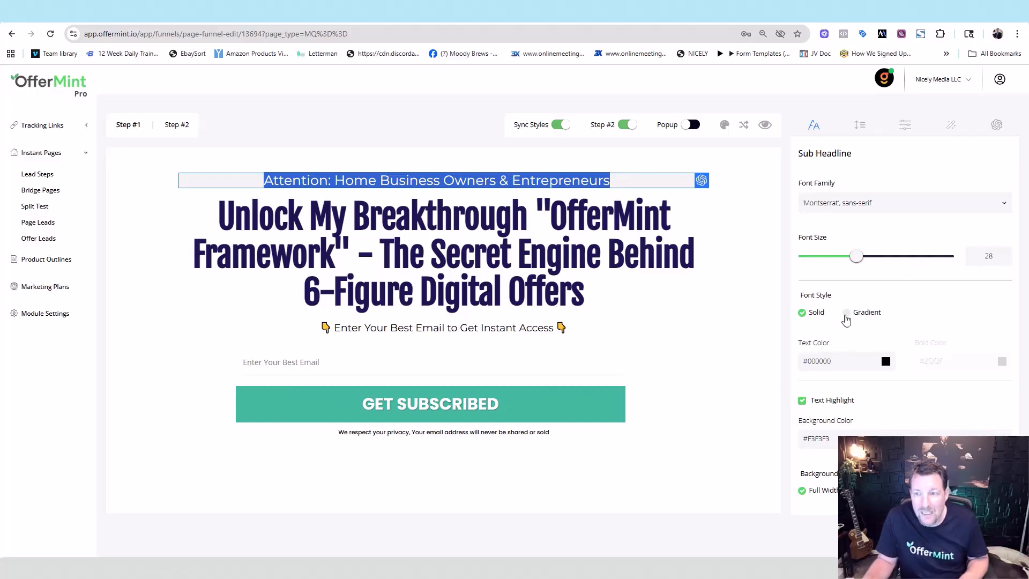
left_click(846, 312)
left_click(800, 315)
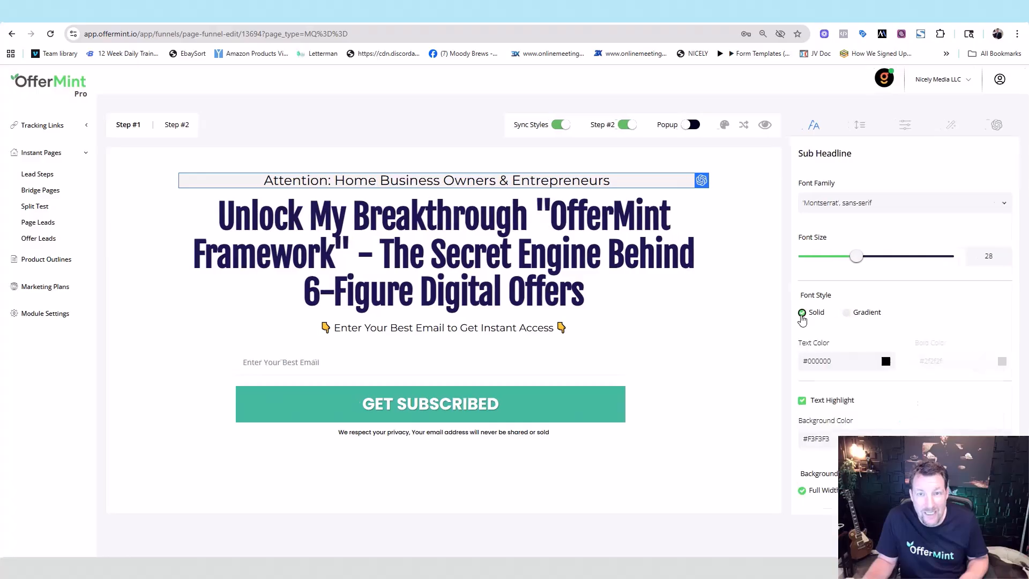
left_click(886, 360)
left_click_drag(993, 397, 910, 404)
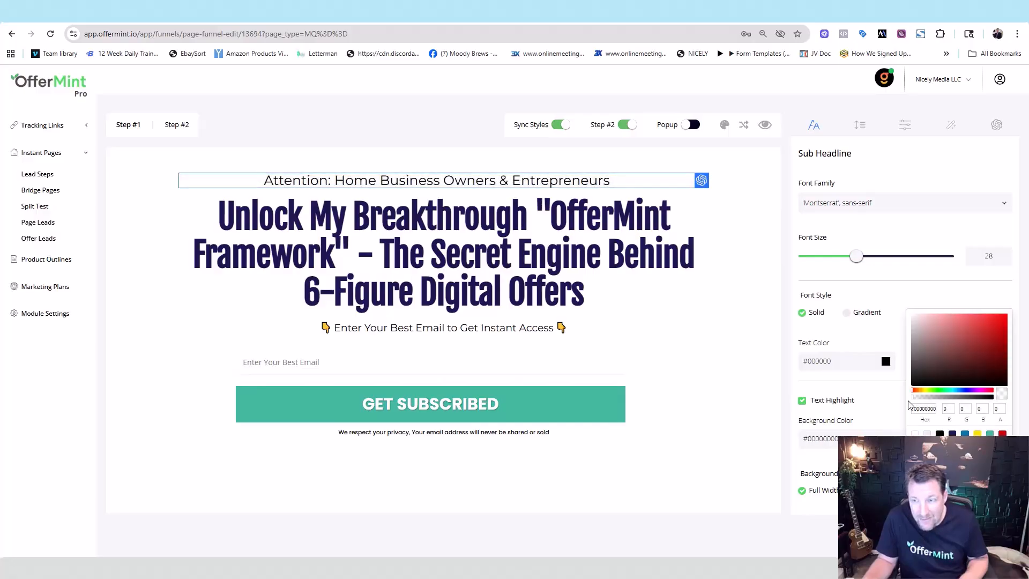
left_click(939, 434)
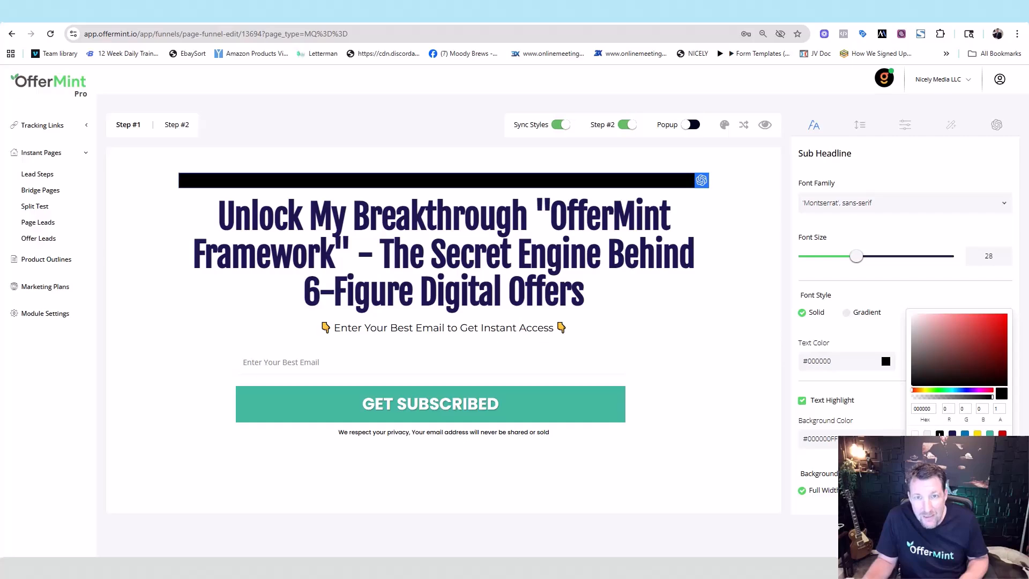
left_click_drag(991, 398, 898, 408)
left_click(895, 409)
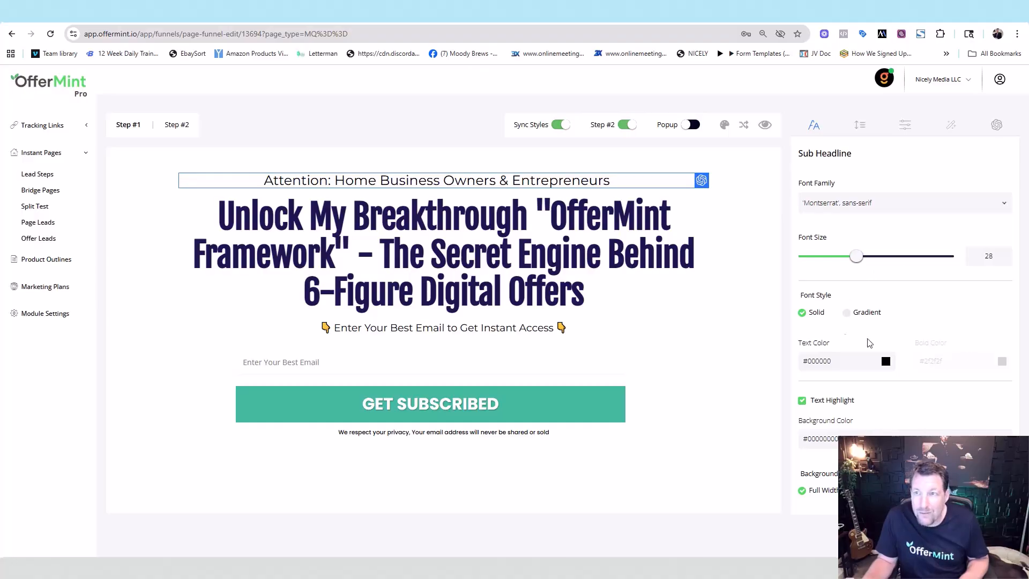
left_click(858, 127)
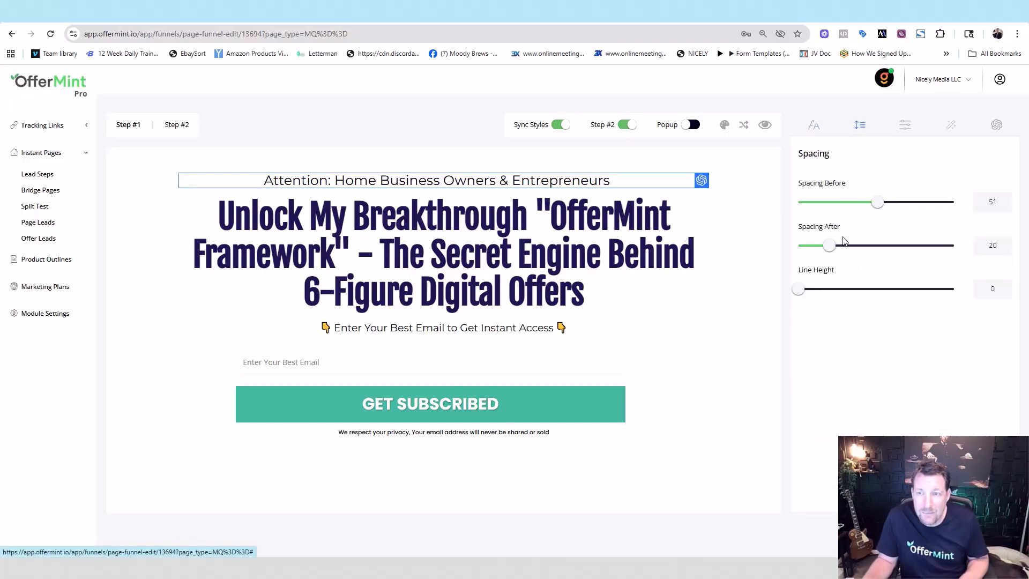
mouse_move(885, 208)
left_mouse_down()
mouse_move(916, 206)
mouse_move(879, 210)
left_mouse_up()
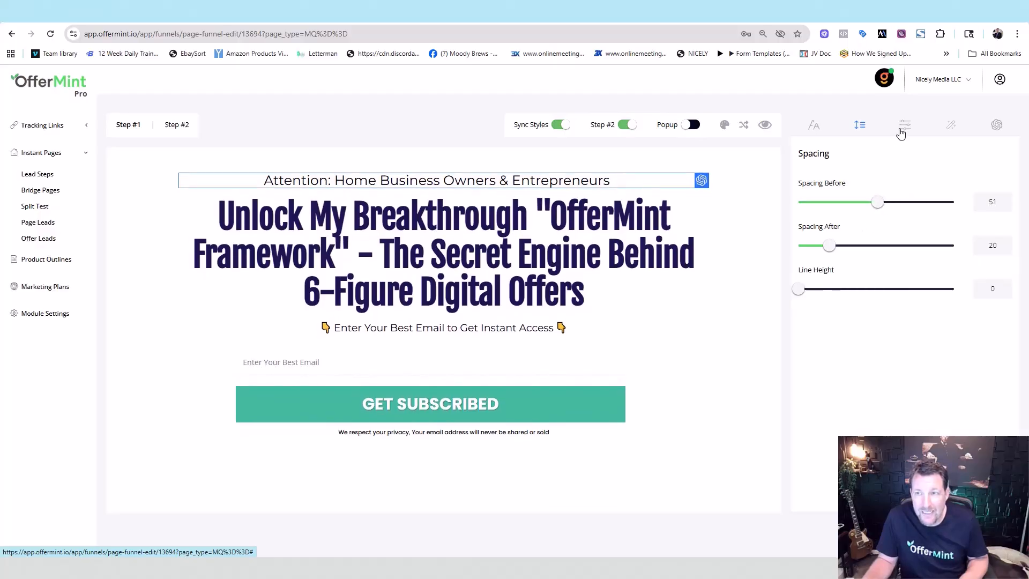
left_click(901, 132)
left_click(856, 204)
left_click(895, 170)
left_click(865, 204)
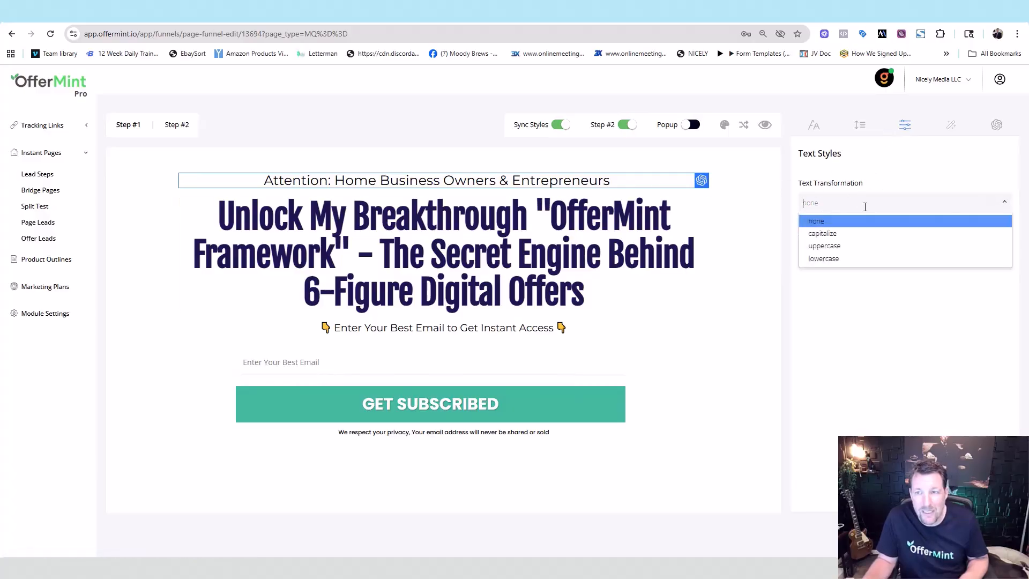
left_click(950, 128)
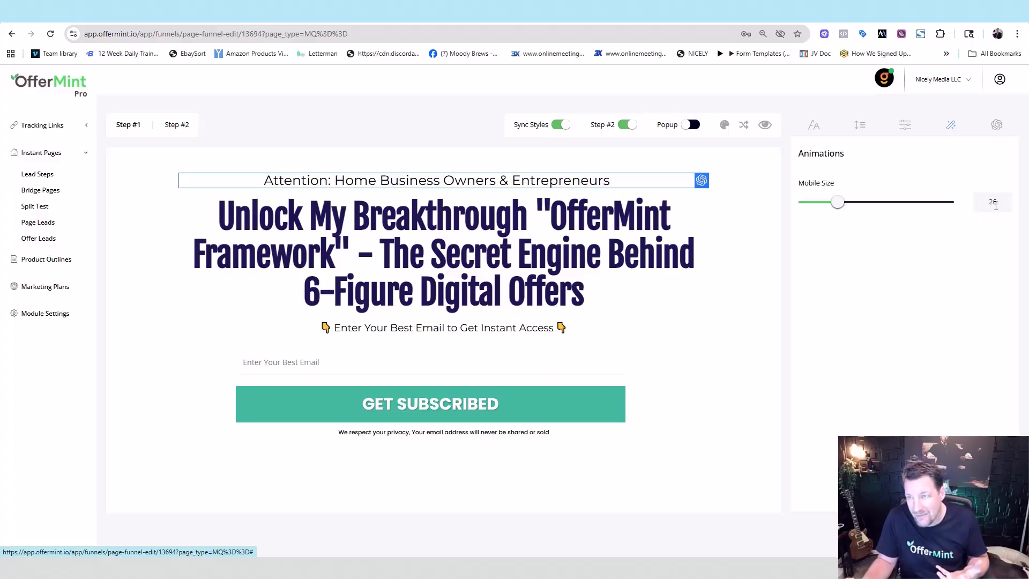
left_click(995, 127)
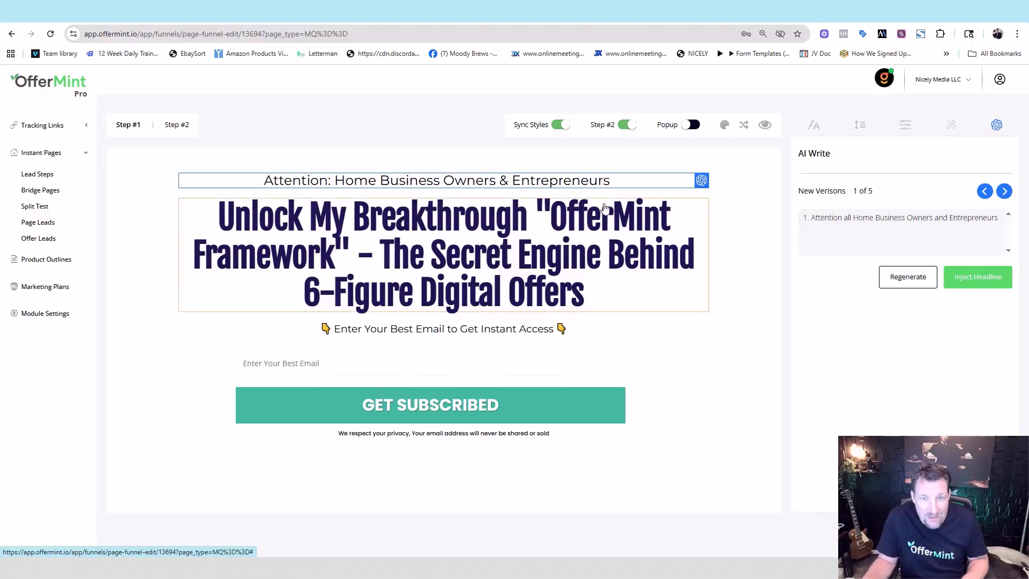
left_click(813, 125)
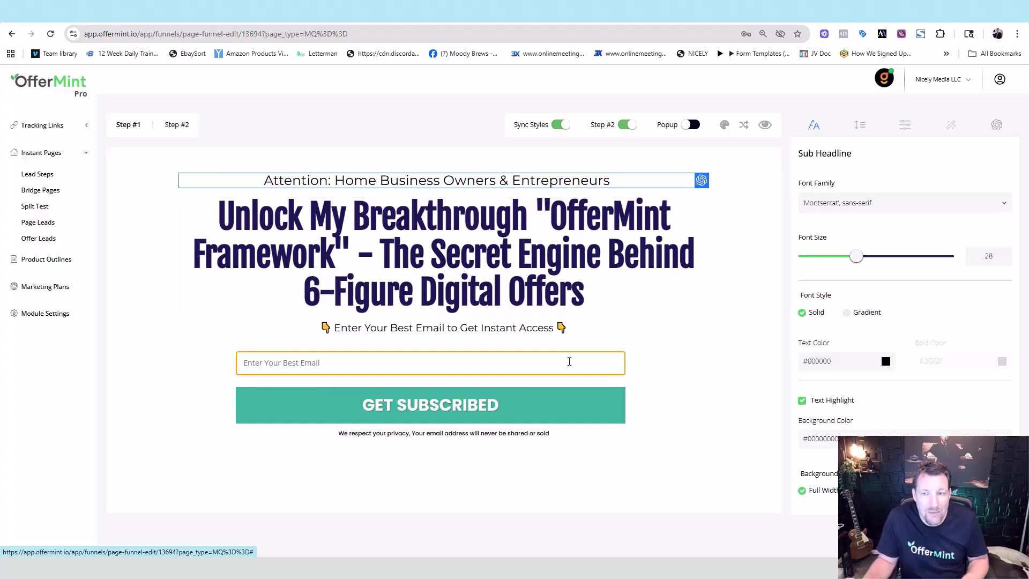
left_click(570, 361)
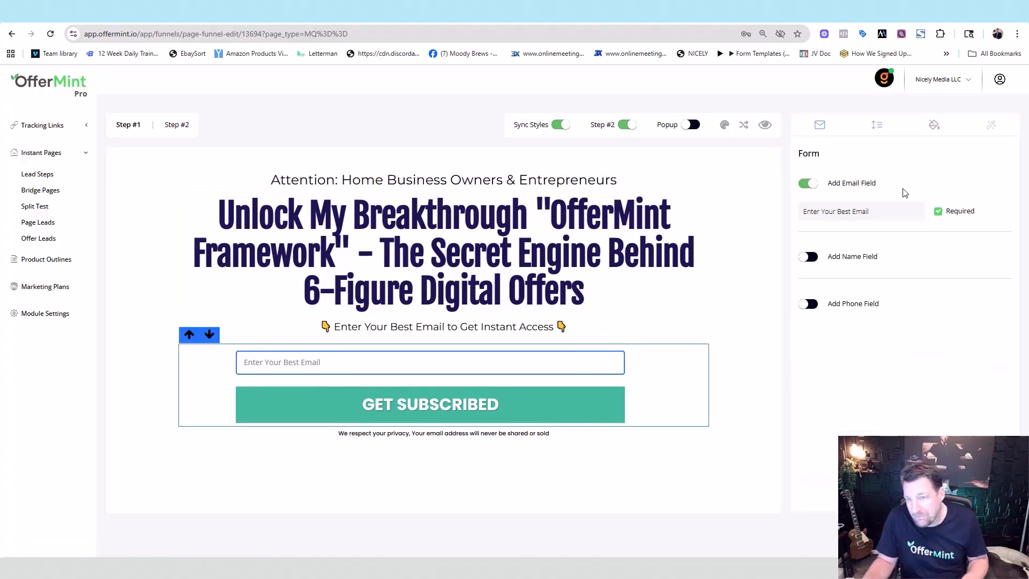
left_click(808, 259)
left_click(808, 258)
left_click(808, 305)
left_click(808, 305)
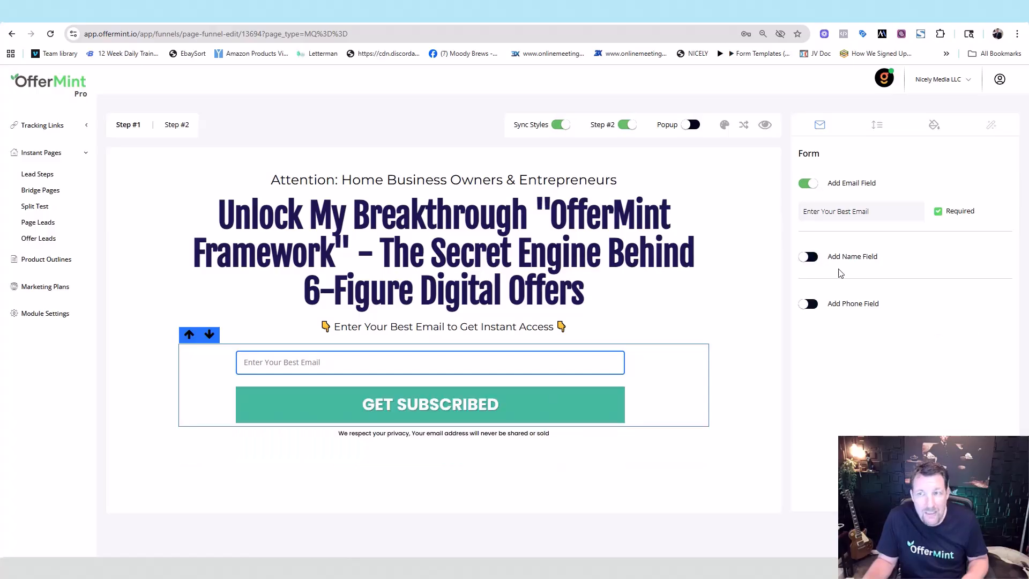
left_click(881, 128)
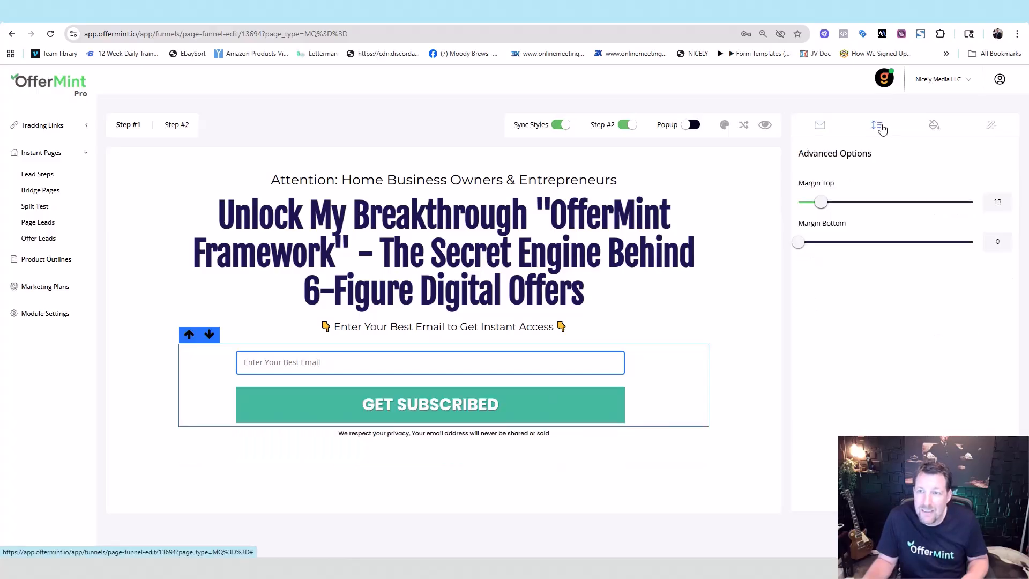
left_click(937, 127)
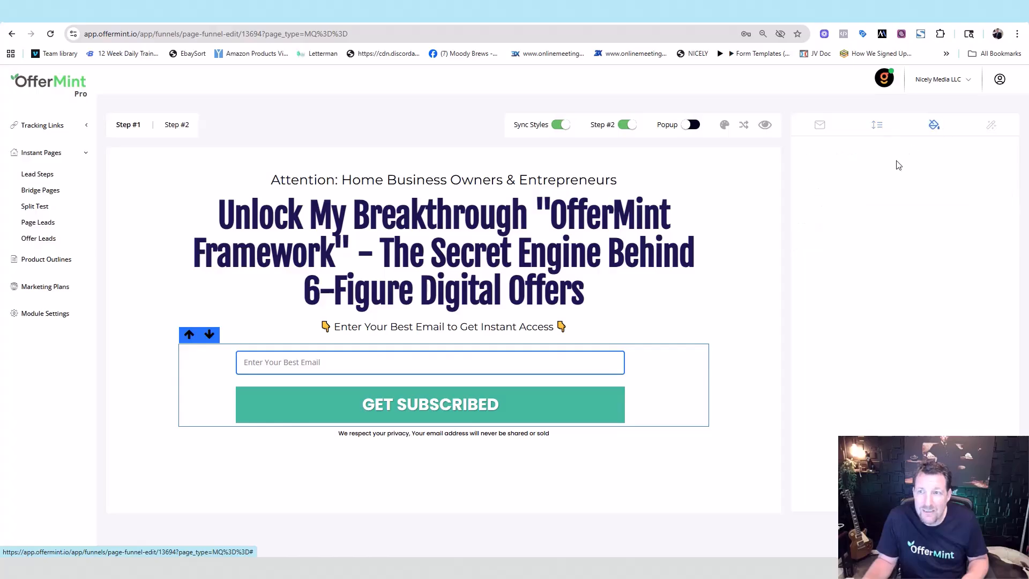
left_click(981, 131)
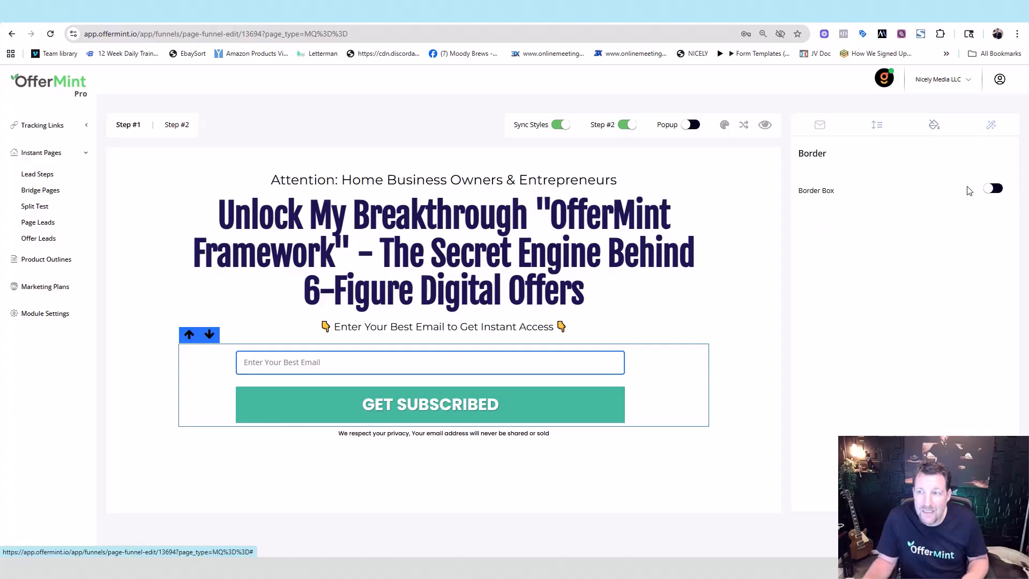
left_click(991, 189)
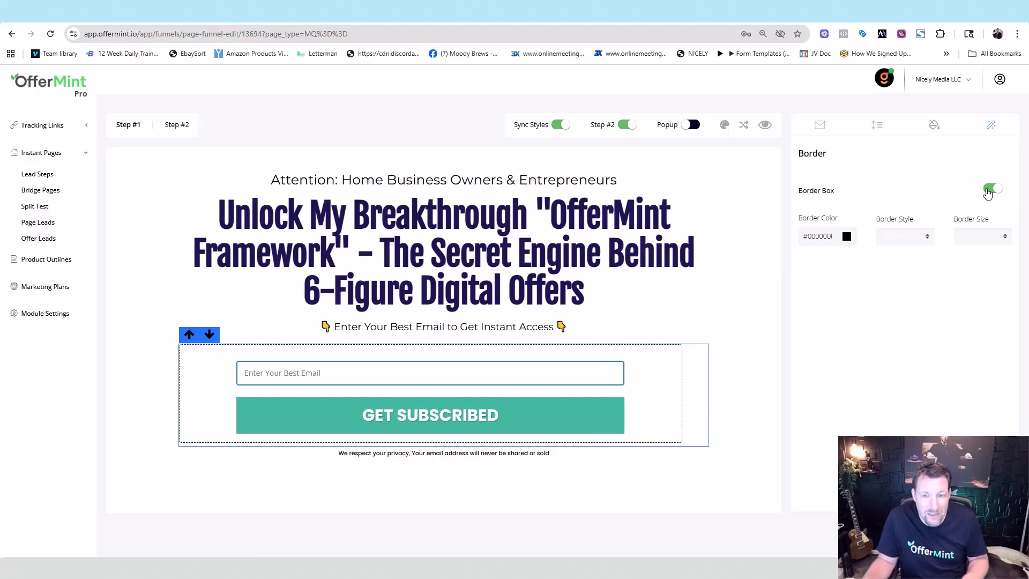
left_click(992, 189)
left_click(820, 124)
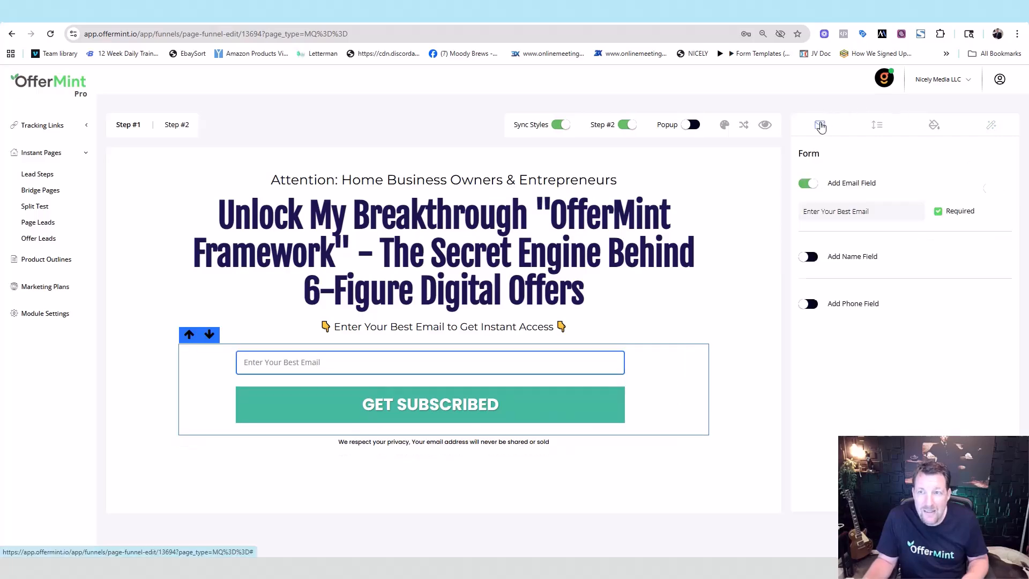
left_click(736, 219)
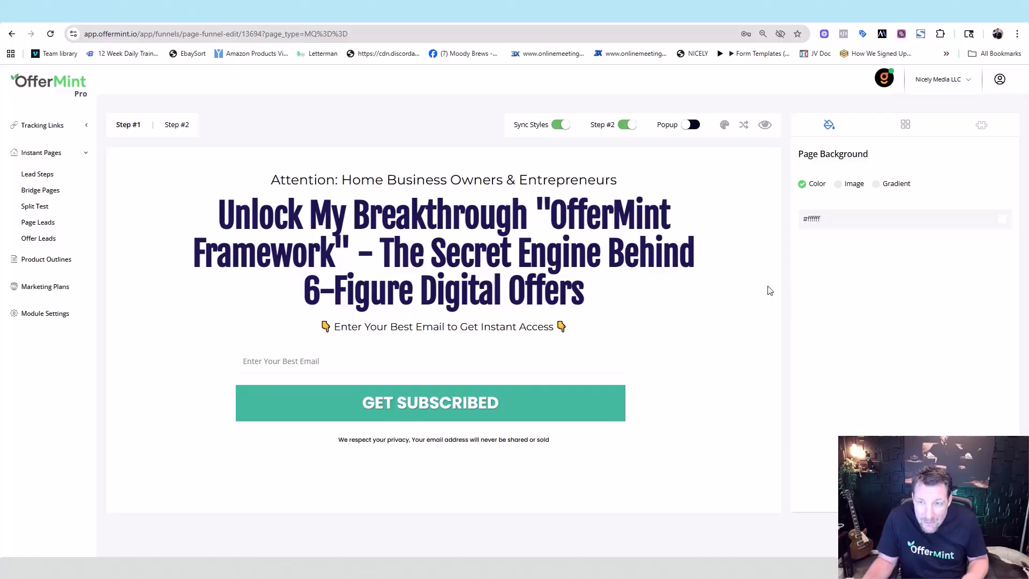
Step: Add a teal top bar reading 'Get Accesss Now!' above the Step #1 page
left_click(905, 128)
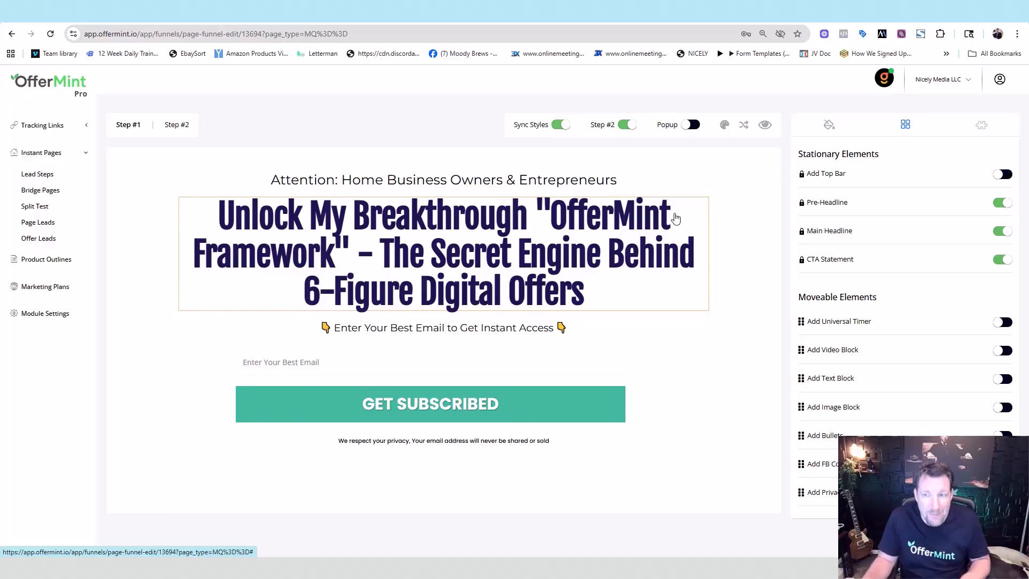
left_click(999, 175)
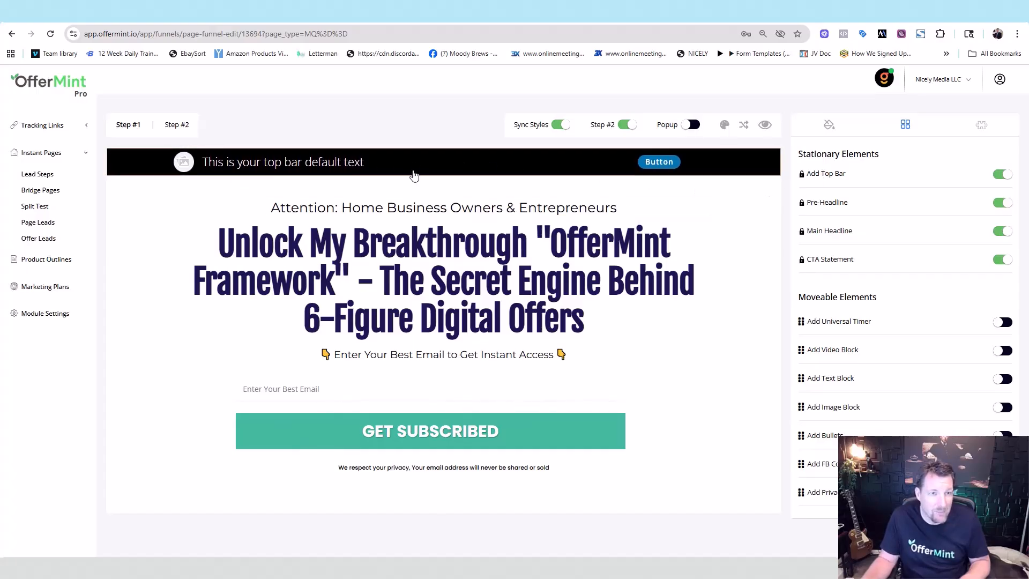
left_click(332, 165)
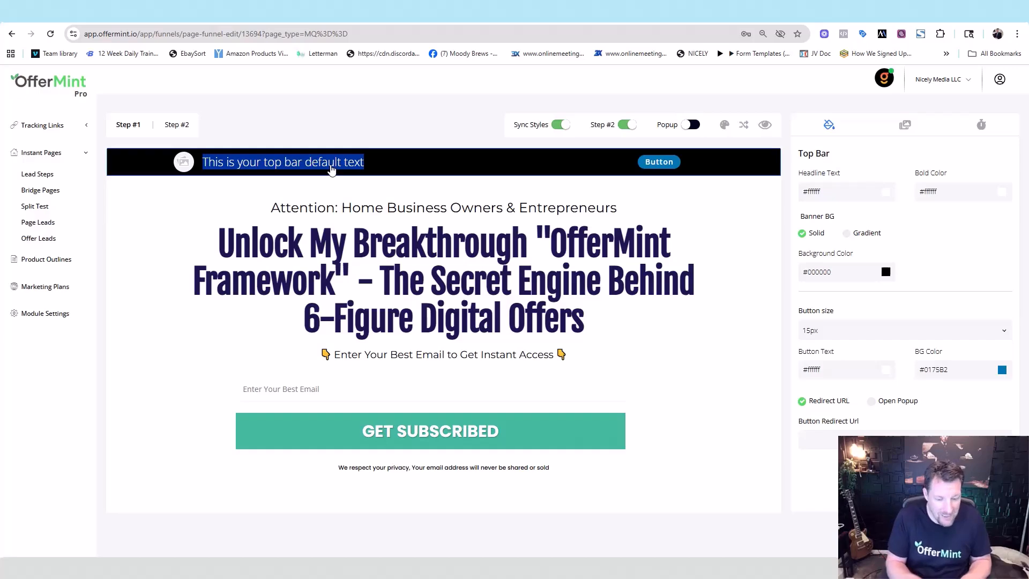
type("Get Accesss Now!")
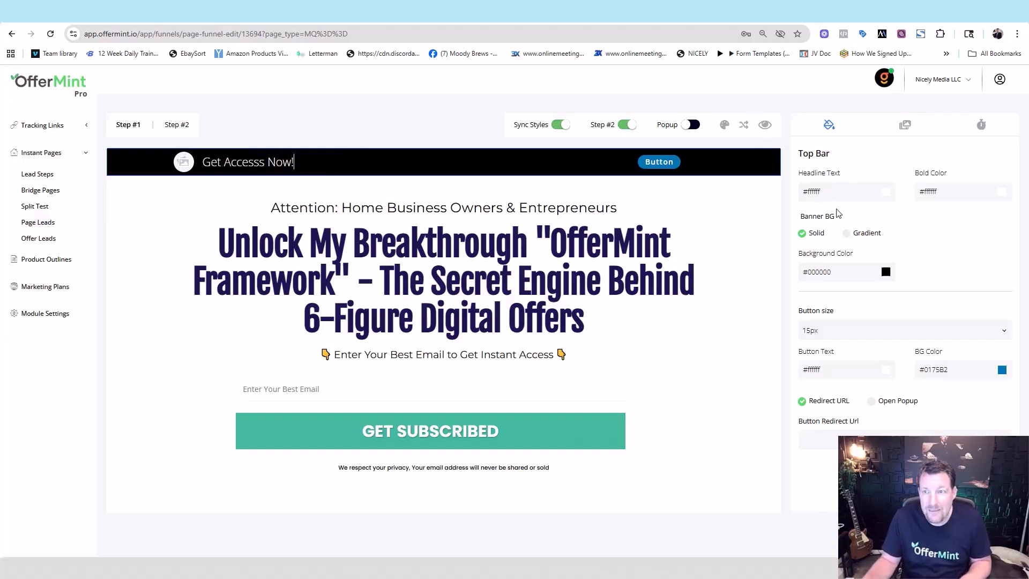
left_click(885, 272)
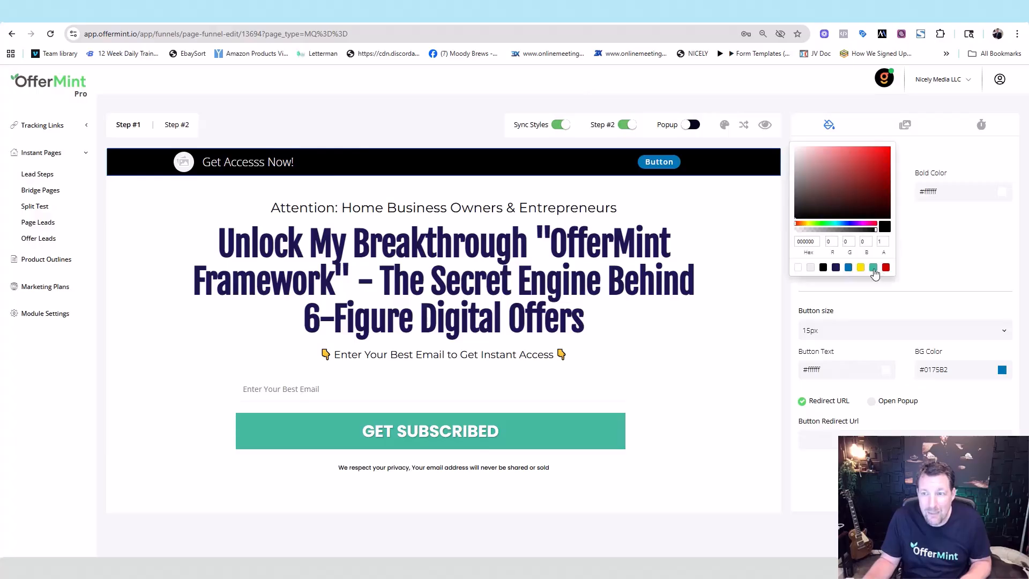
left_click(873, 267)
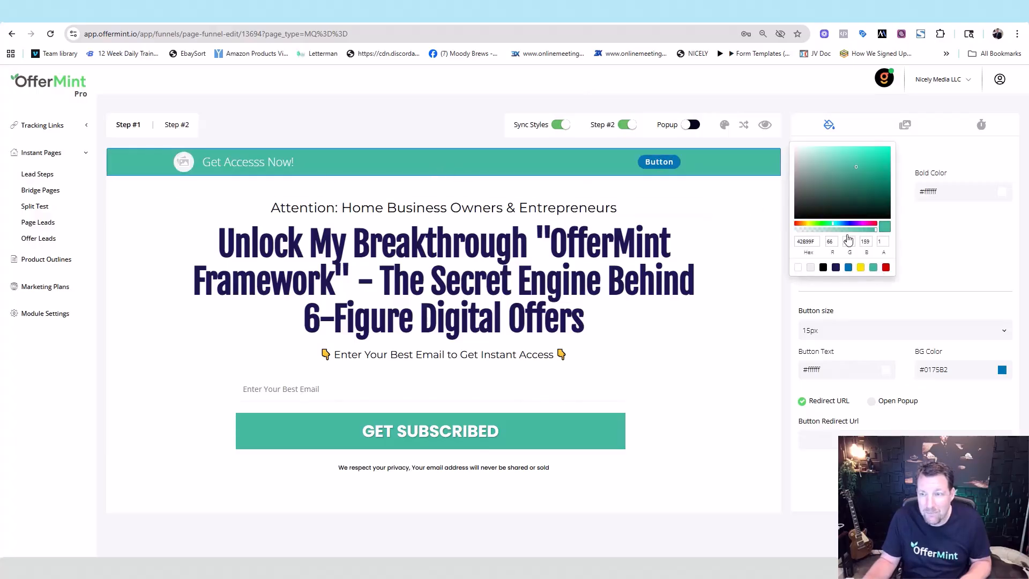
left_click(964, 257)
Step: Make the top-bar button yellow, labelled 'GET ACCESS!' with teal text
left_click(1001, 370)
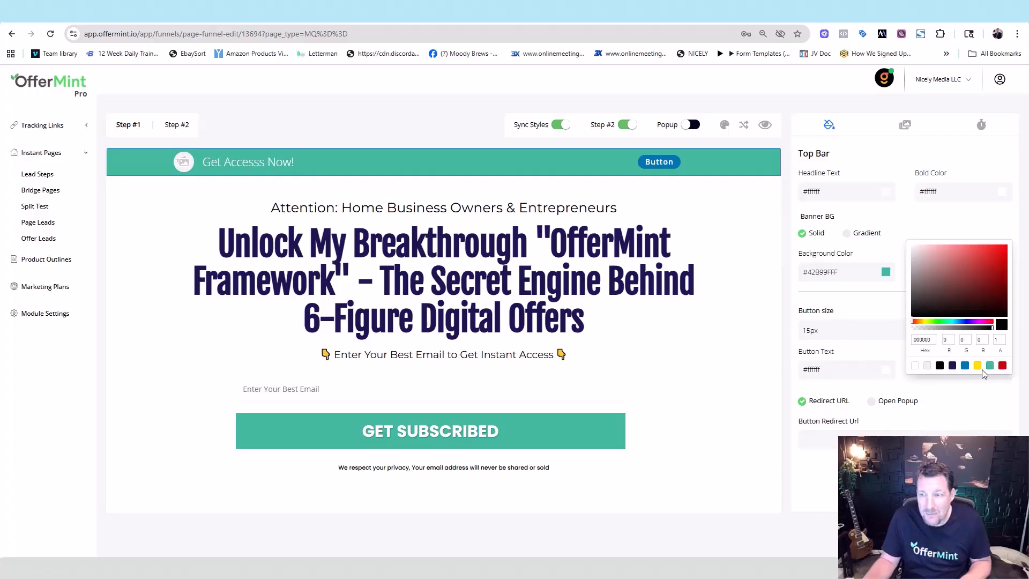
left_click(977, 365)
double_click(660, 162)
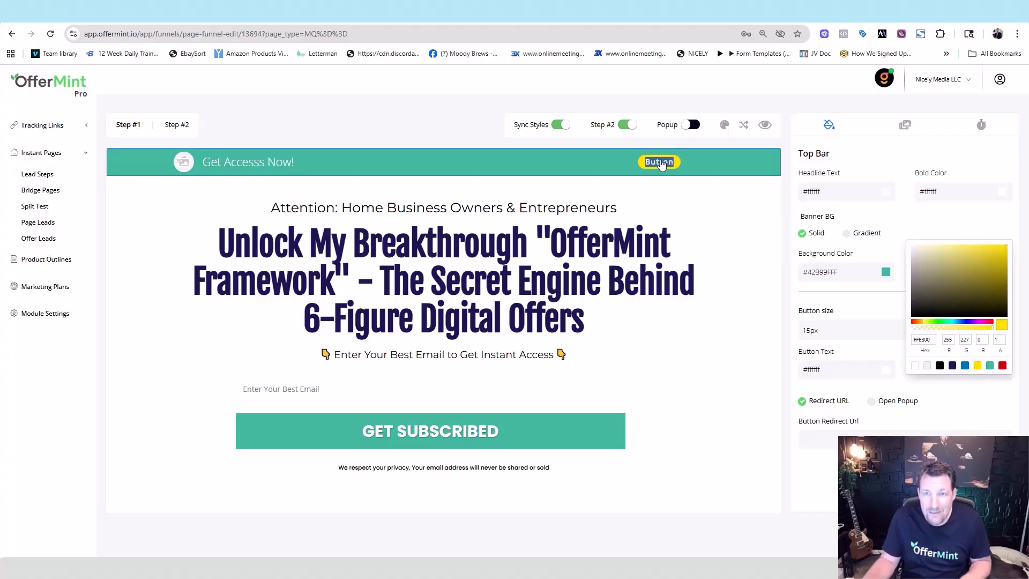
type("GET ACCESS!")
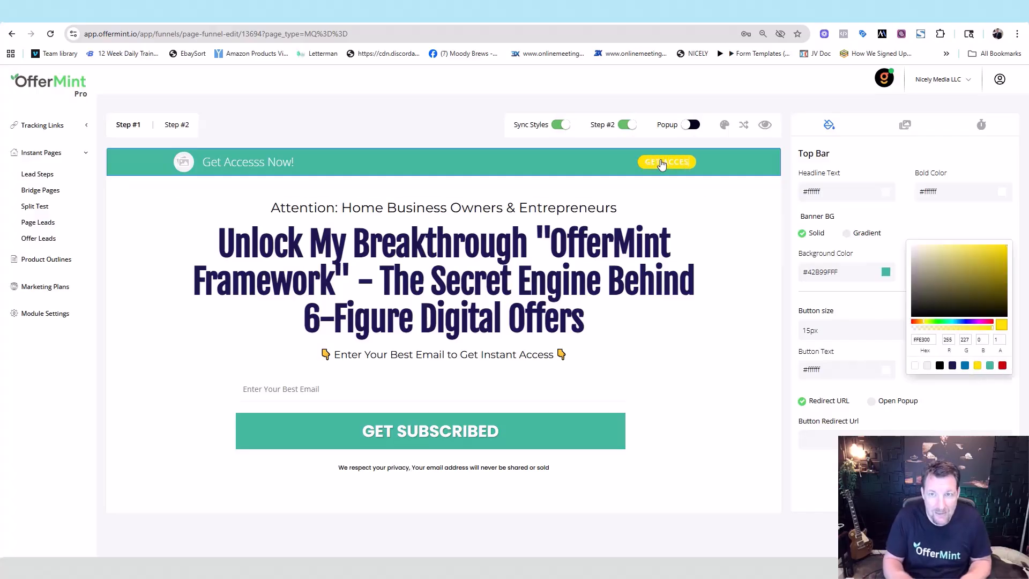
left_click(949, 397)
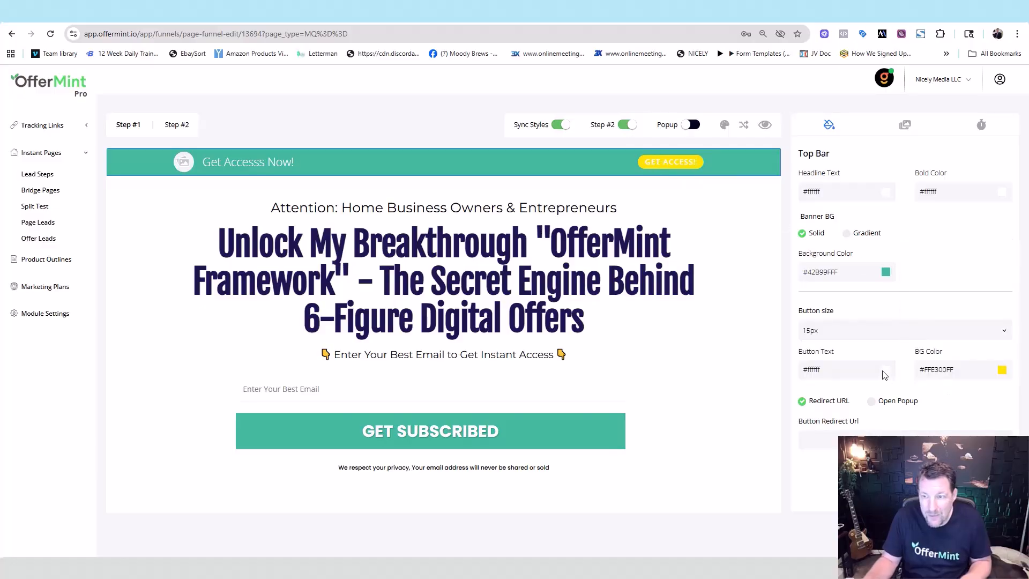
left_click(885, 370)
left_click(872, 366)
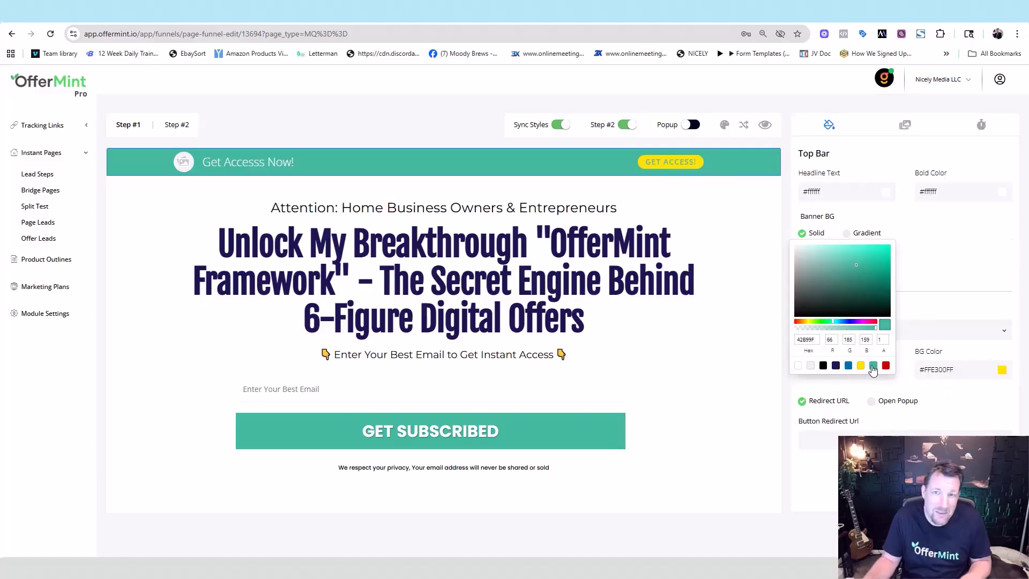
left_click(957, 408)
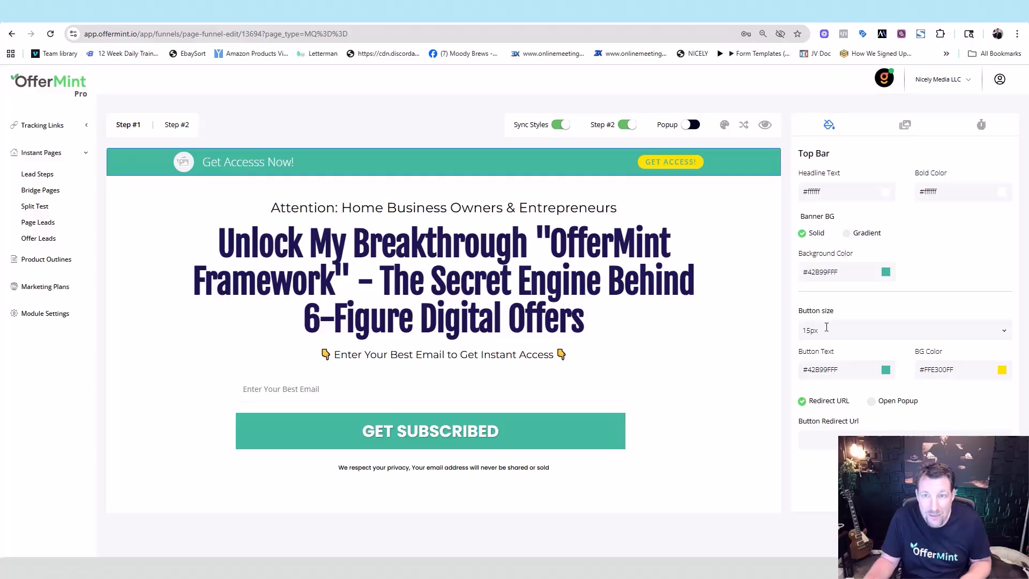
Step: Set the top-bar button size to 20px and start entering its redirect URL
left_click(1004, 330)
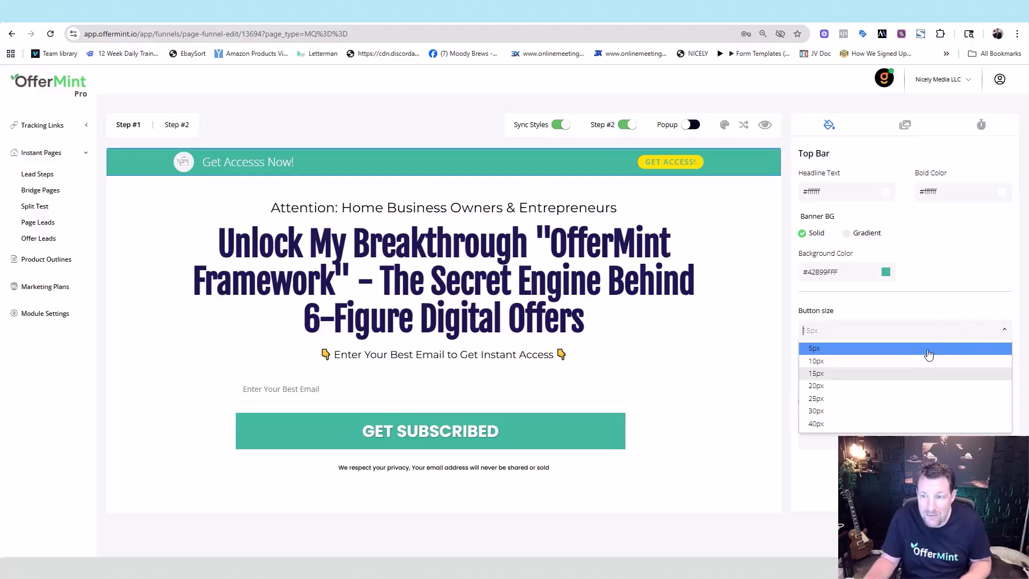
left_click(896, 380)
left_click(896, 337)
left_click(875, 400)
left_click(875, 330)
left_click(860, 389)
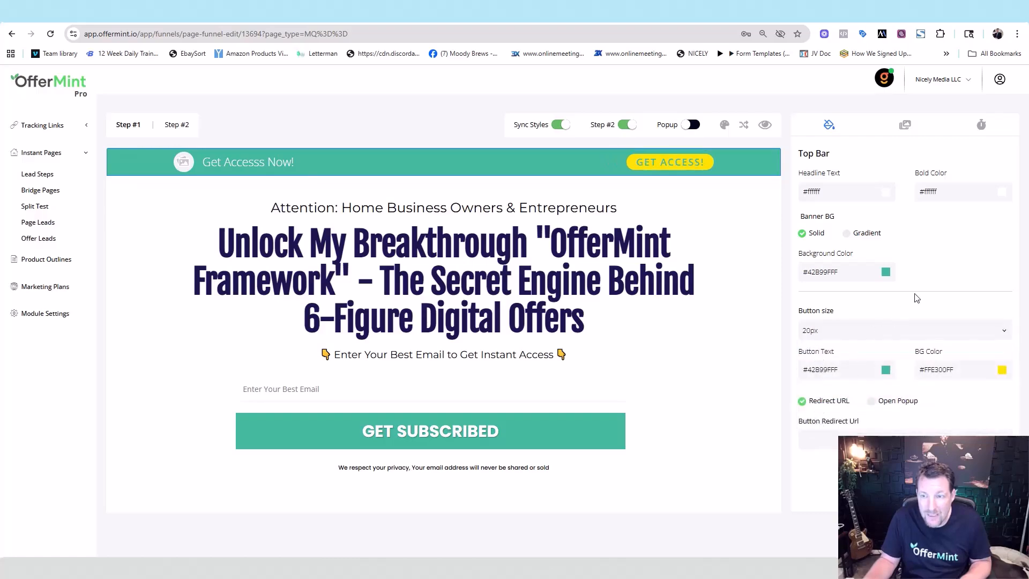
left_click(834, 443)
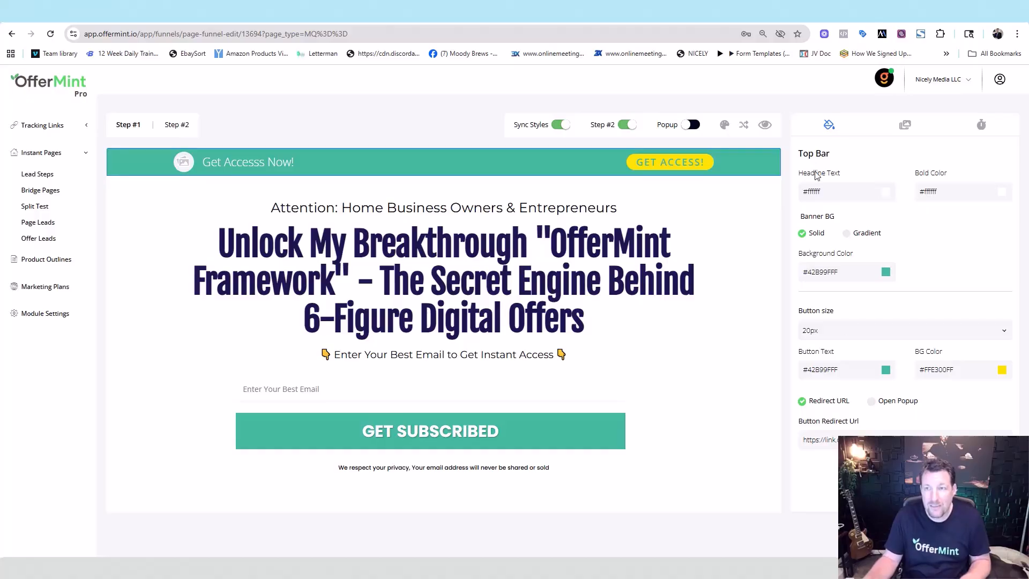
Step: Upload a headshot photo to the top bar and add a Mintbird Webinar timer with black boxes and white labels
left_click(903, 133)
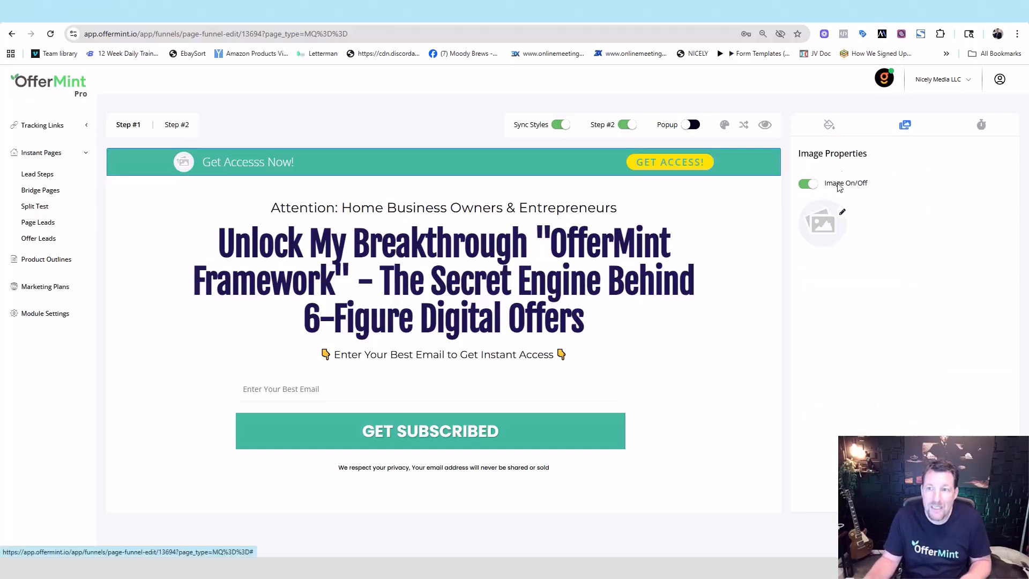
left_click(842, 213)
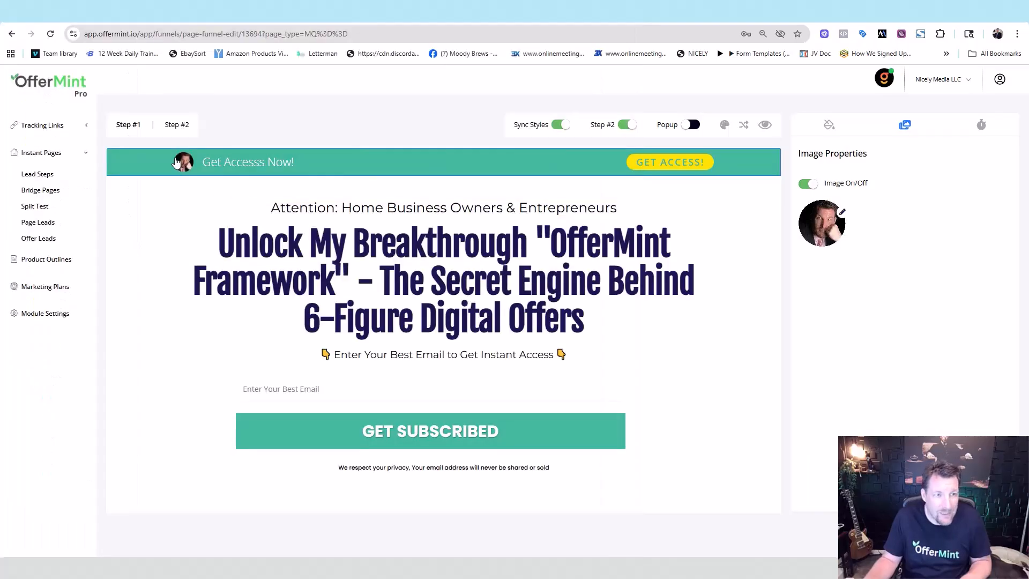
left_click(981, 126)
left_click(851, 203)
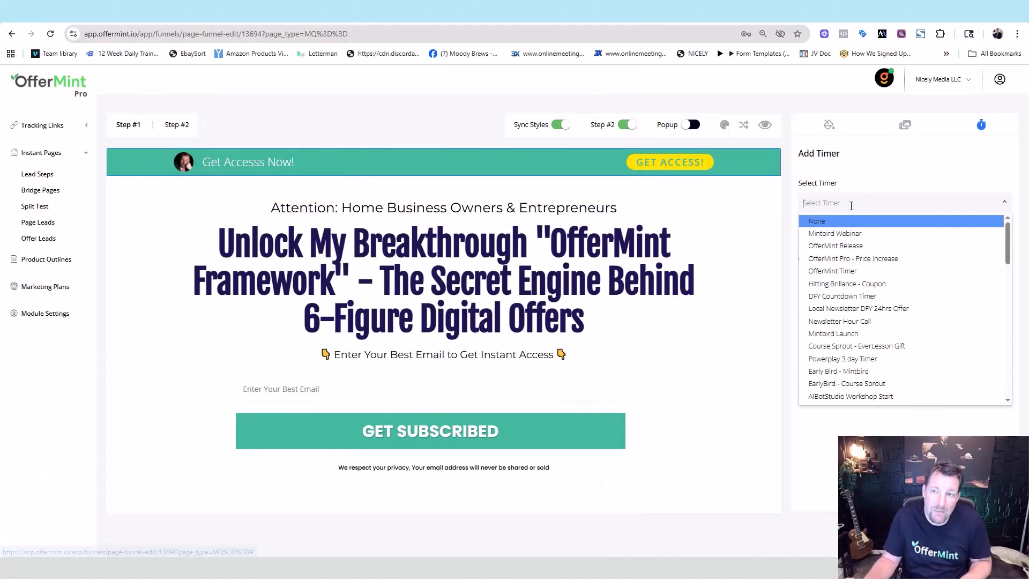
left_click(845, 236)
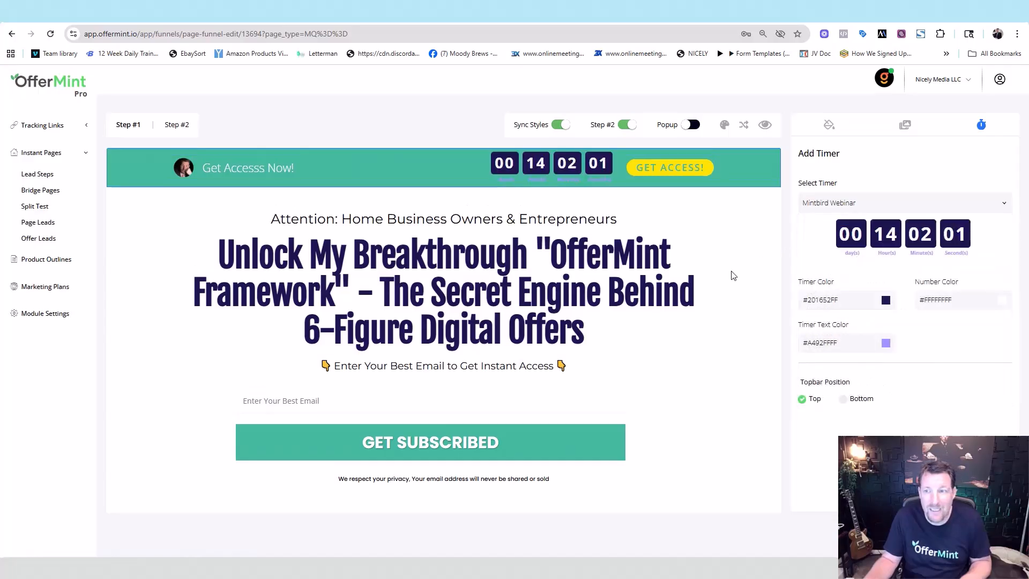
left_click(885, 302)
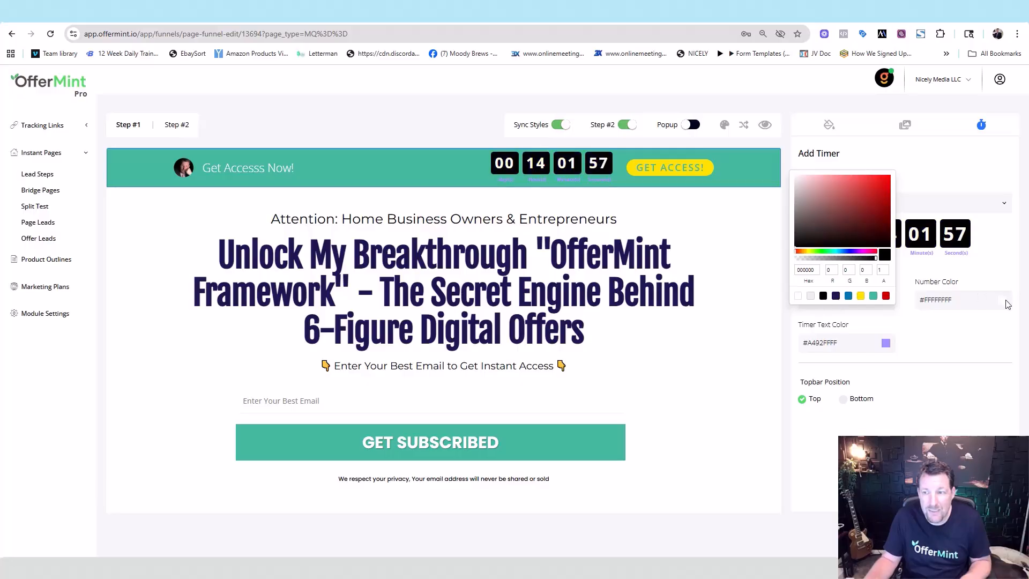
left_click(920, 345)
left_click(885, 343)
left_click(798, 340)
left_click(939, 345)
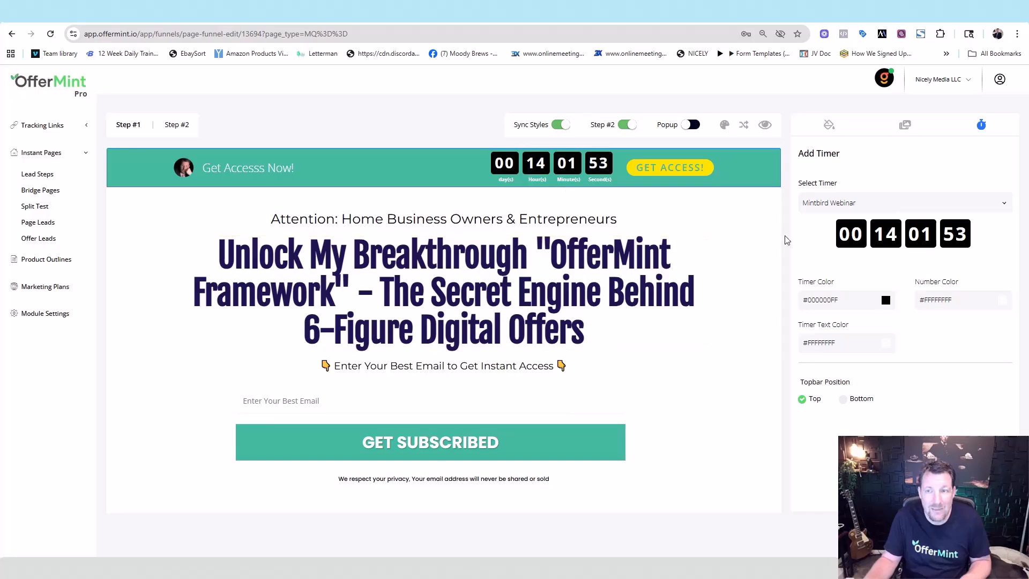
left_click(599, 211)
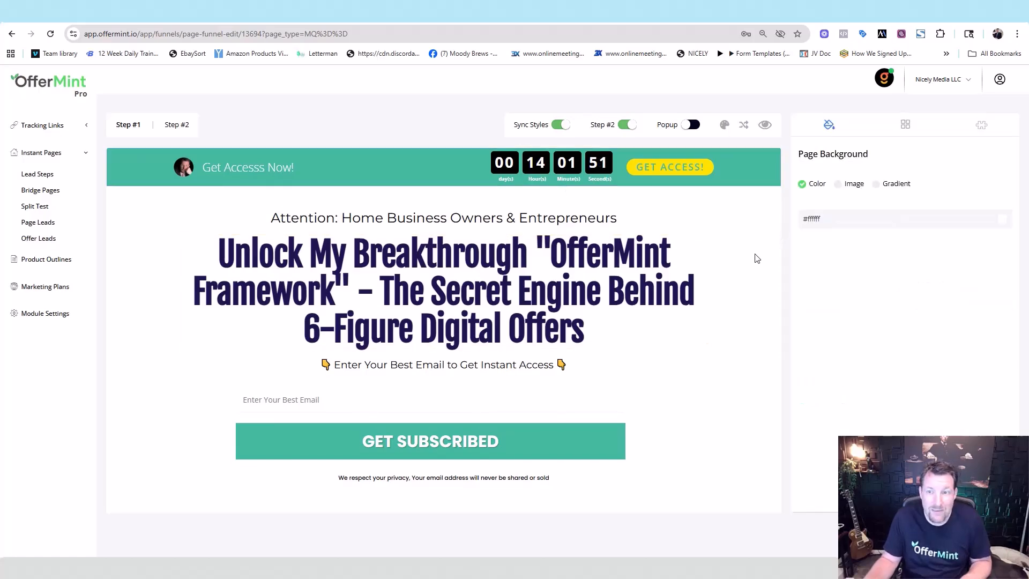
Step: Toggle the top bar, pre-headline, headline and CTA statement elements in the element list
left_click(906, 127)
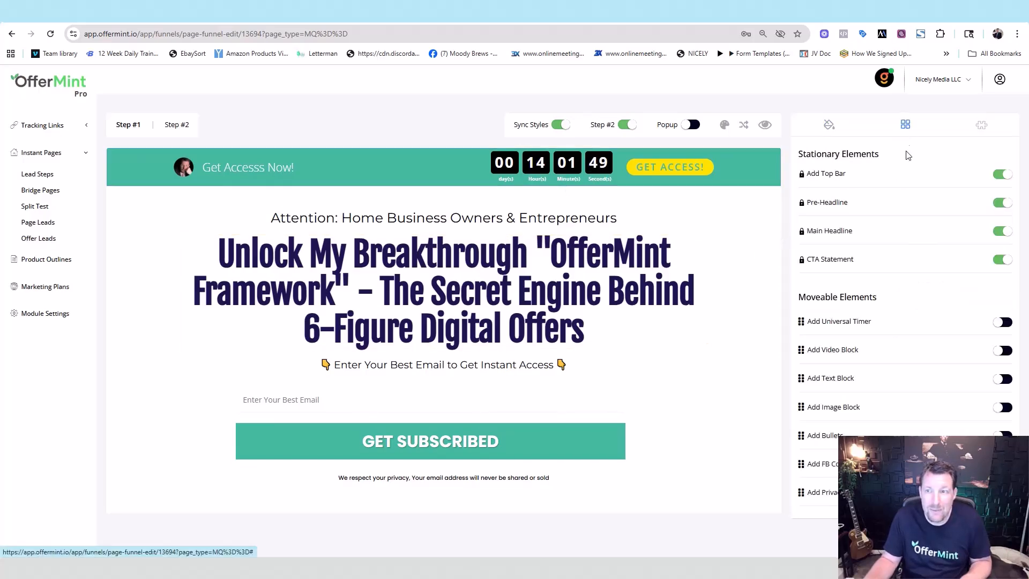
left_click(1001, 174)
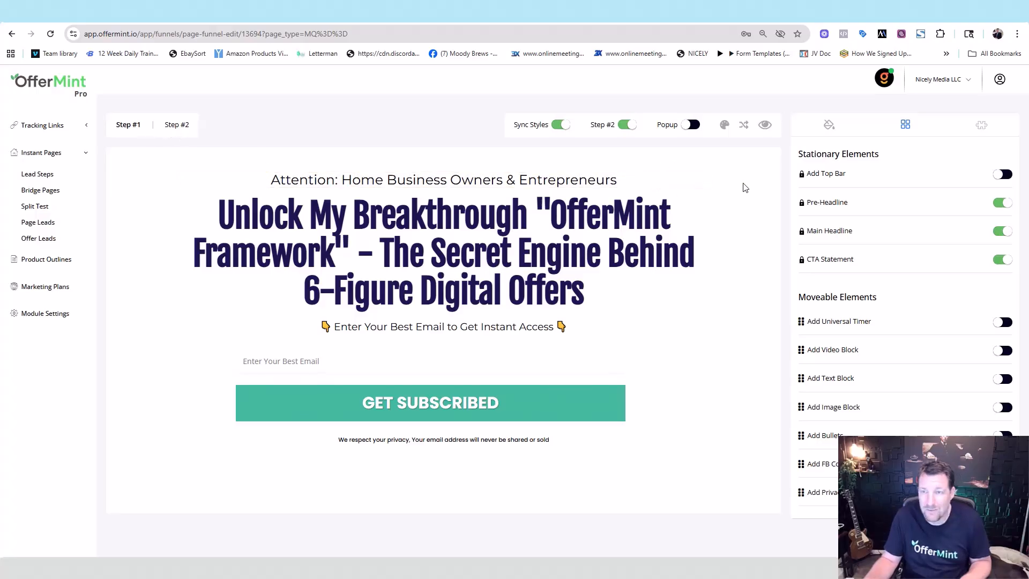
left_click(1001, 203)
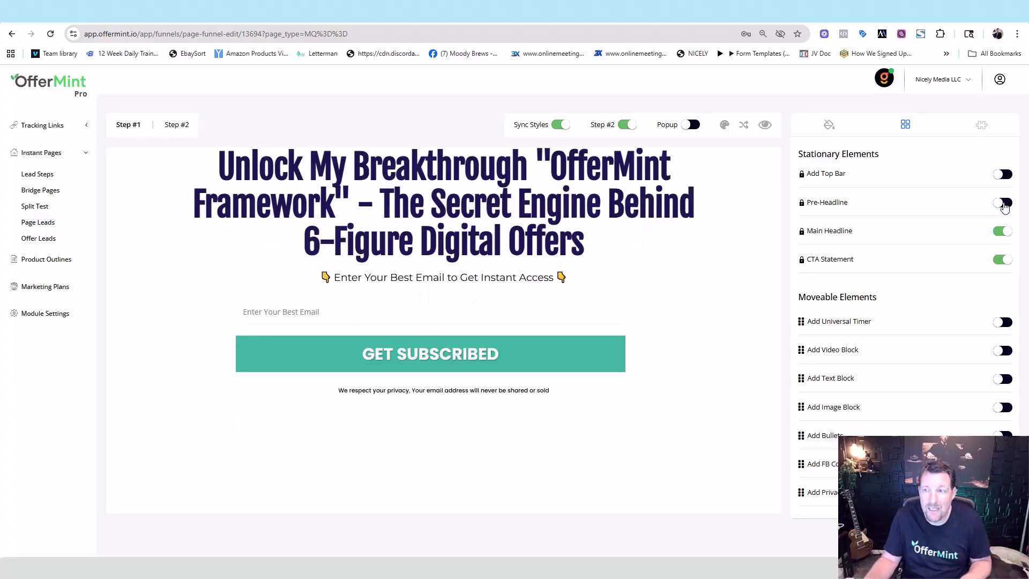
left_click(1001, 231)
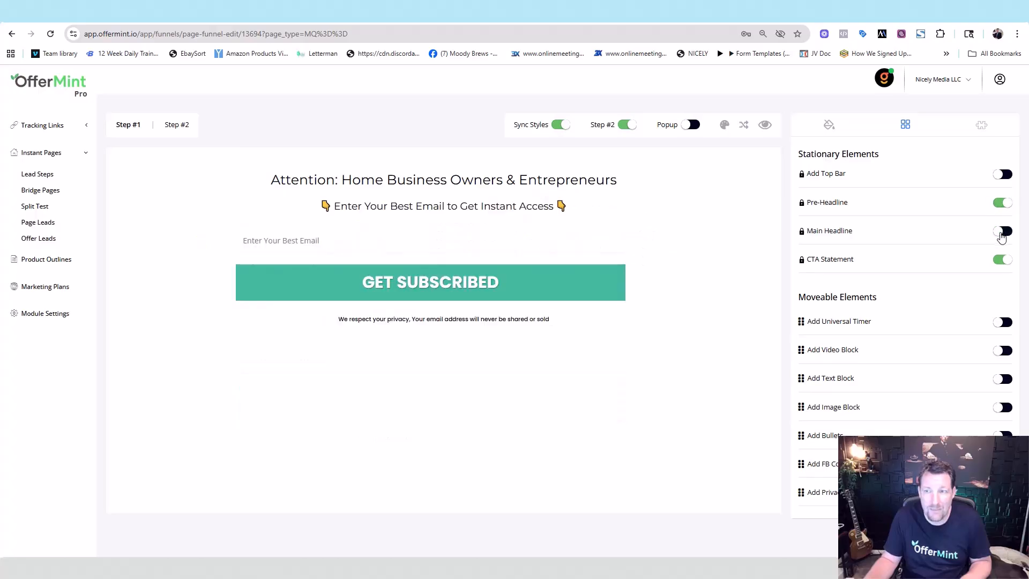
left_click(1002, 262)
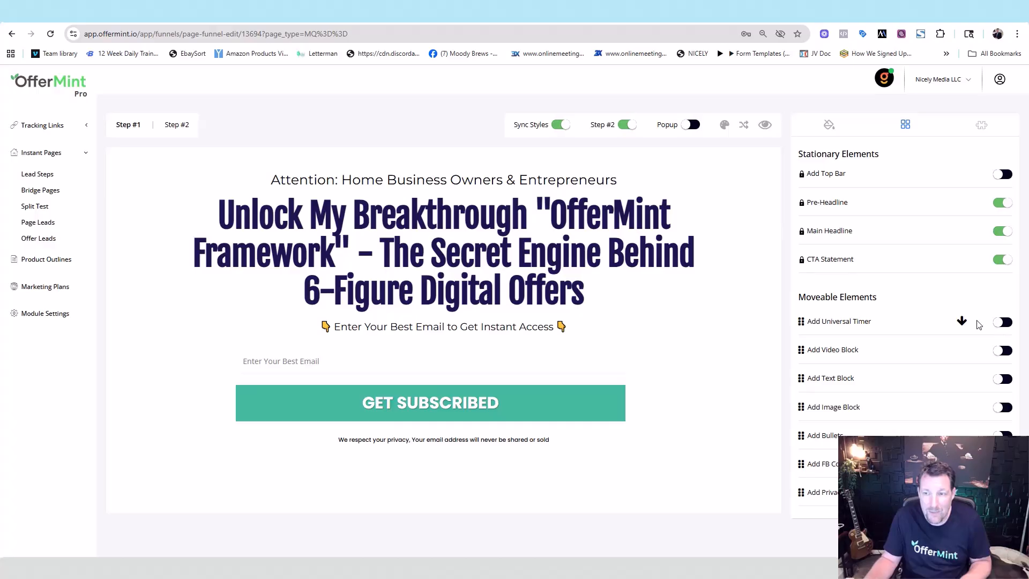
Step: Try adding and then removing the universal timer, video block and text block
left_click(1000, 322)
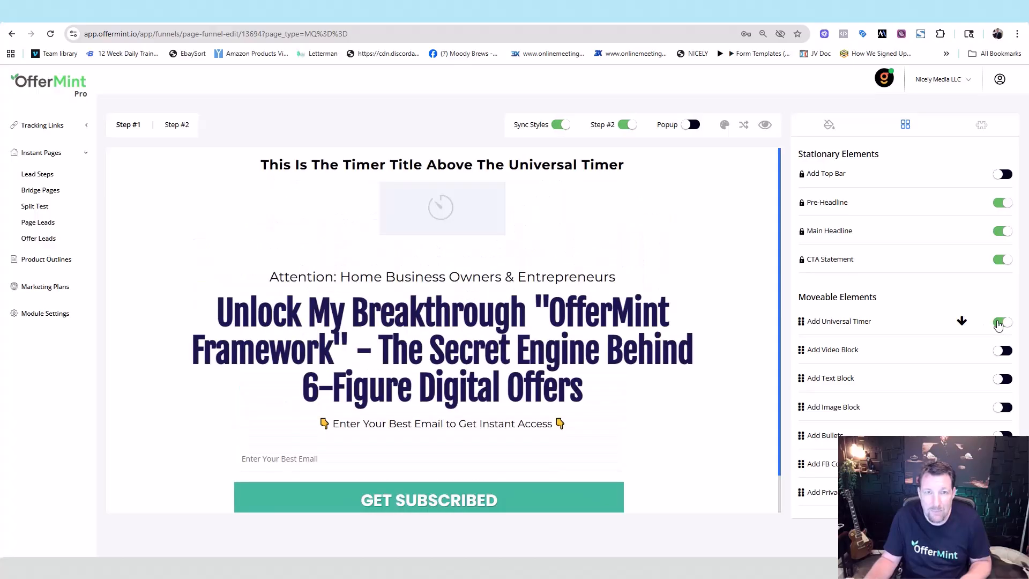
left_click(998, 323)
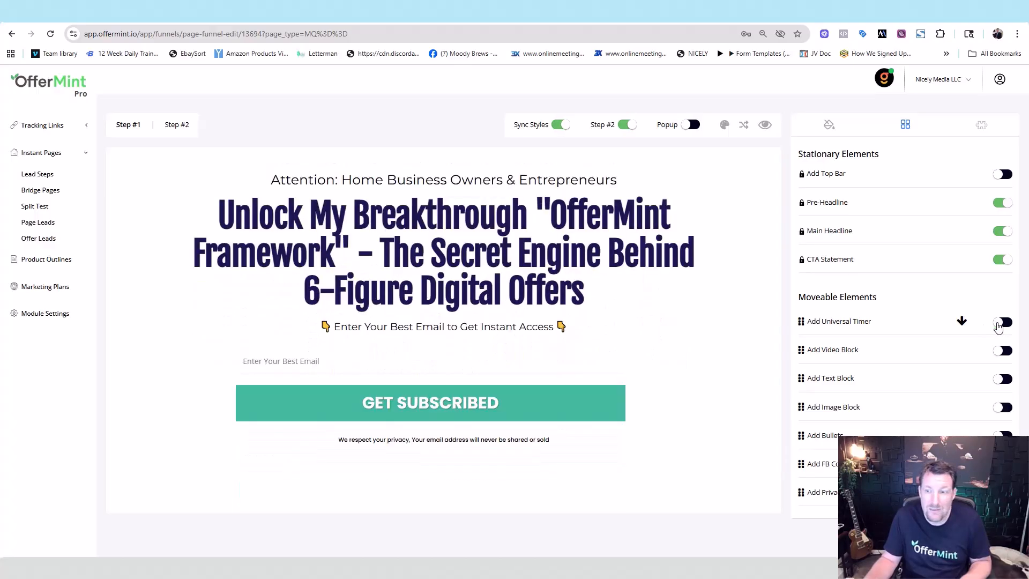
left_click(1003, 351)
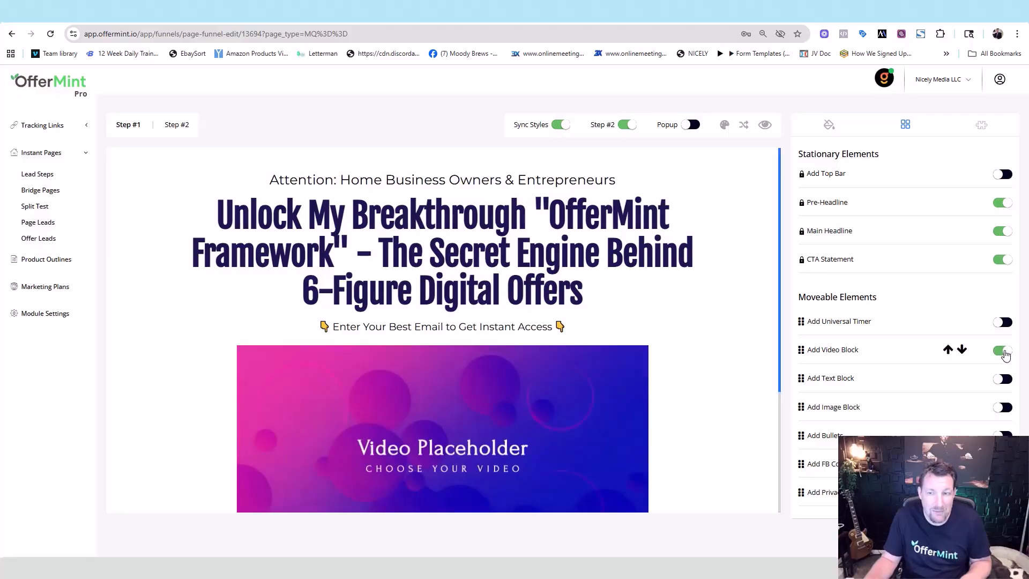
left_click(1003, 351)
left_click(1002, 380)
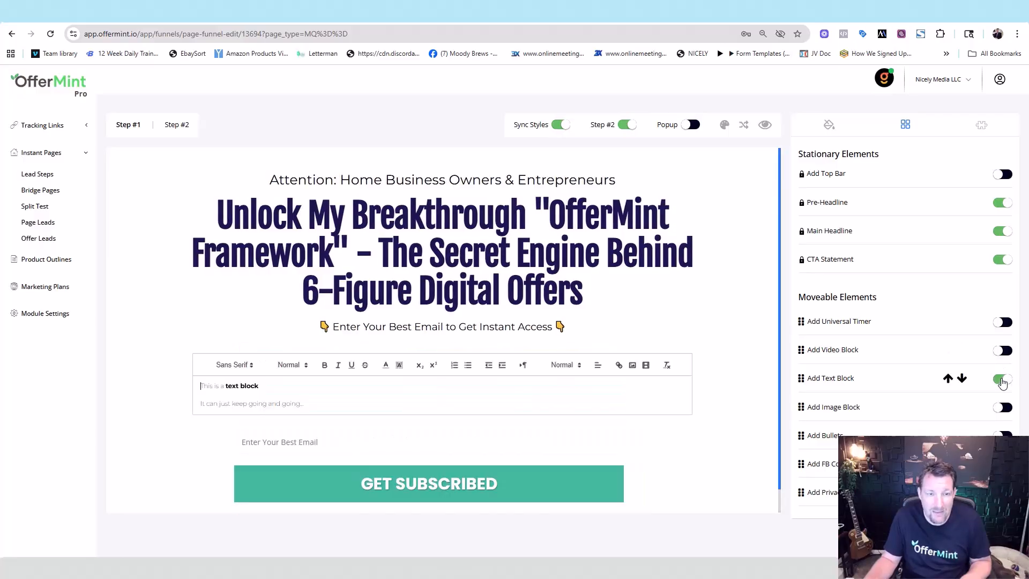
left_click(1002, 380)
Step: Add and inspect an image block, then remove it, and toggle the bullet list on and off
left_click(1000, 409)
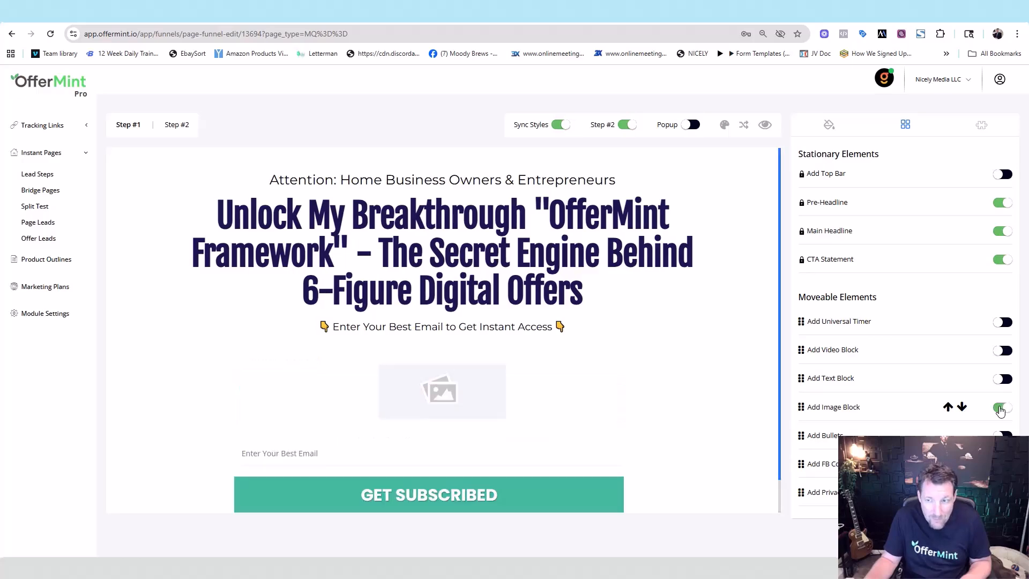
left_click(538, 390)
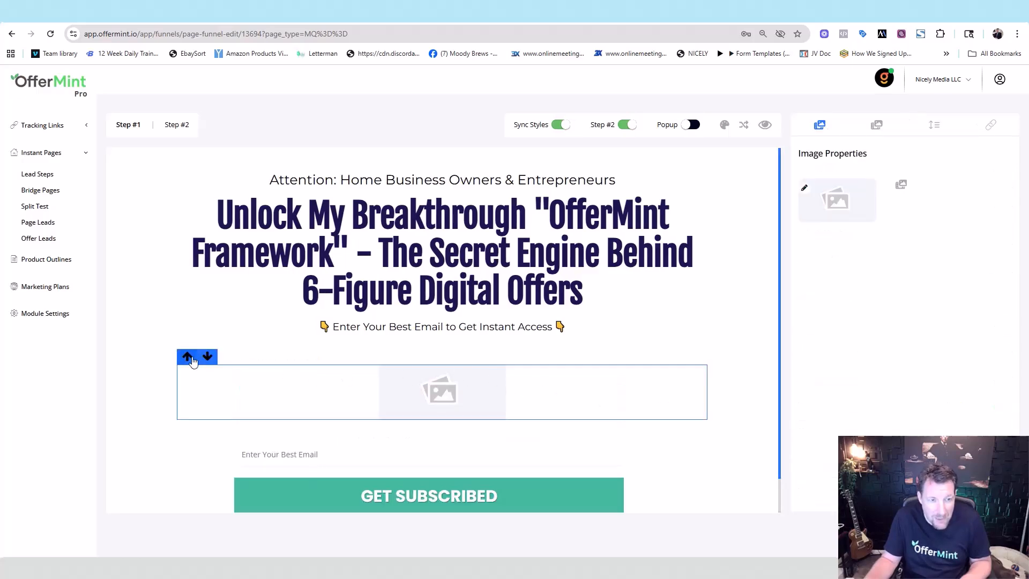
left_click(721, 352)
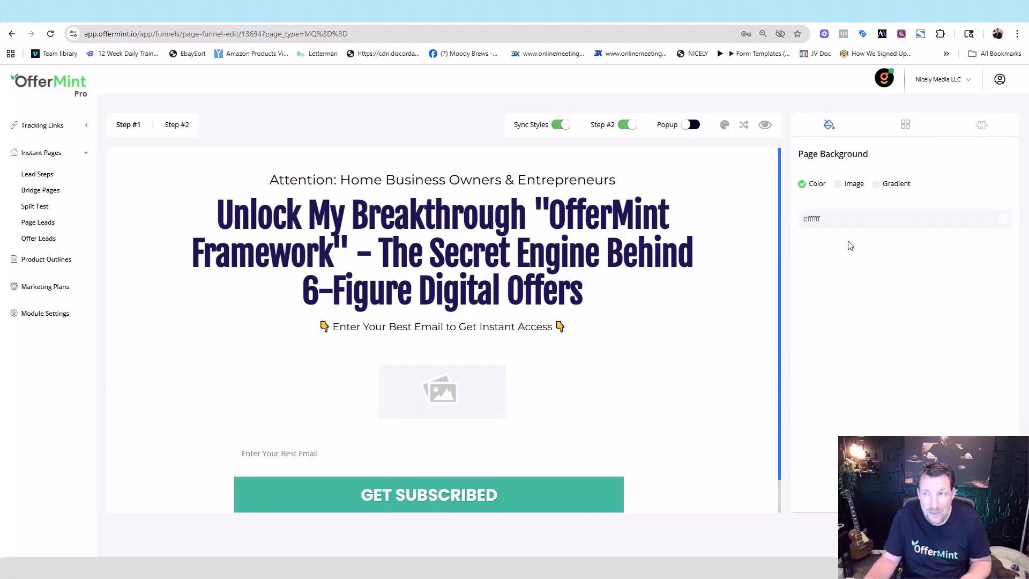
left_click(905, 125)
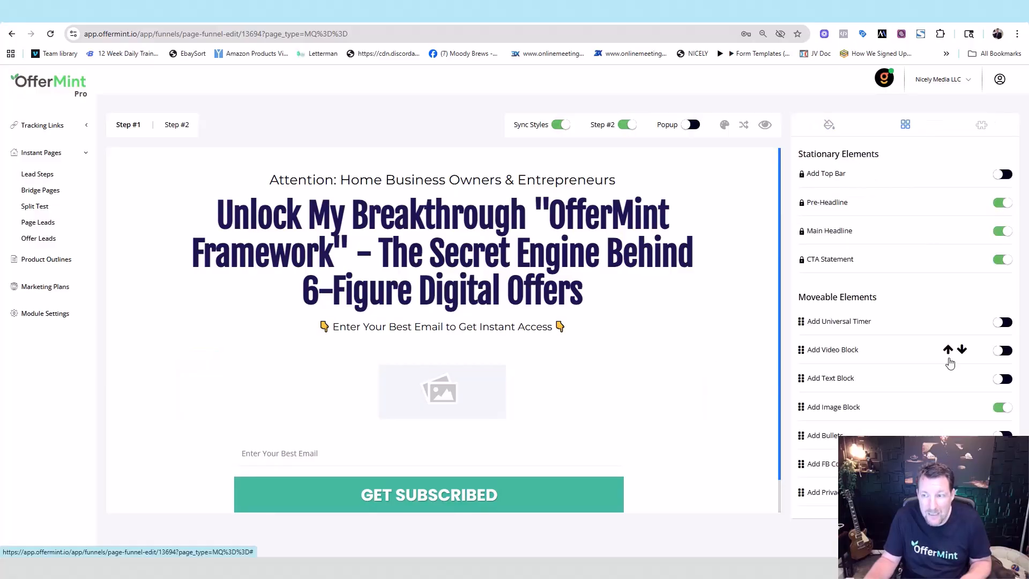
left_click(1006, 408)
left_click(999, 435)
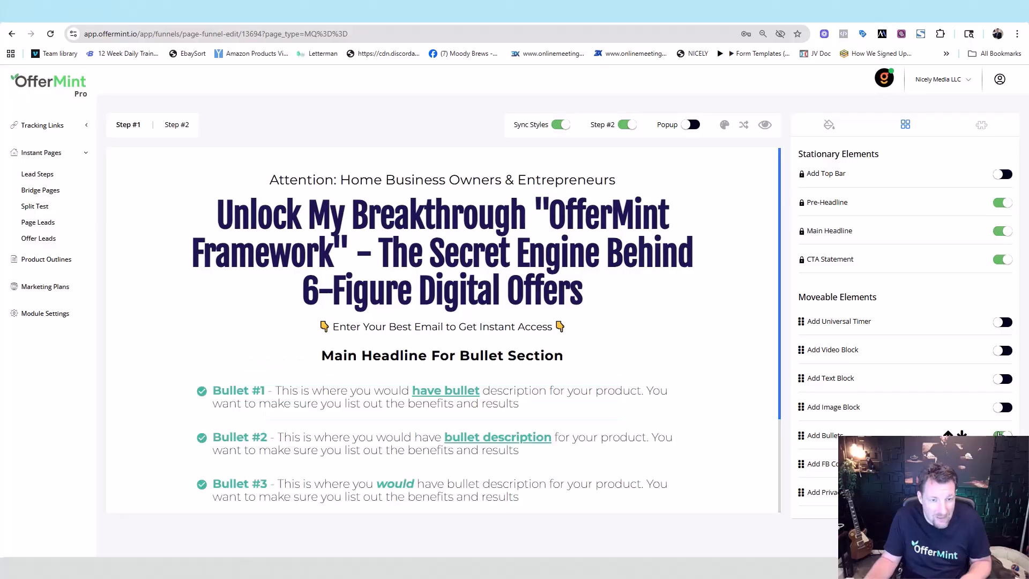
left_click(999, 434)
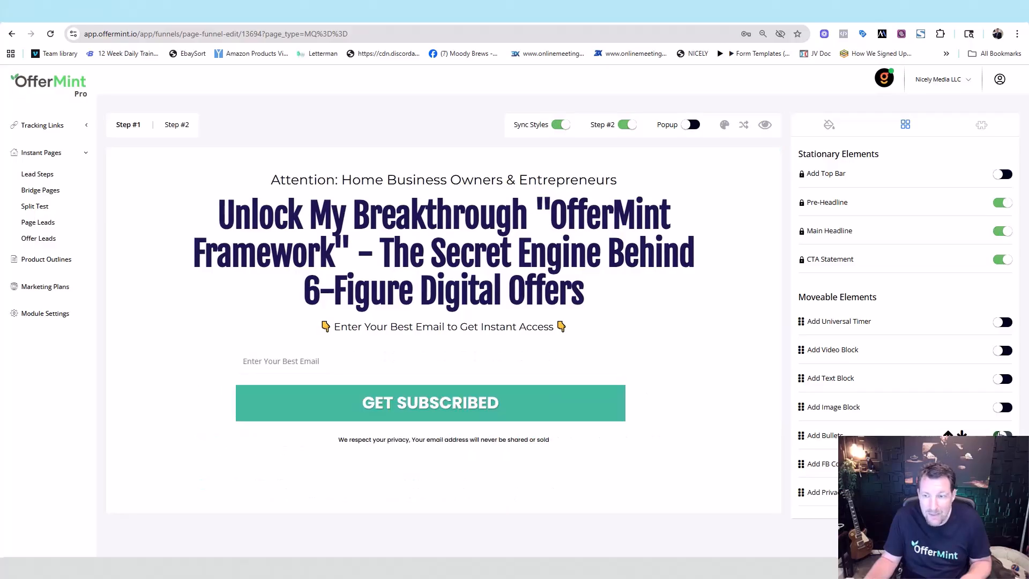
Step: Add a Facebook comments section below the email form and check its settings
left_click(1001, 464)
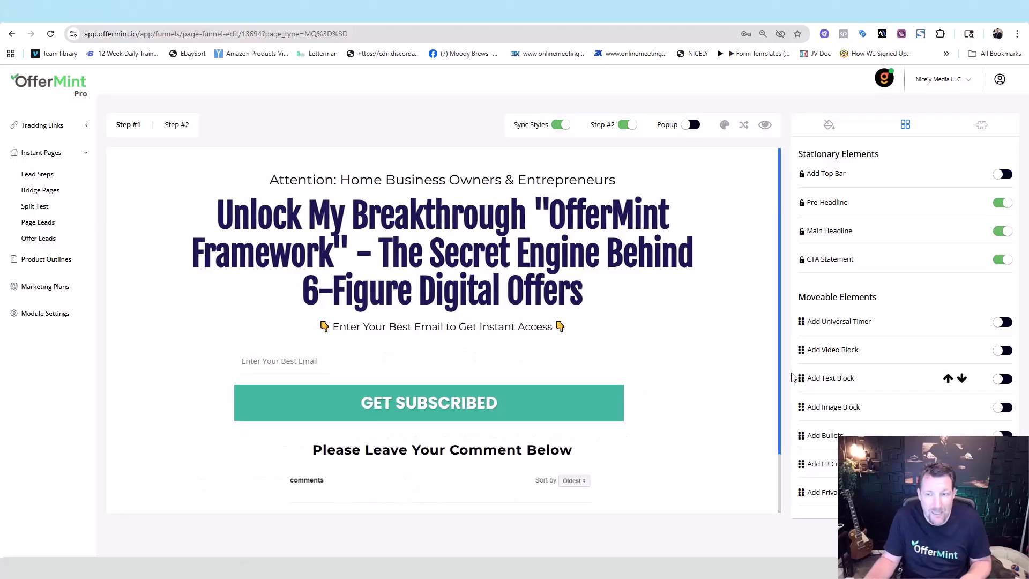
left_click_drag(780, 360, 782, 420)
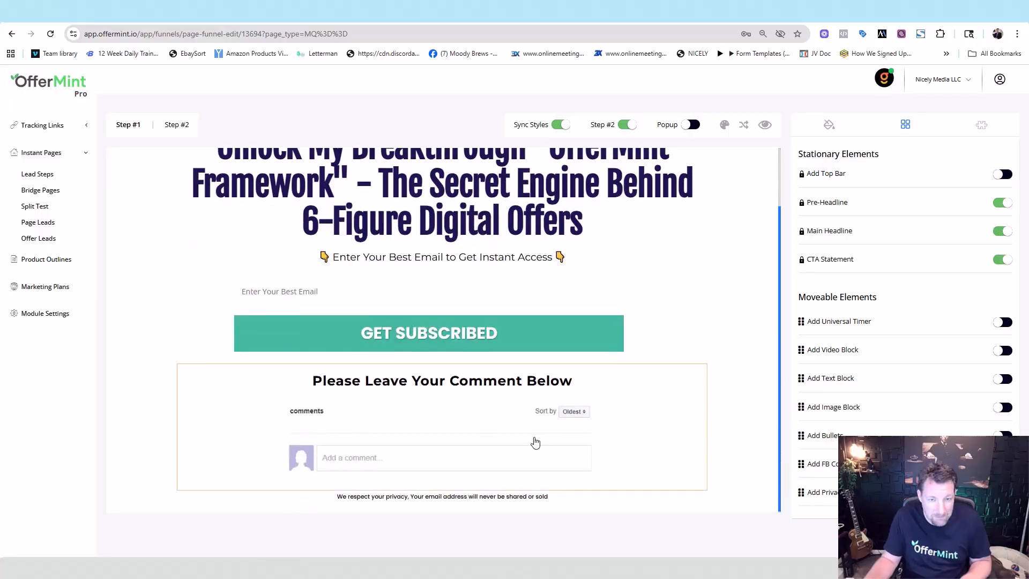
left_click(509, 435)
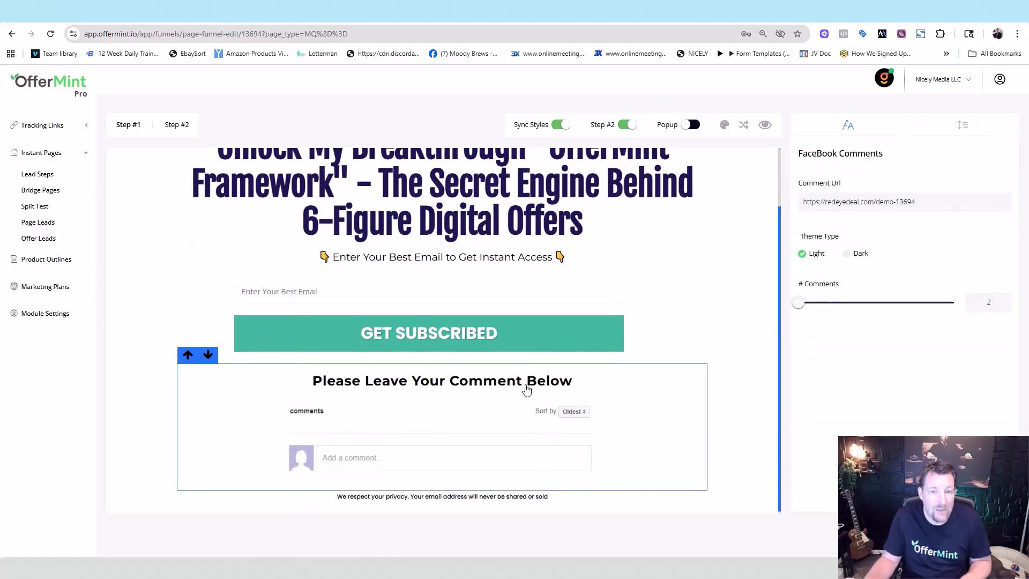
left_click(750, 294)
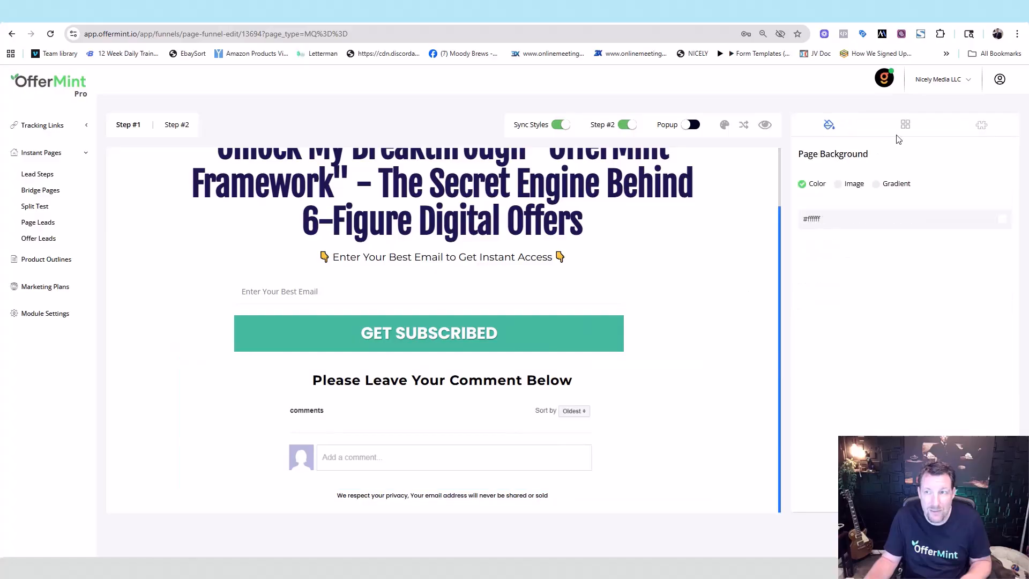
left_click(905, 126)
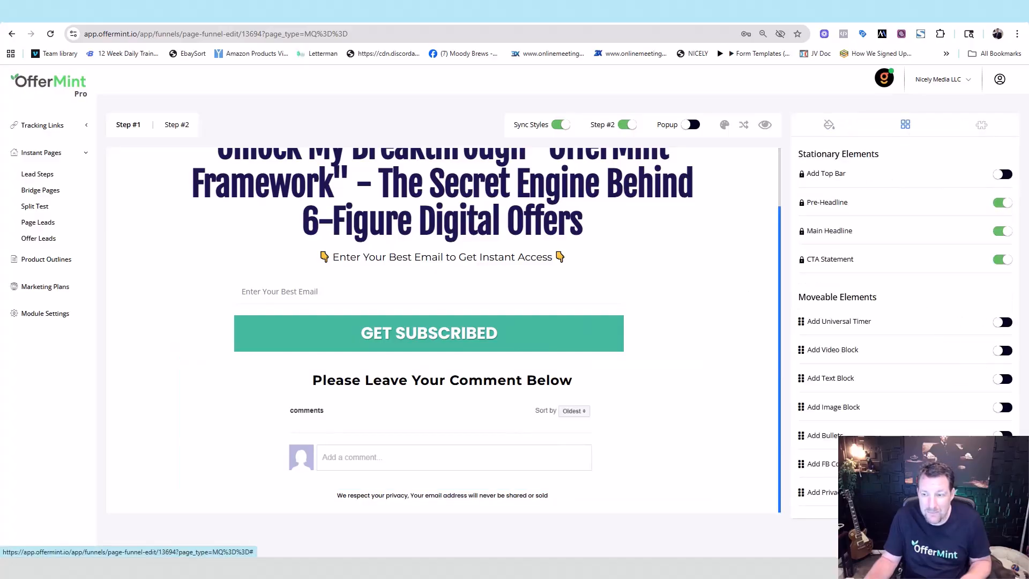
scroll(443, 321, "up", 1)
Step: Remove the Facebook comments section and set the page background colour to black
left_click(1002, 464)
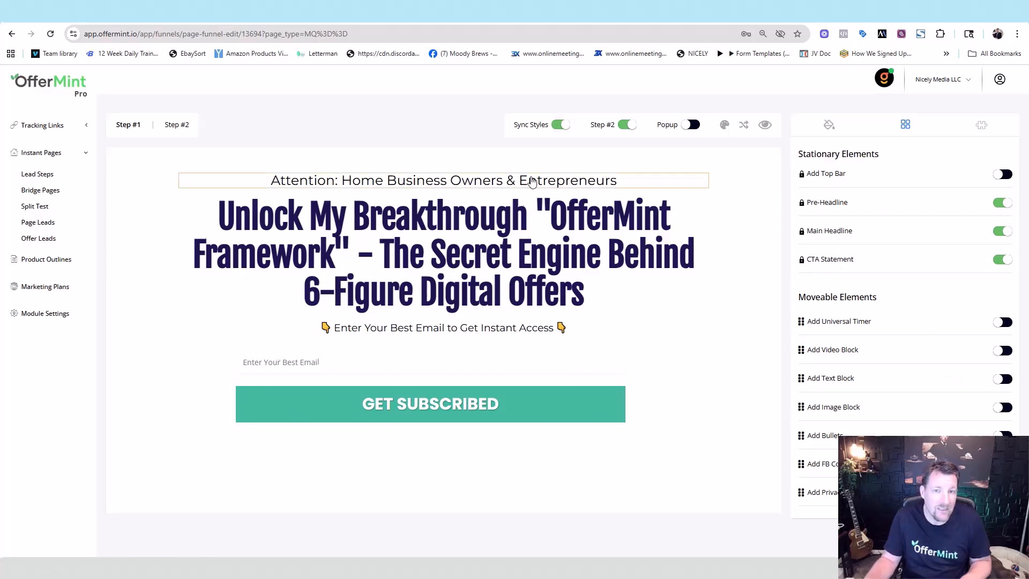
left_click(828, 125)
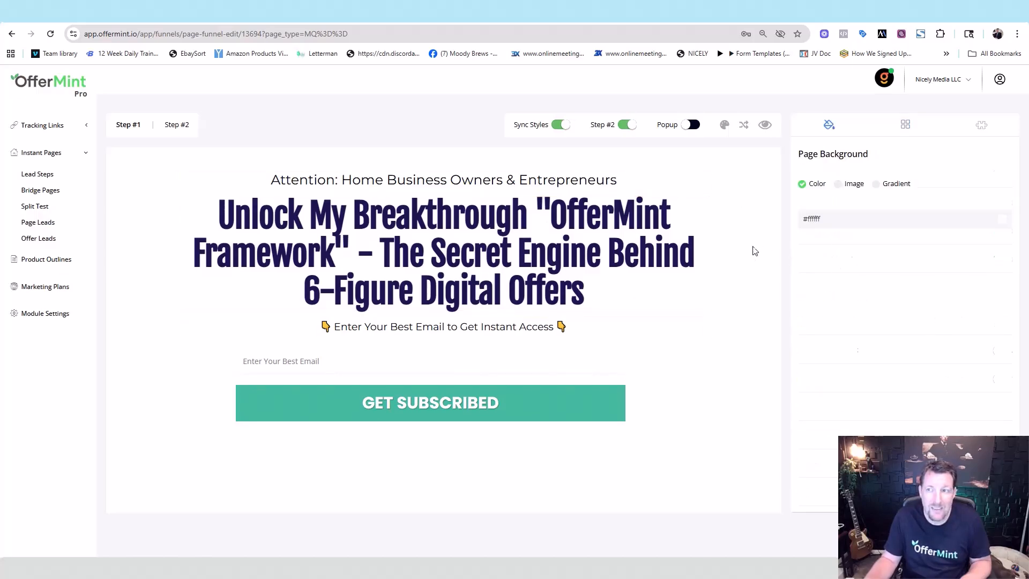
left_click(985, 127)
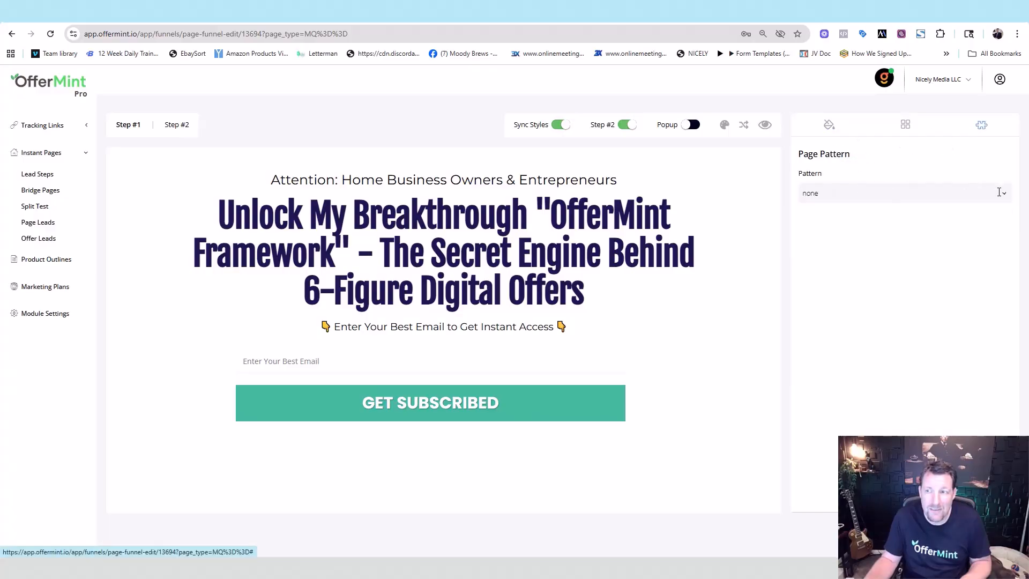
left_click(754, 205)
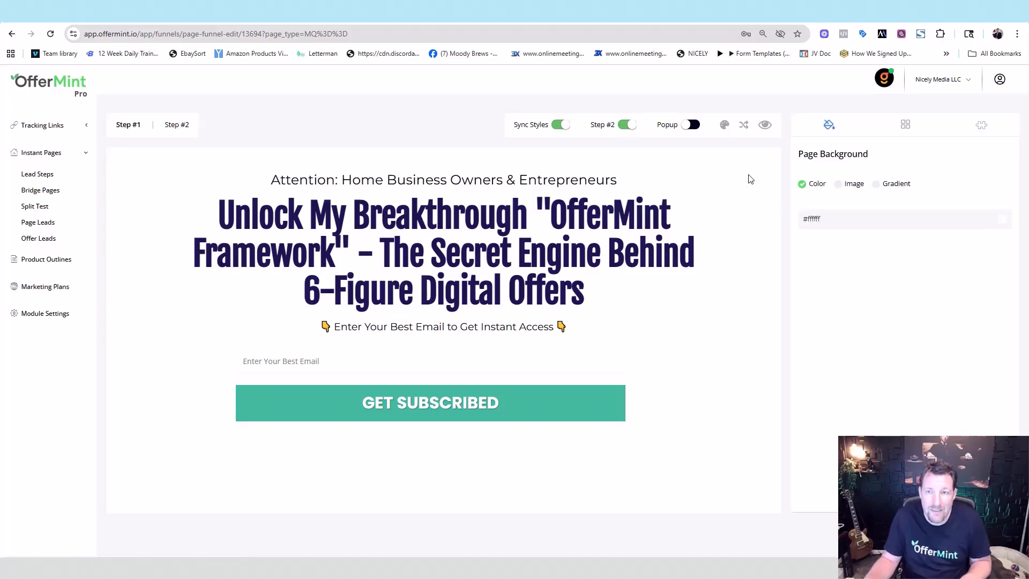
left_click(1004, 221)
left_click(813, 234)
left_click(959, 219)
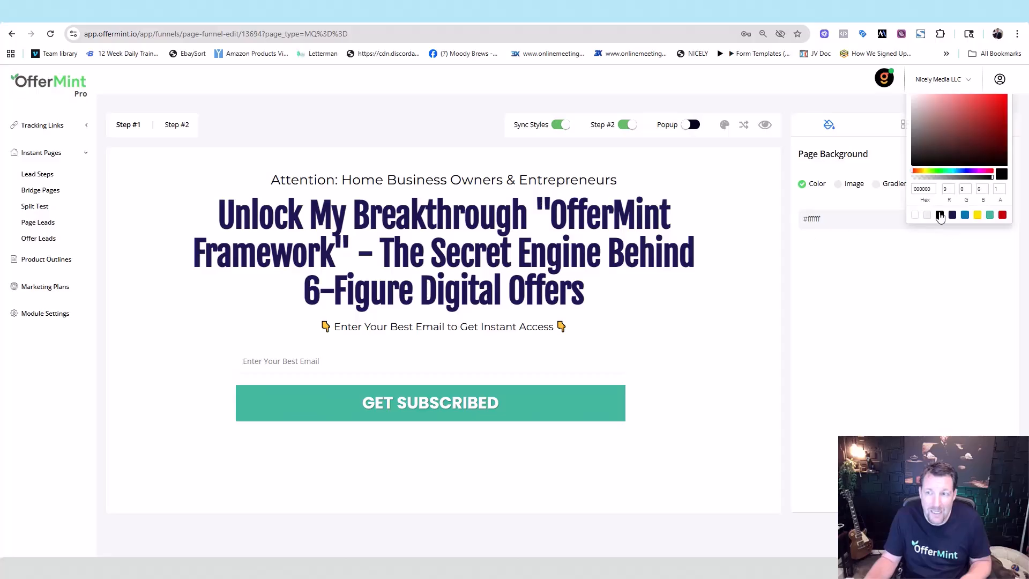
left_click(939, 214)
left_click(882, 246)
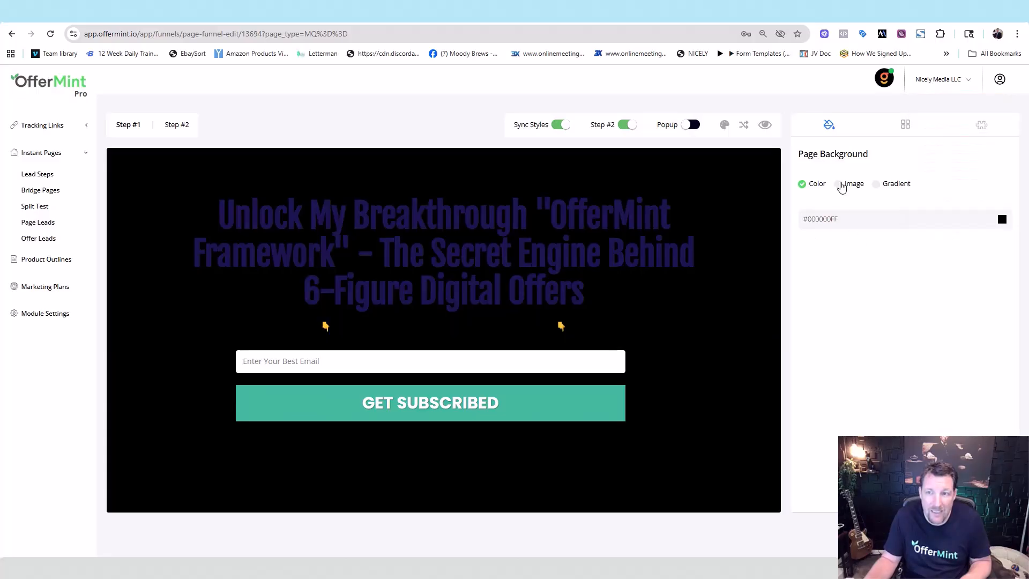
Step: Switch the page background to a gradient from blue #0075B2 to black
left_click(838, 183)
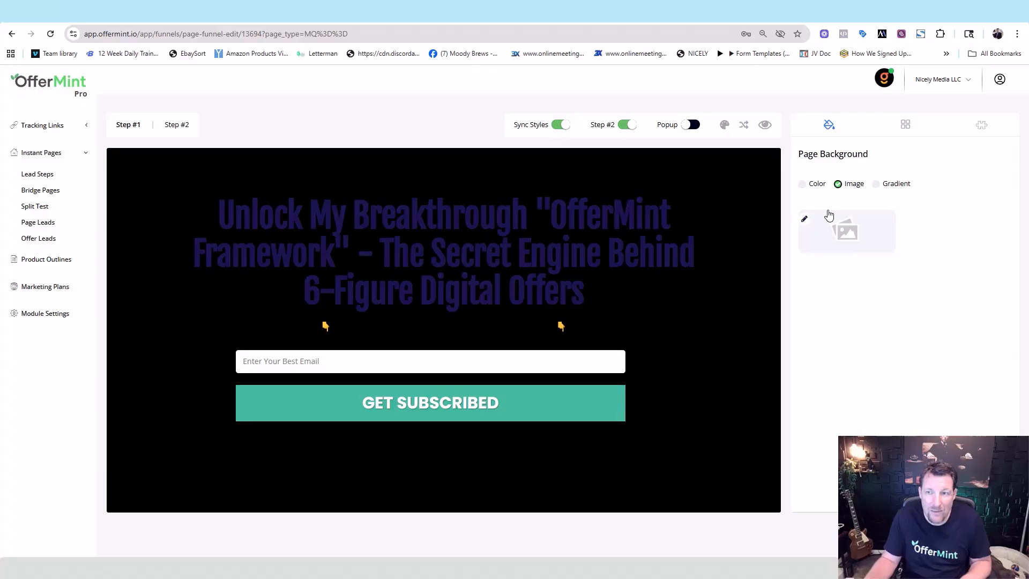
left_click(882, 185)
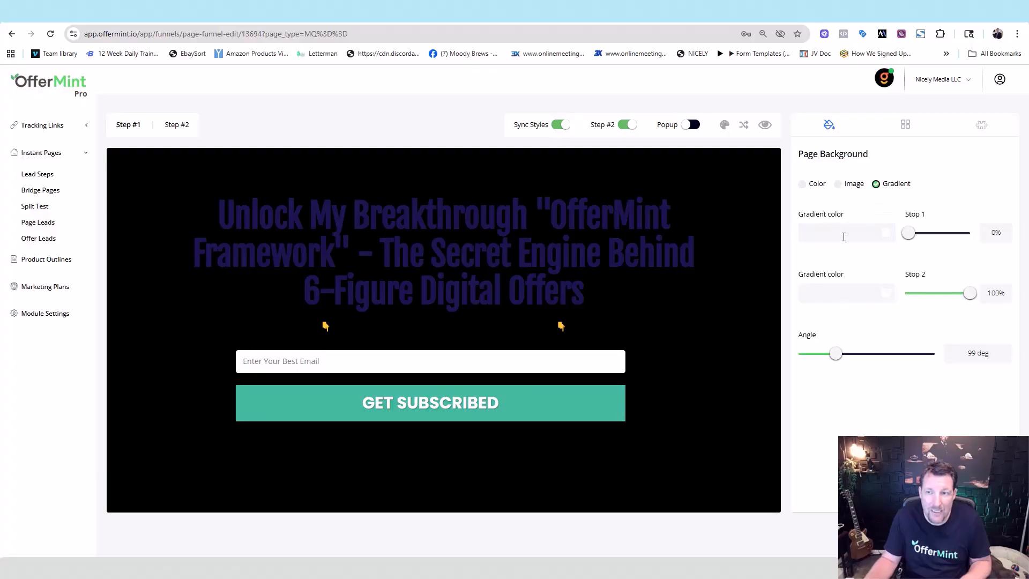
left_click(886, 234)
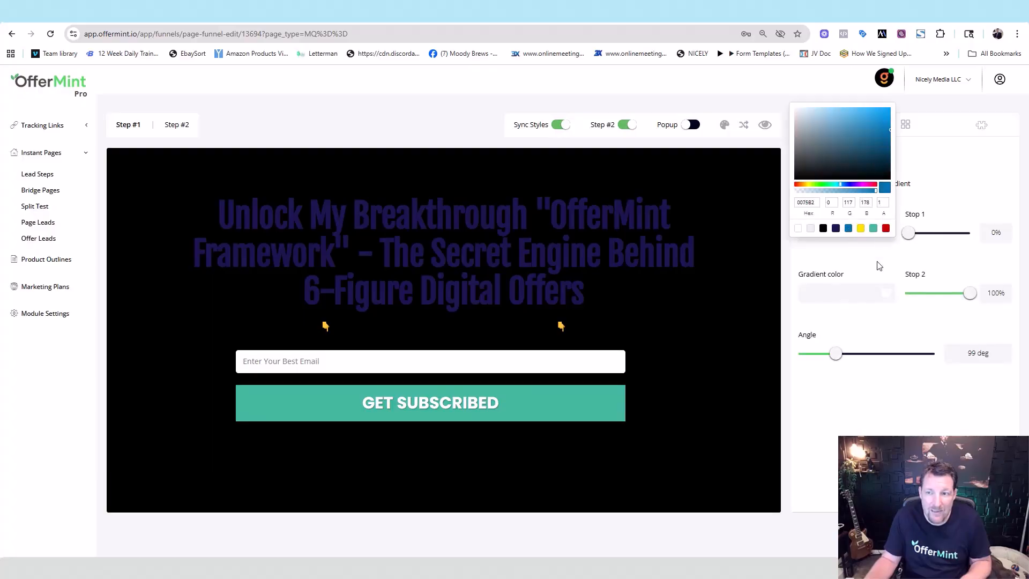
left_click(887, 293)
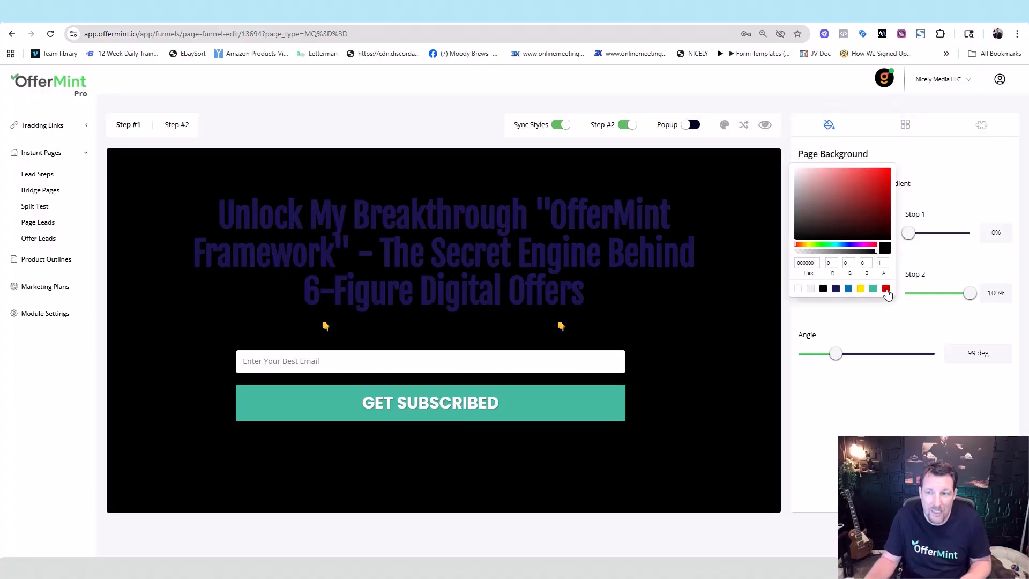
left_click(885, 289)
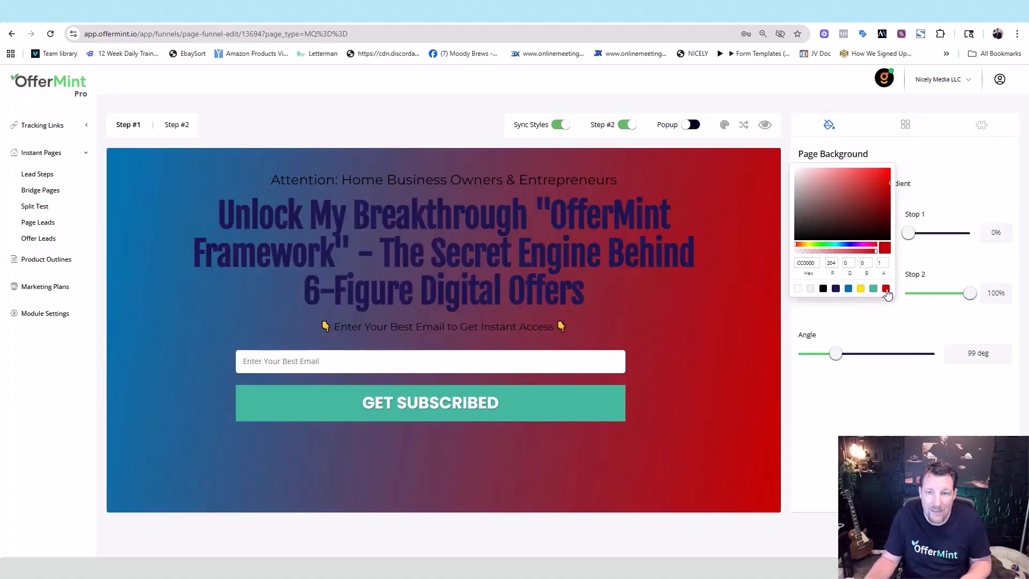
left_click(823, 290)
left_click(856, 396)
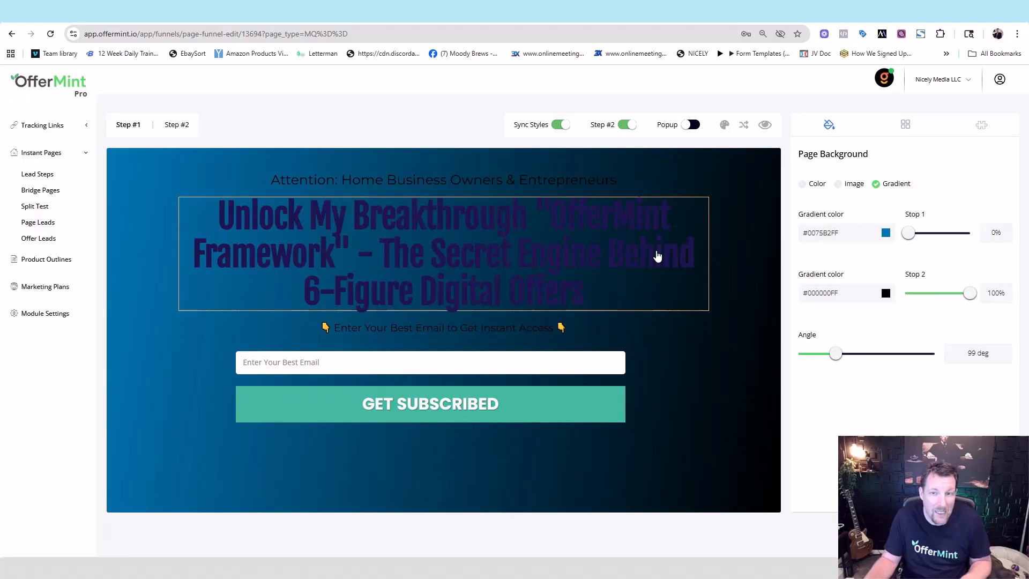
Step: Make the main headline and the Attention pre-headline text white
triple_click(658, 257)
left_click(1001, 361)
left_click(916, 357)
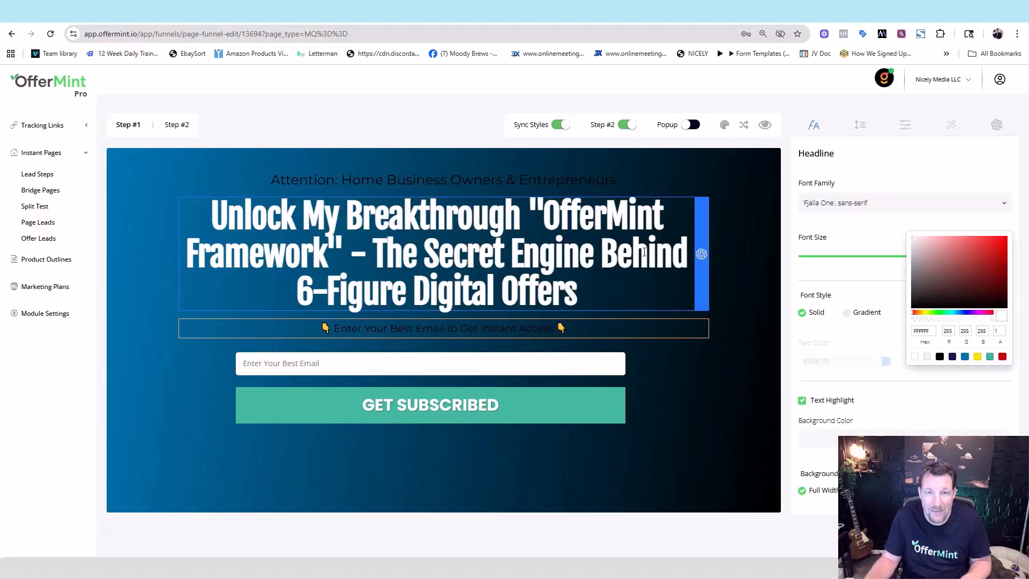
double_click(553, 180)
triple_click(553, 180)
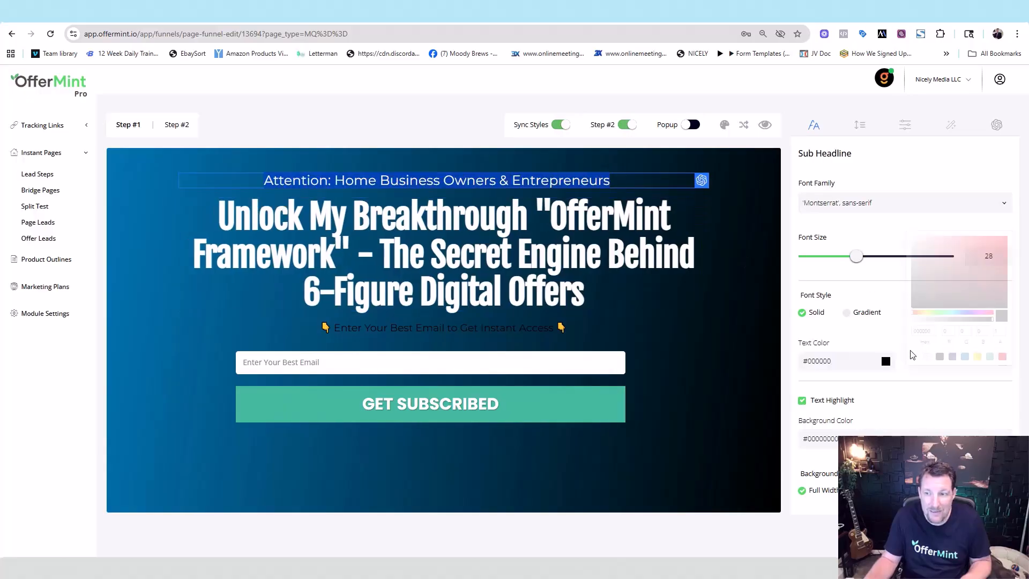
left_click(873, 346)
left_click(886, 361)
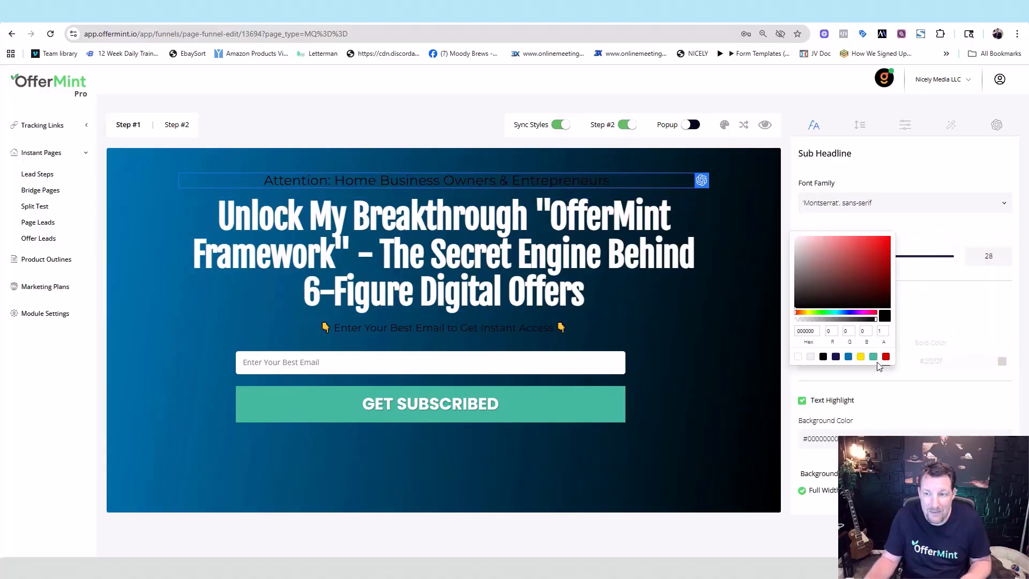
left_click(798, 357)
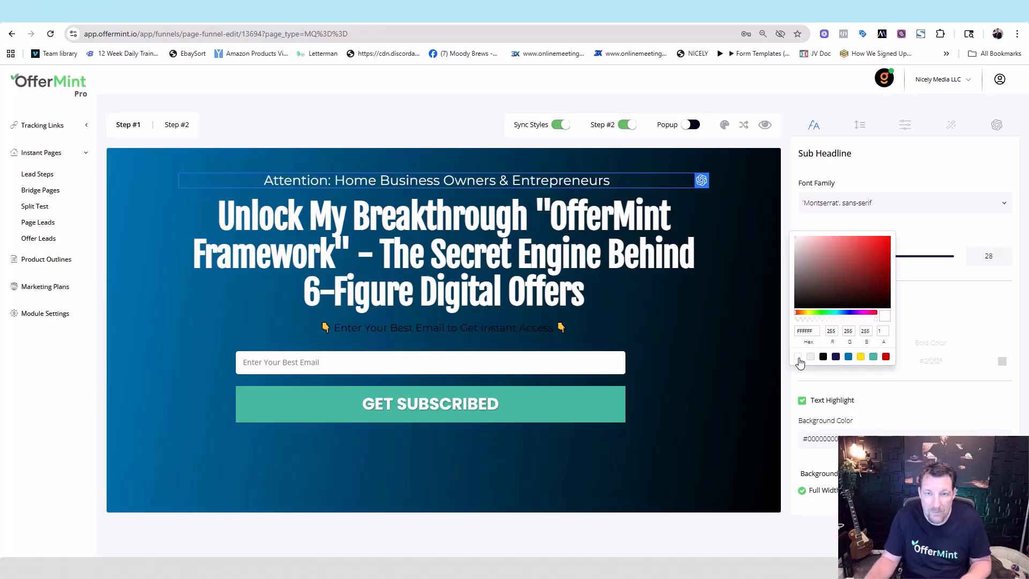
left_click(677, 362)
Step: Make the Enter Your Best Email call-to-action line white
left_click(535, 331)
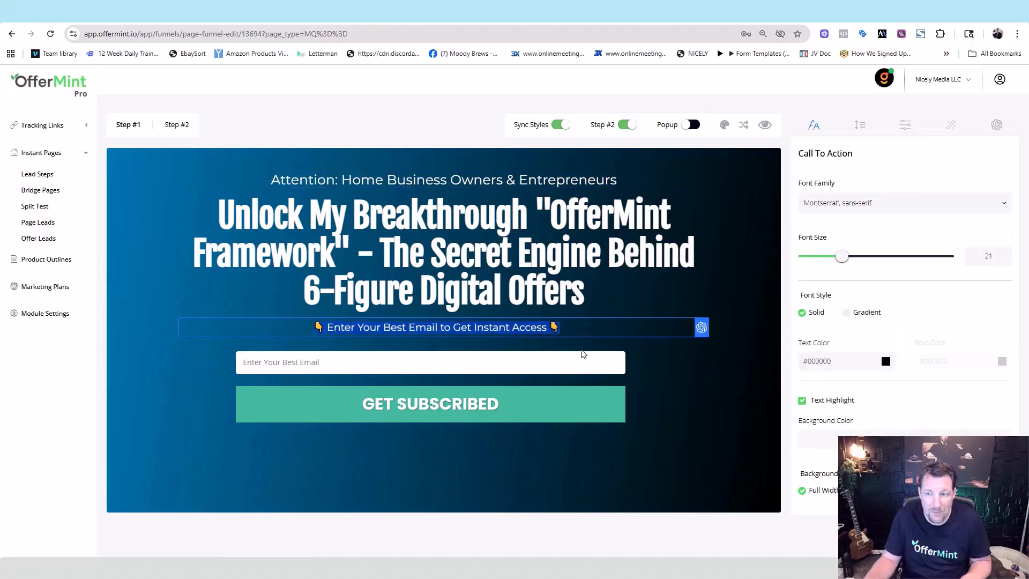
left_click(886, 361)
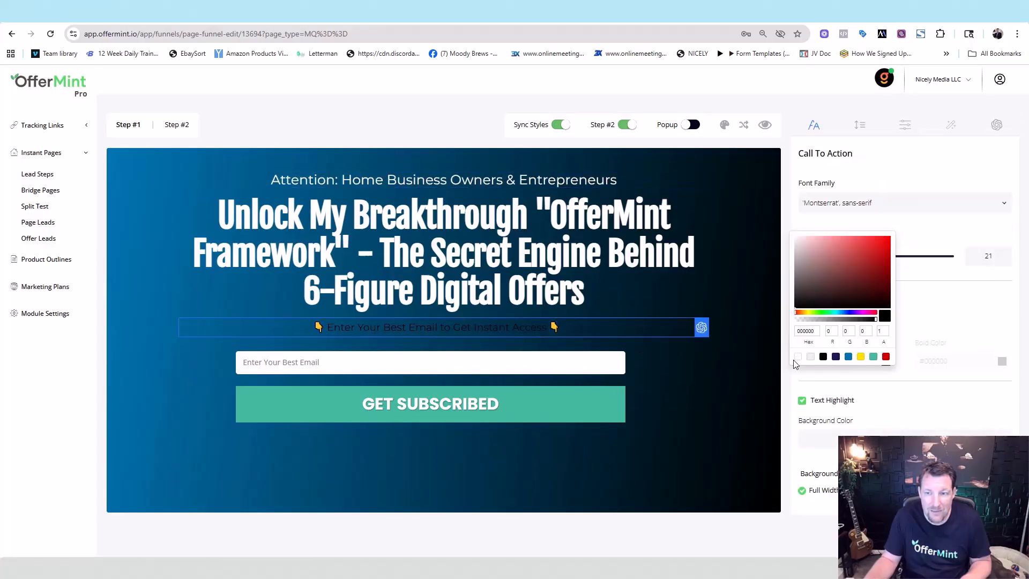
left_click(798, 357)
left_click(732, 380)
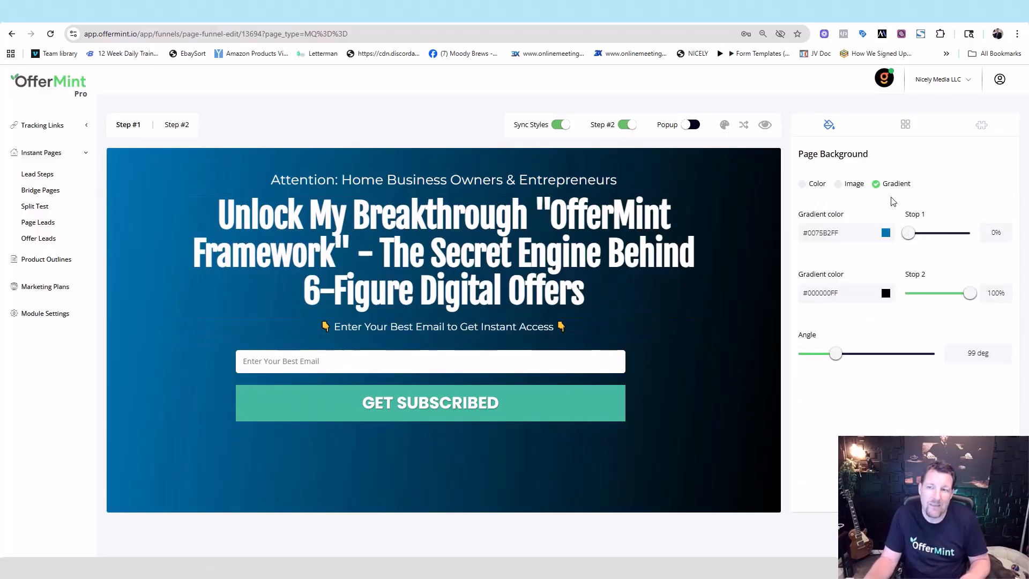
Step: Set the page background to the uploaded photo of a blue building with palm trees
left_click(802, 184)
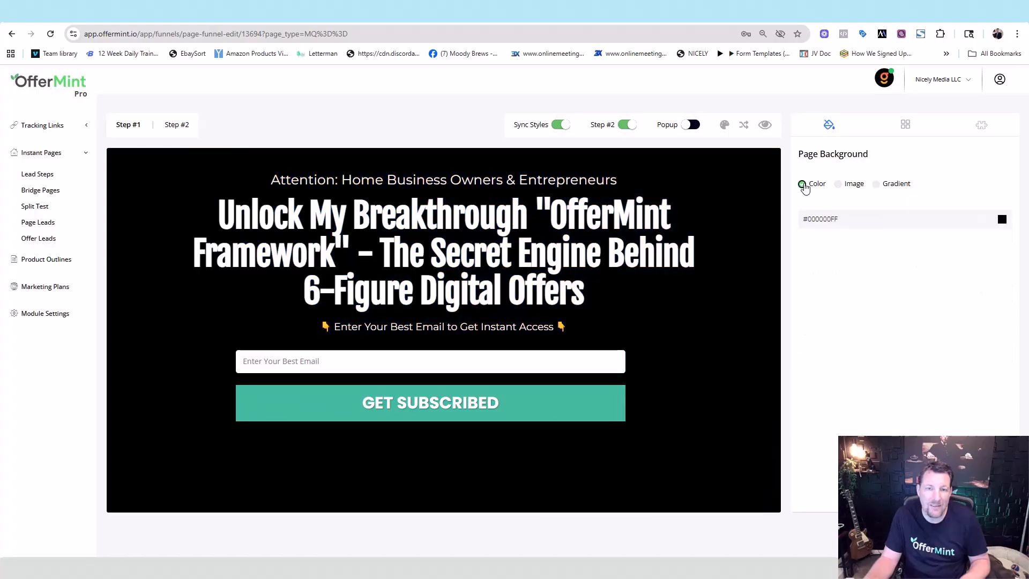
left_click(837, 184)
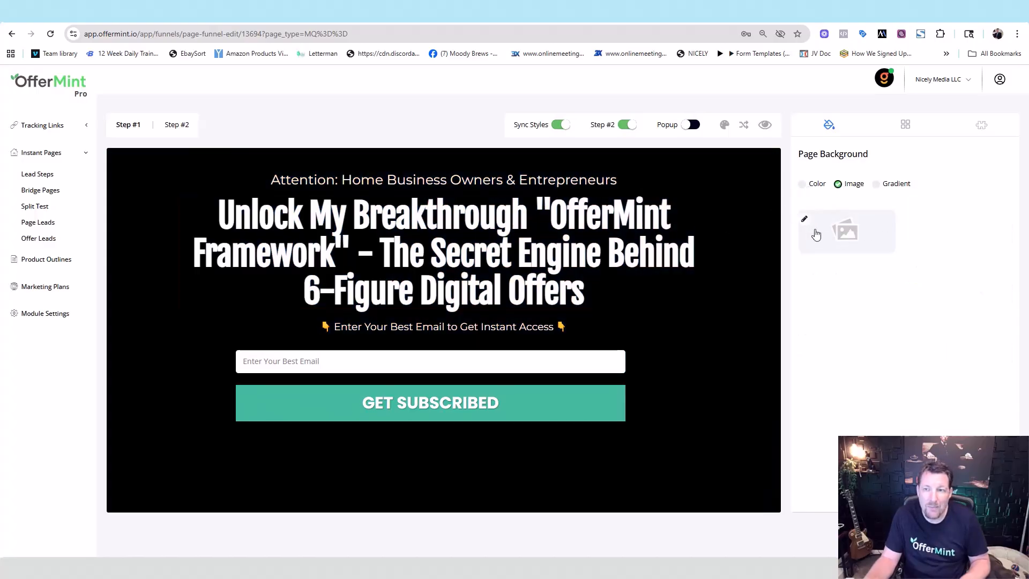
left_click(806, 219)
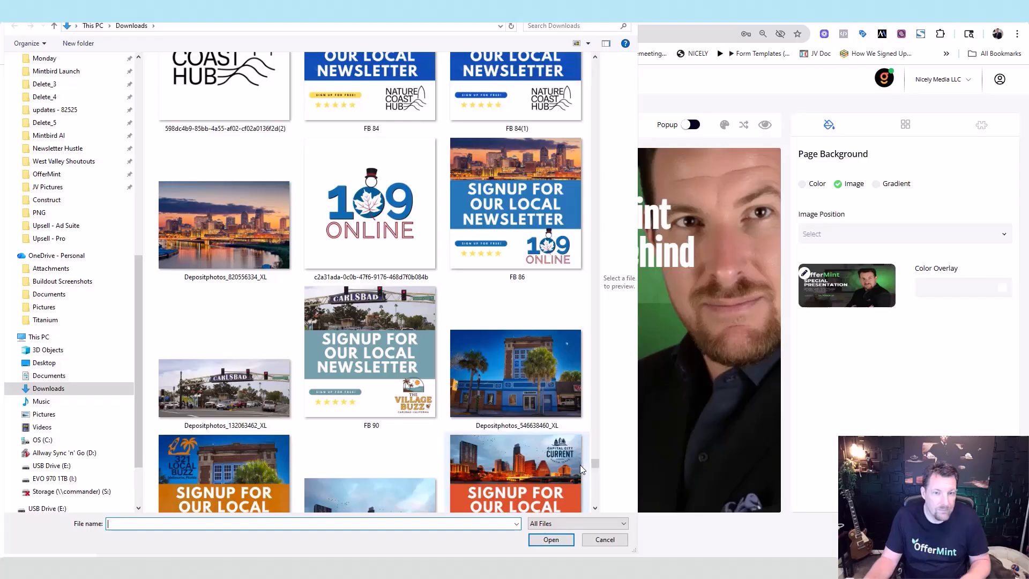
double_click(514, 388)
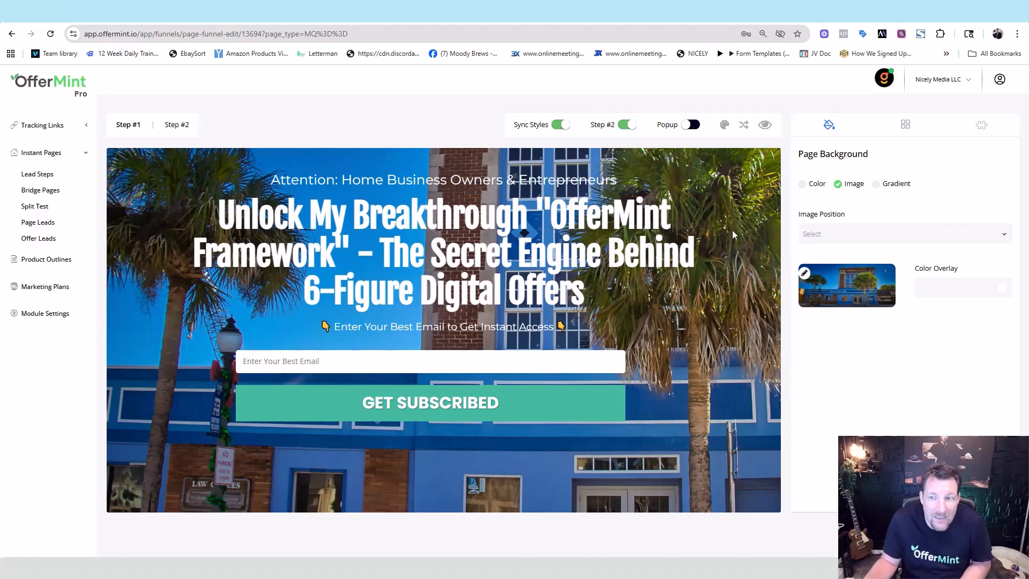
Step: Tint the building photo background with a dark blue #3D6A81 colour overlay
left_click(1001, 289)
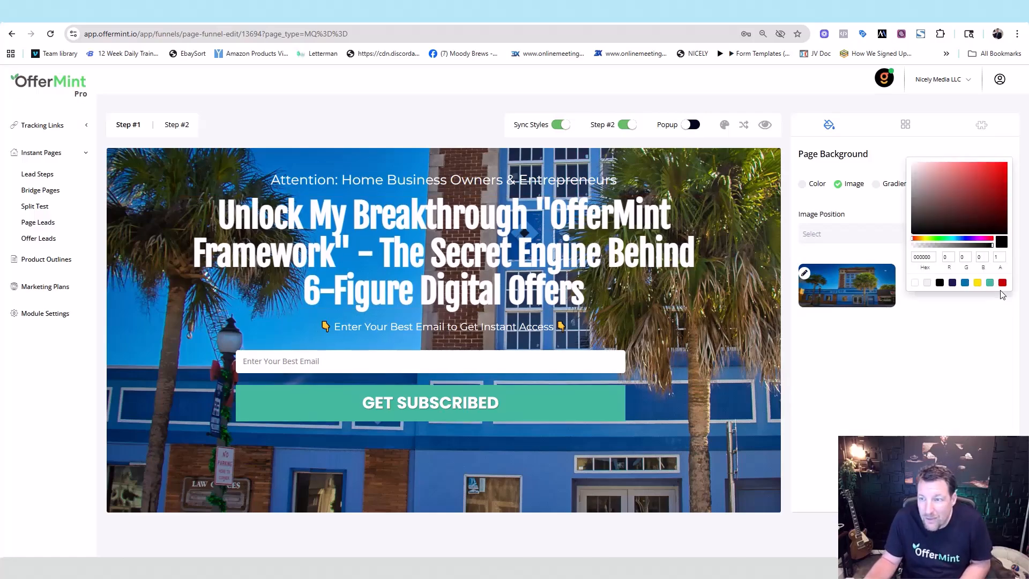
left_click(951, 284)
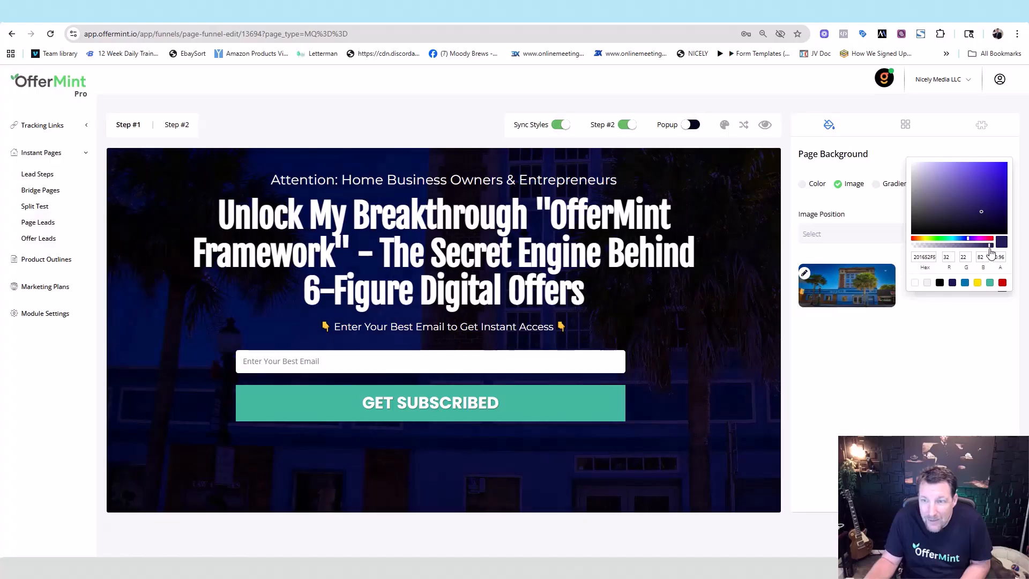
left_click_drag(974, 224, 963, 202)
left_click(953, 284)
left_click(964, 284)
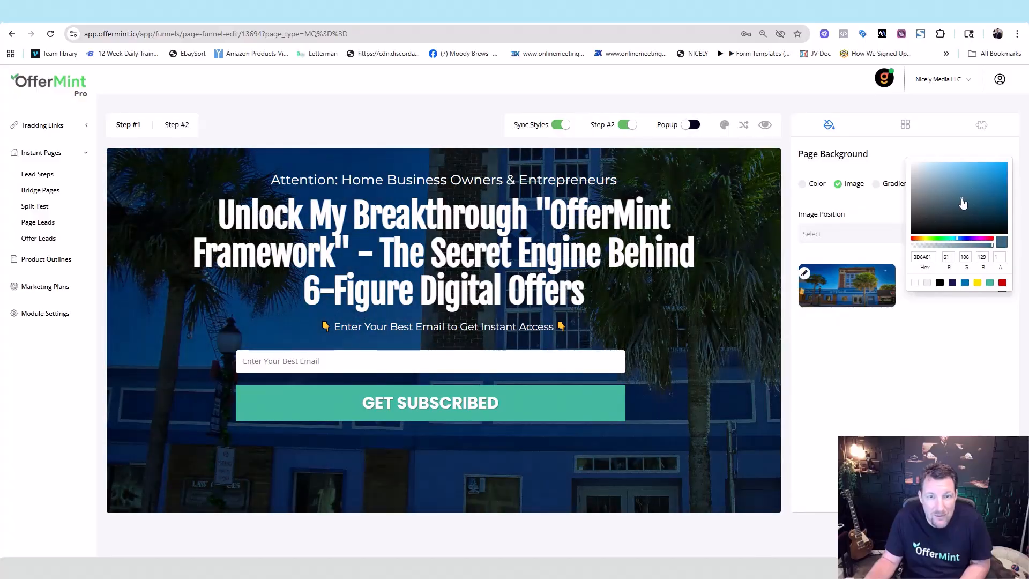
left_click(933, 430)
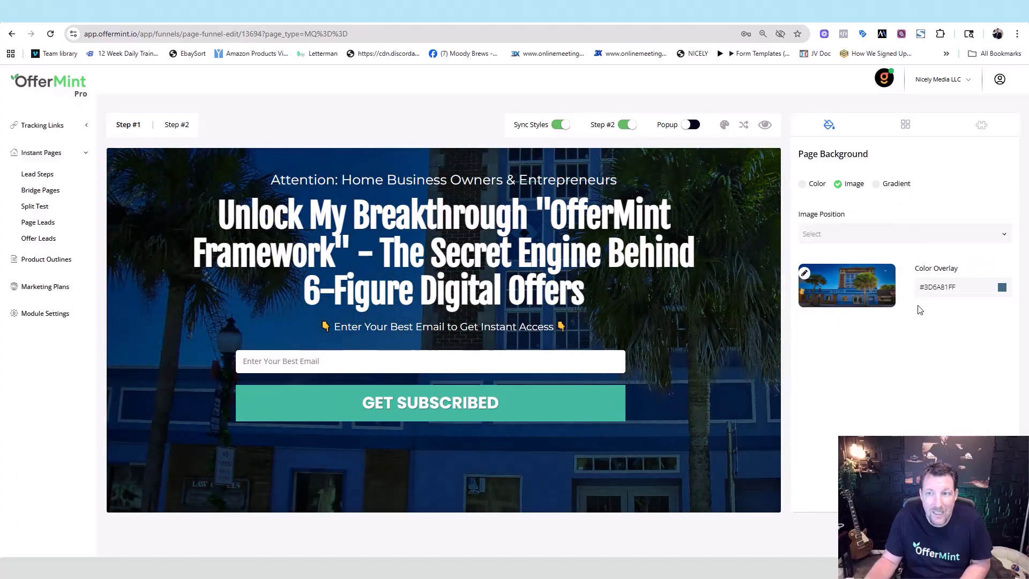
Step: Keep the photo background and shuffle the template into a boxed black content layout
left_click(802, 183)
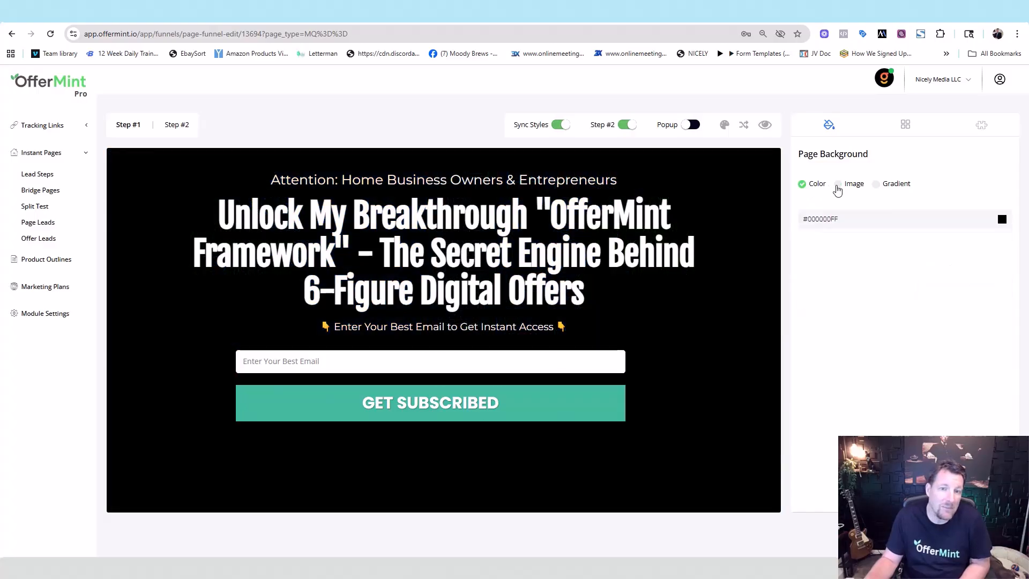
left_click(837, 188)
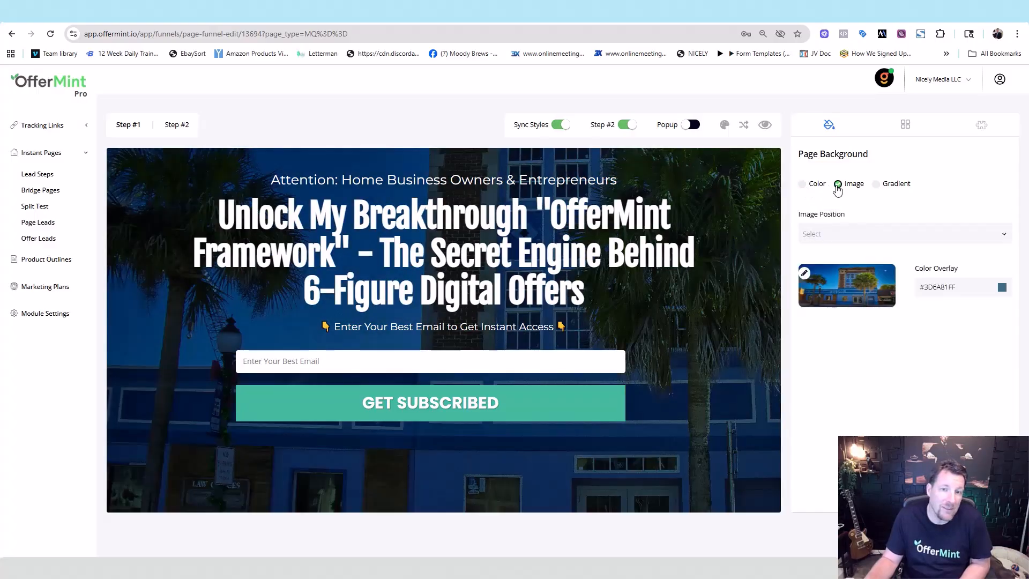
left_click(878, 187)
left_click(845, 187)
left_click(812, 186)
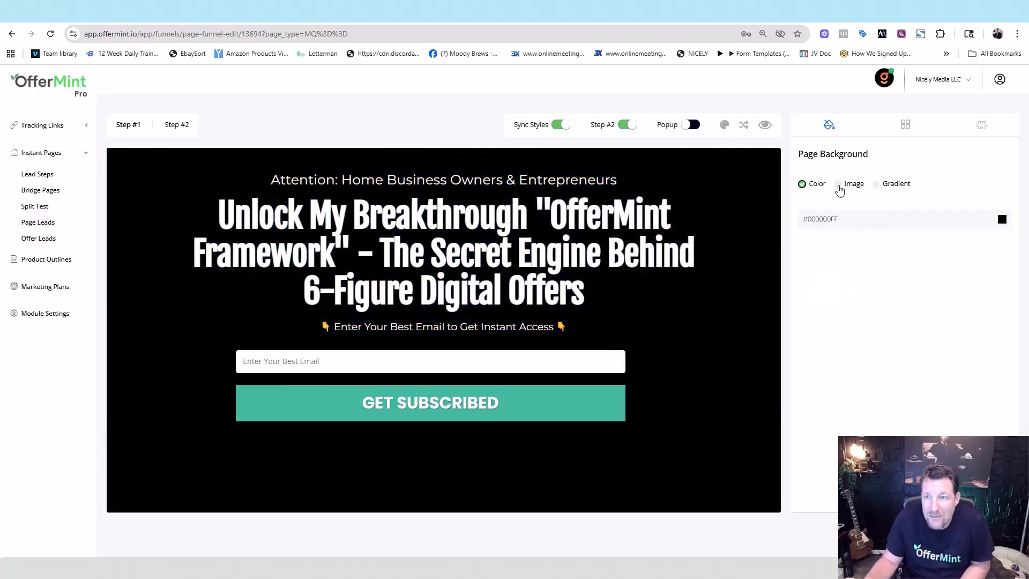
left_click(839, 188)
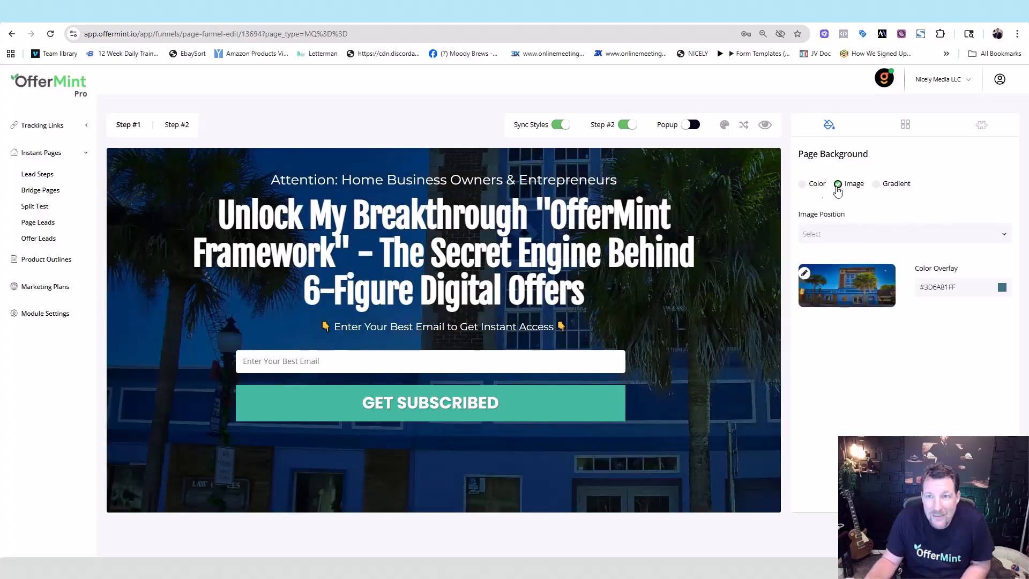
left_click(743, 126)
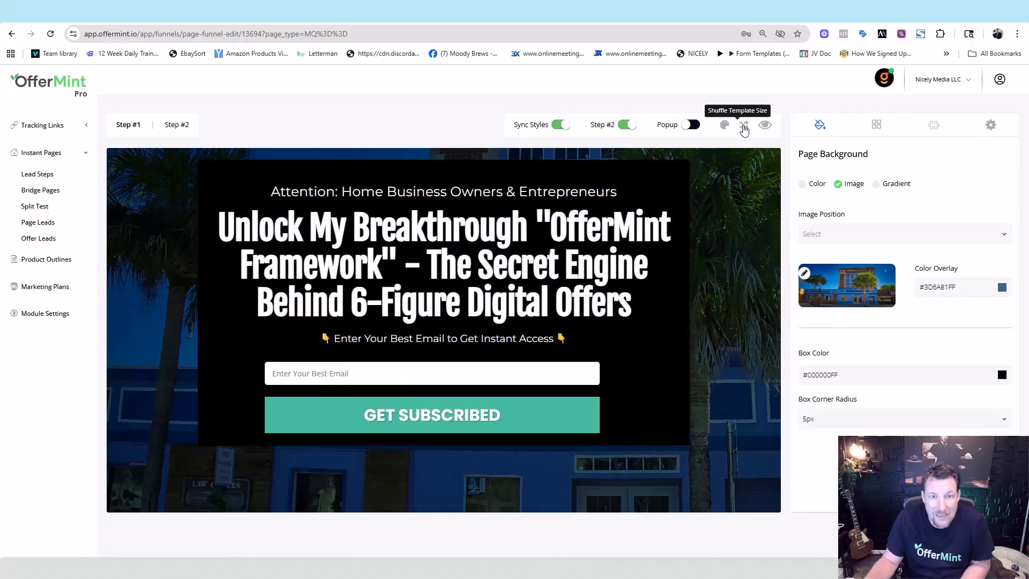
Step: Cycle through template layouts until settling on the black content box layout
left_click(744, 127)
left_click(744, 127)
left_click(743, 127)
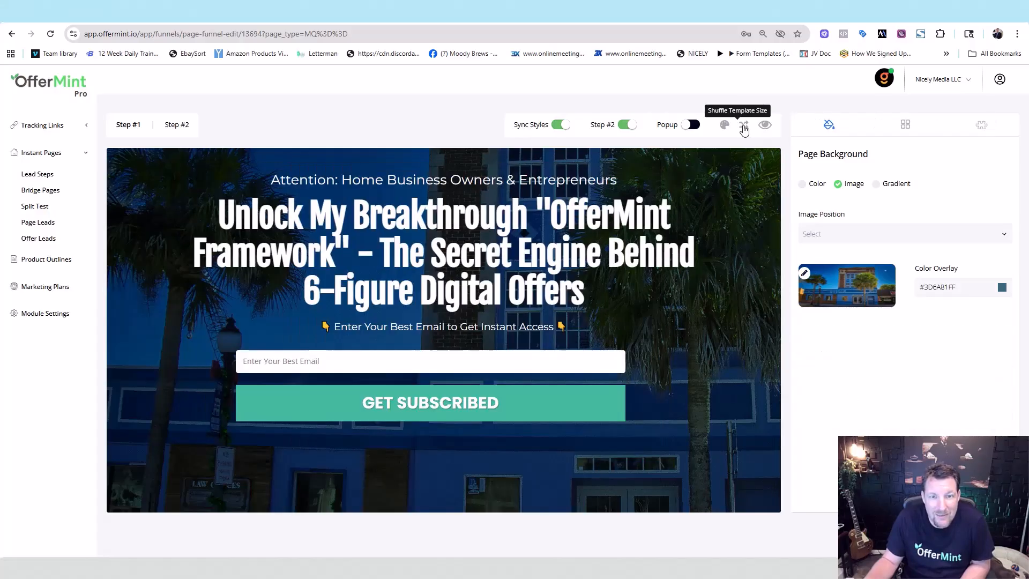
left_click(744, 127)
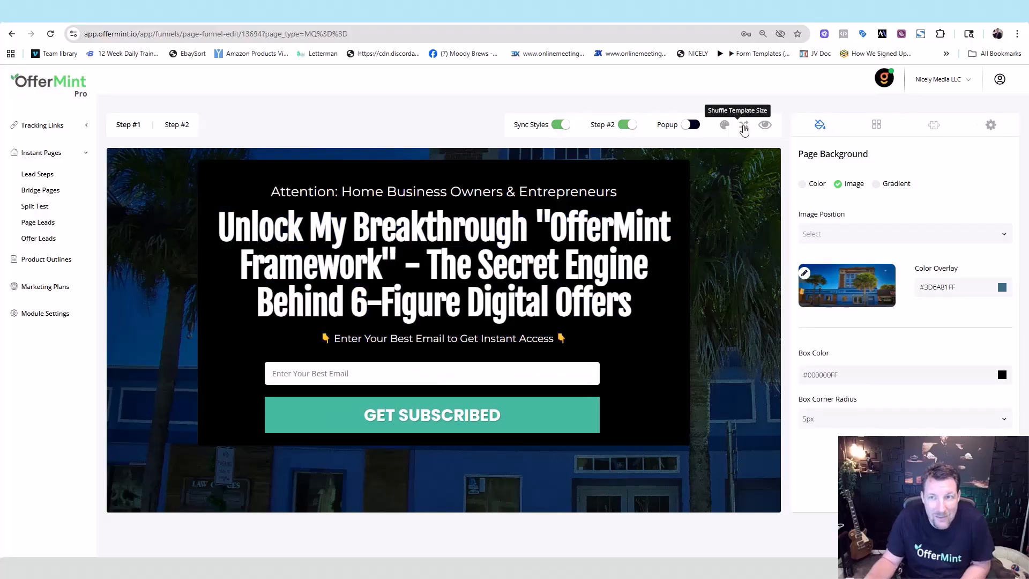
left_click(743, 127)
left_click(743, 127)
left_click(744, 127)
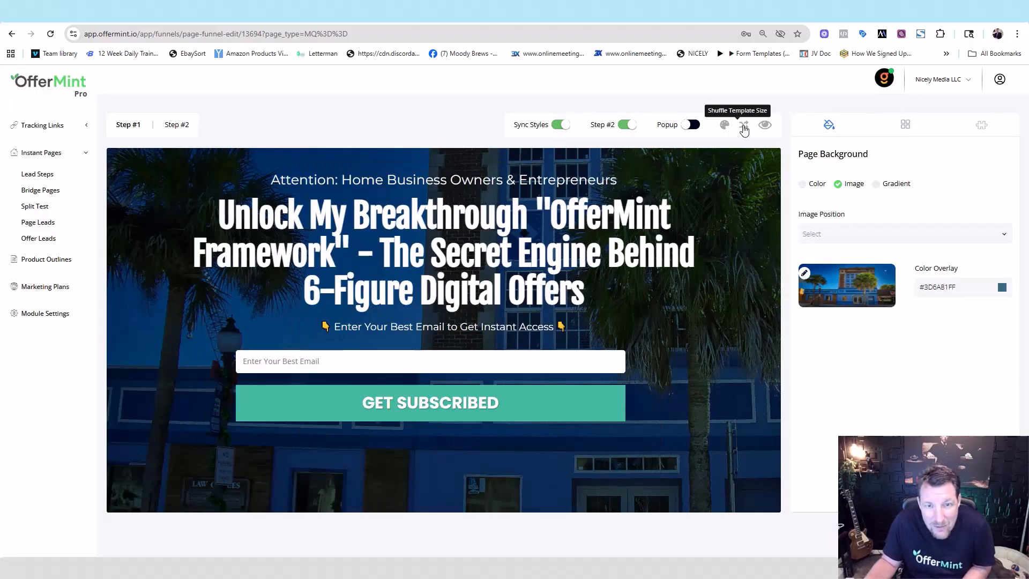
left_click(743, 127)
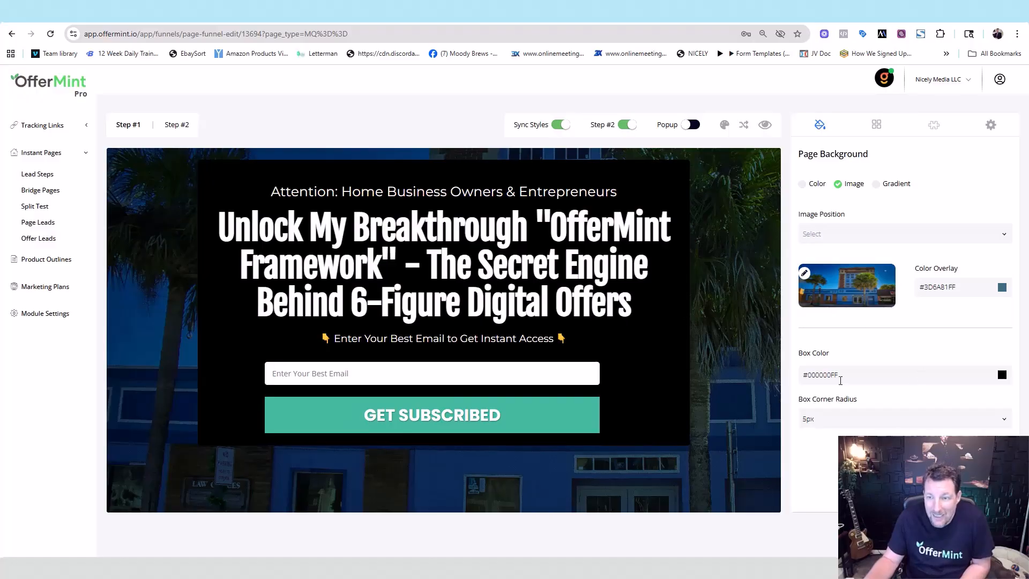
Step: Round the content box corners to 25px and lower its black fill alpha to about 0.58
left_click(1004, 418)
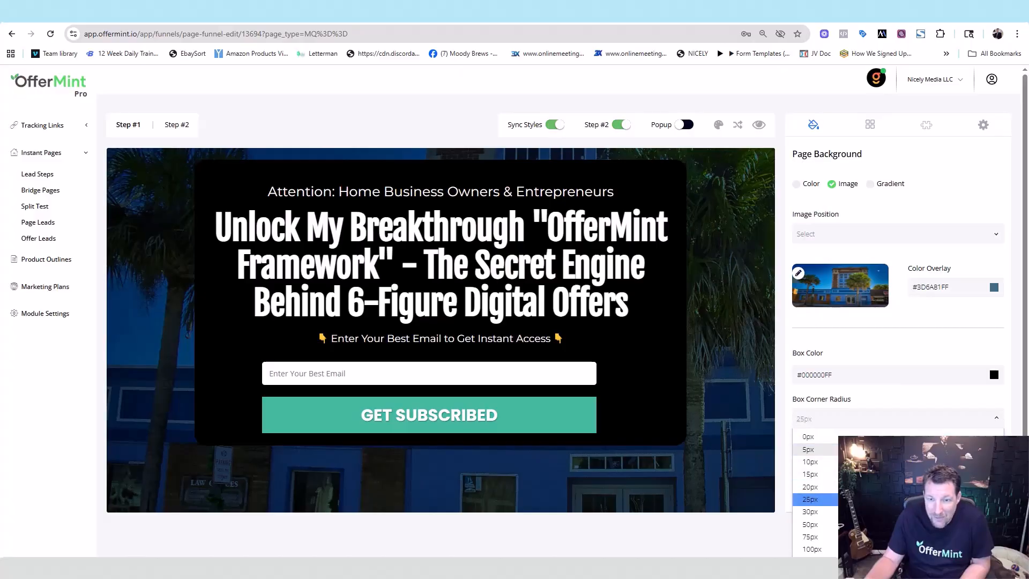
left_click(809, 498)
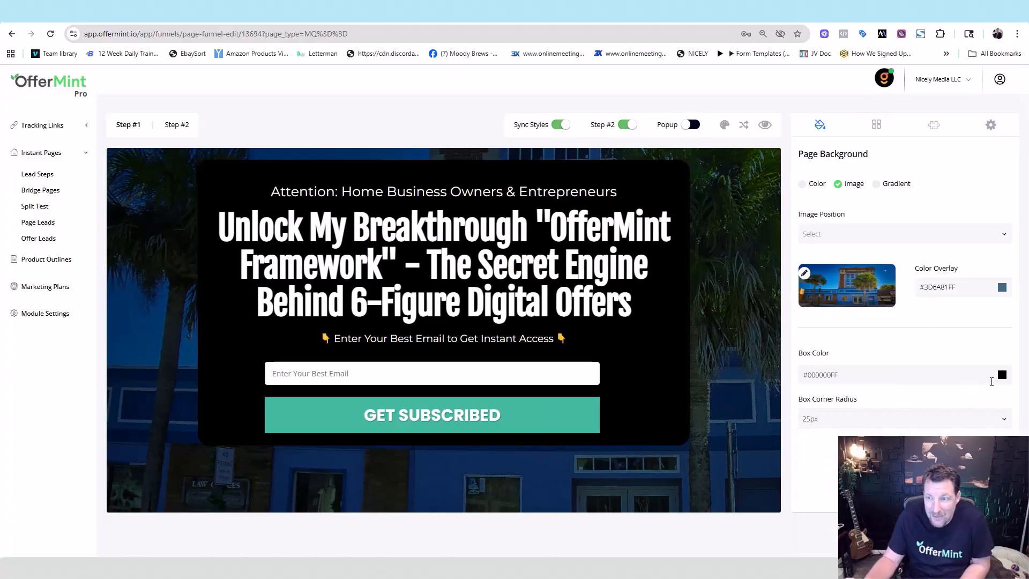
left_click(1001, 375)
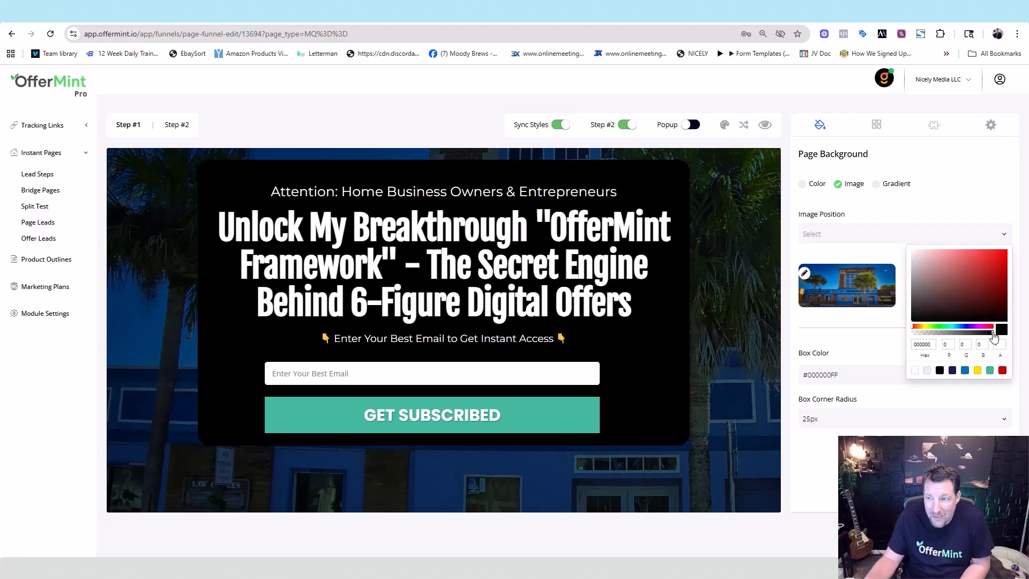
left_click_drag(993, 337, 960, 339)
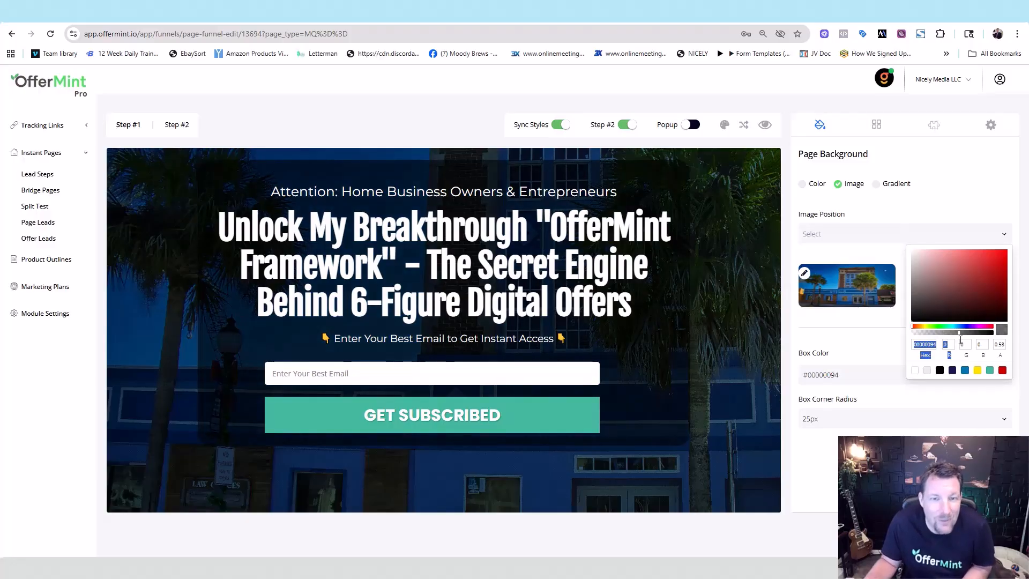
left_click(766, 436)
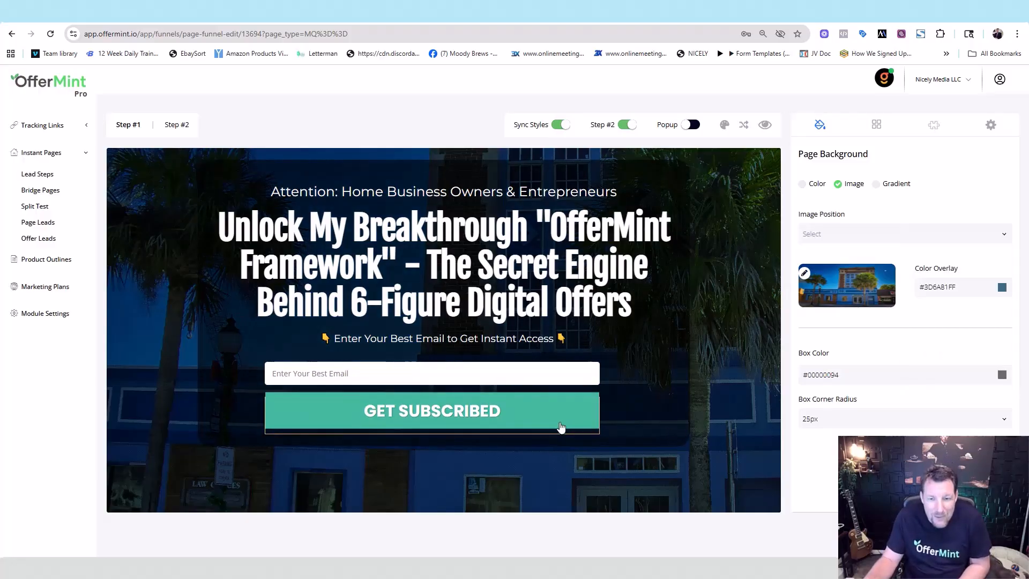
left_click(563, 426)
Step: Make the GET SUBSCRIBED button background the blue preset #0075B2
left_click(1001, 256)
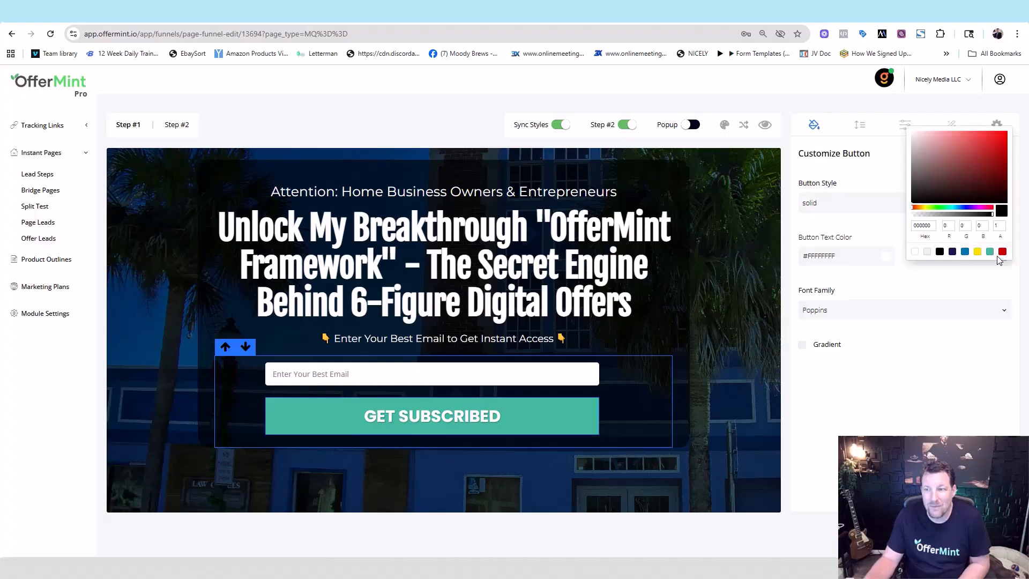
left_click(965, 251)
left_click(922, 425)
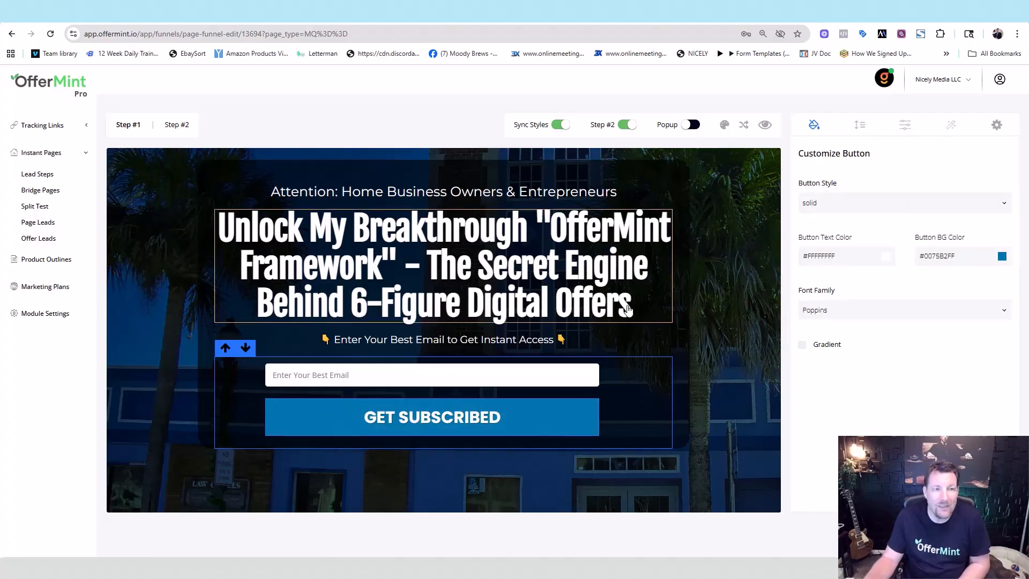
Step: Preview the Step #2 page, then return to Step #1 and check its page pattern settings
left_click(174, 131)
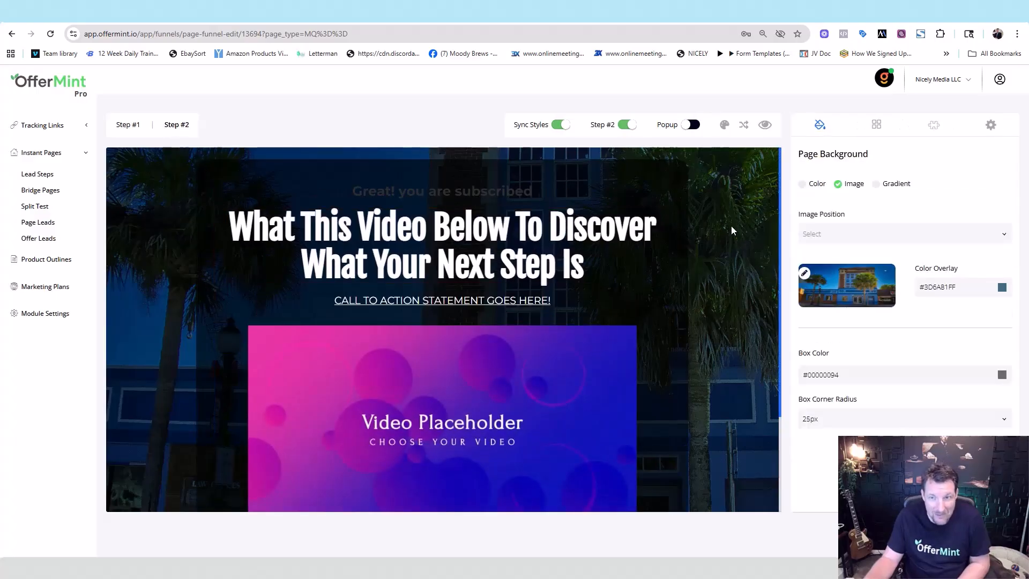
left_click(126, 129)
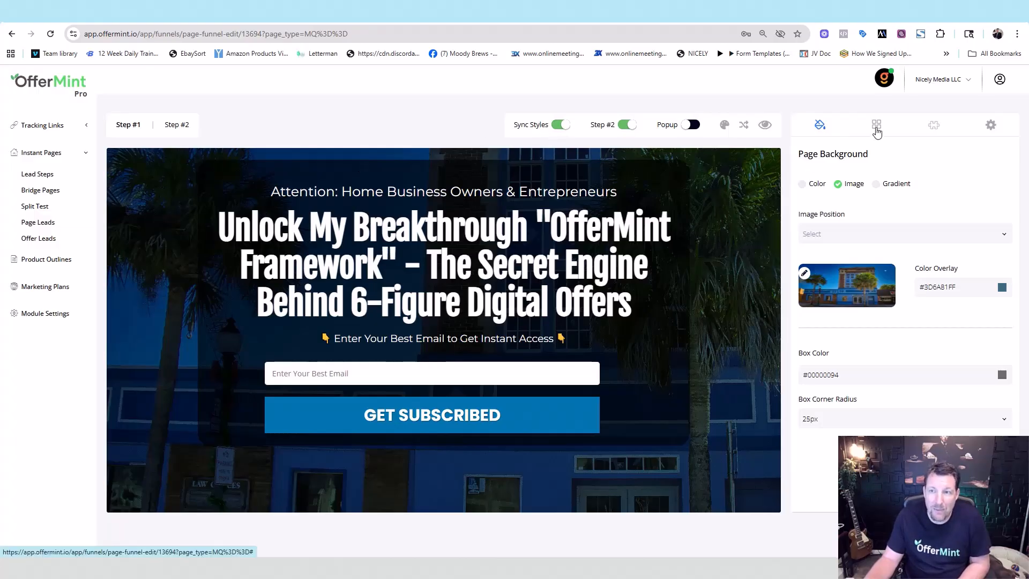
left_click(875, 130)
left_click(931, 128)
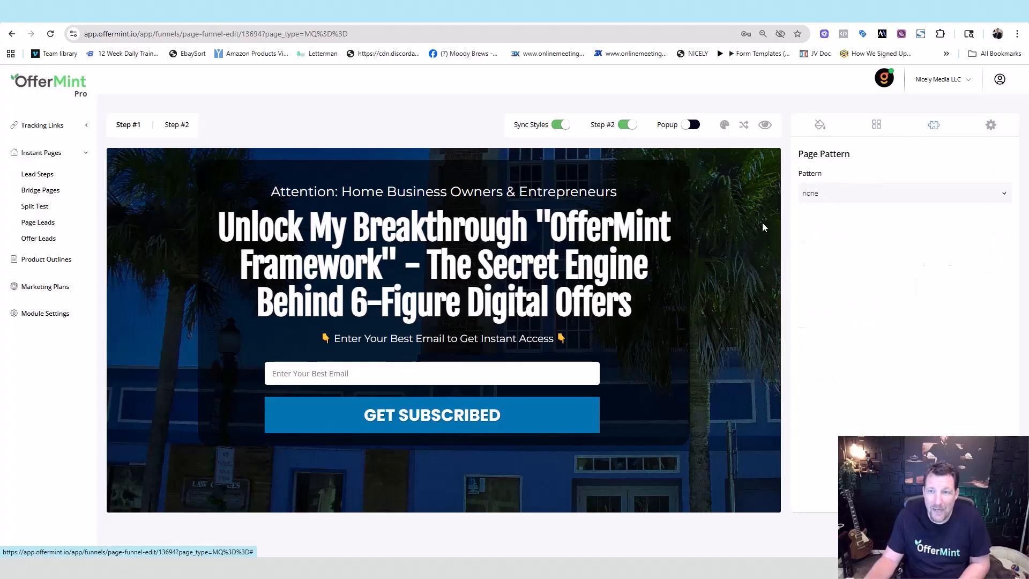
left_click(763, 223)
Step: Change the page background to a gradient from blue #0075B2 to teal #42B99F
left_click(802, 184)
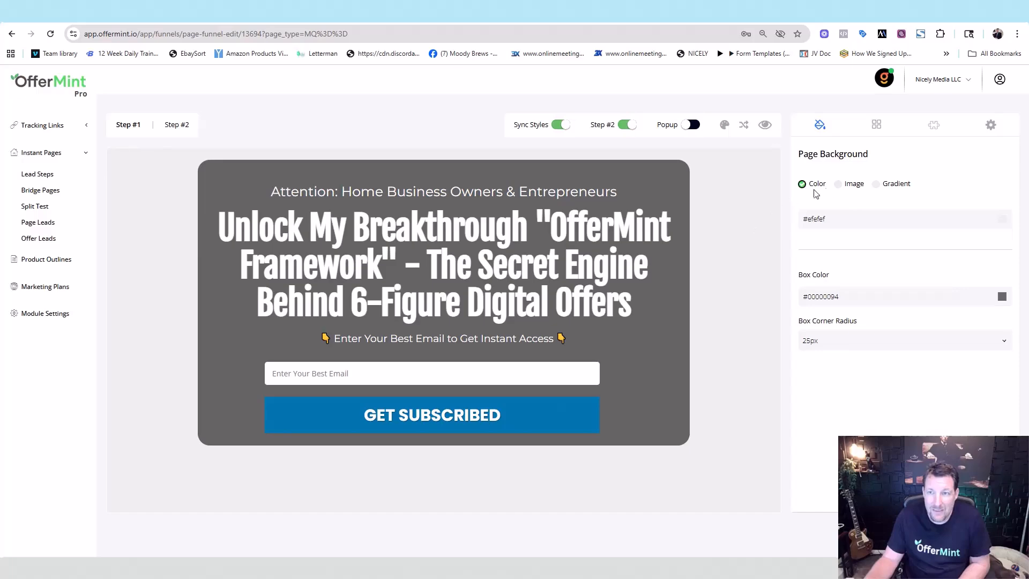
left_click(837, 185)
left_click(875, 184)
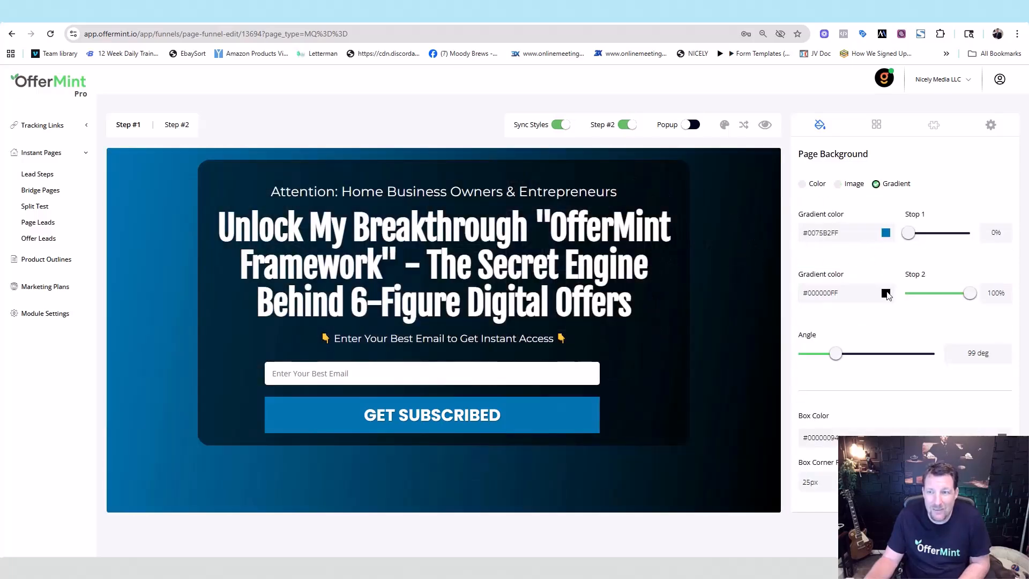
left_click(885, 293)
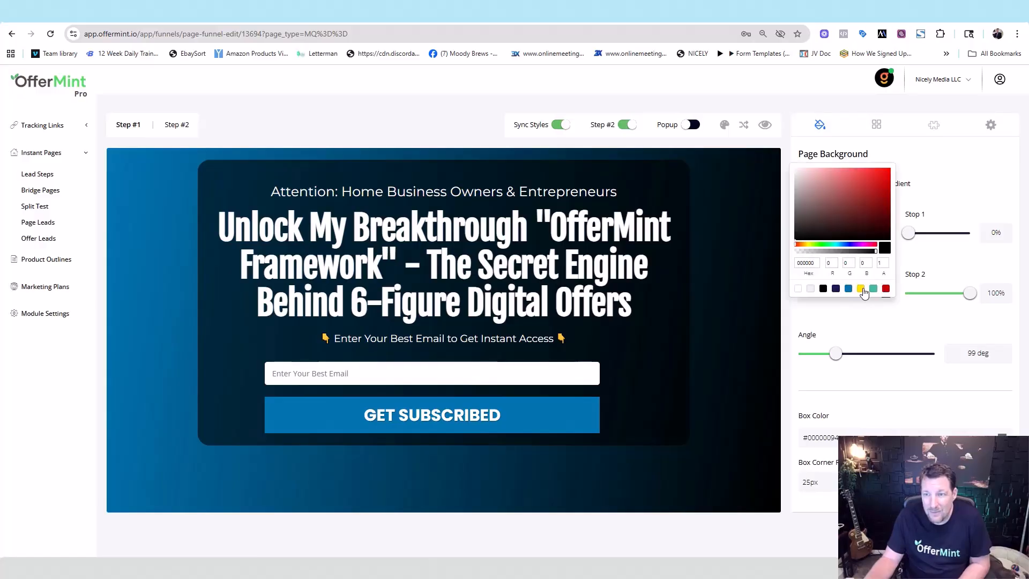
left_click(873, 290)
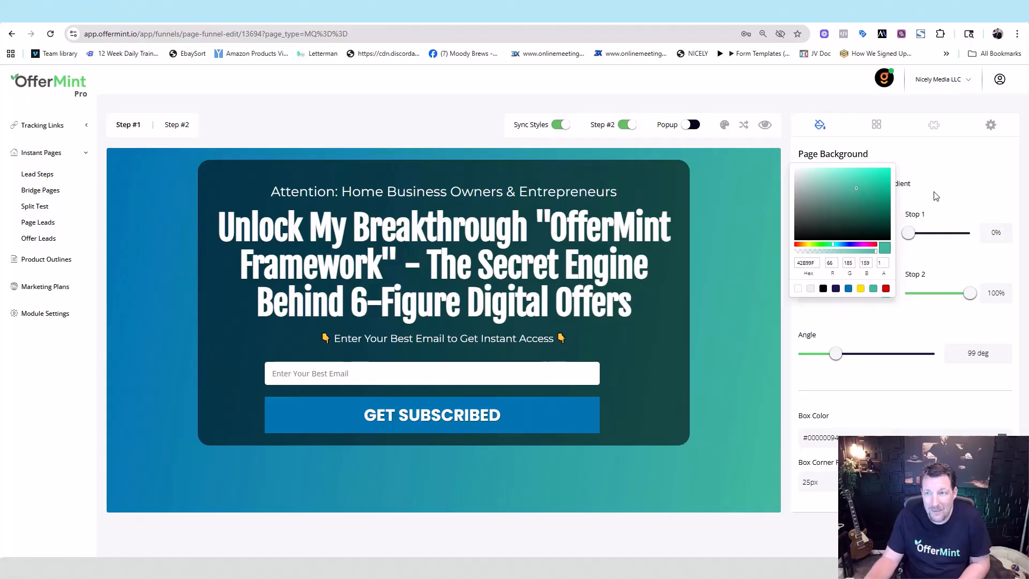
left_click(949, 185)
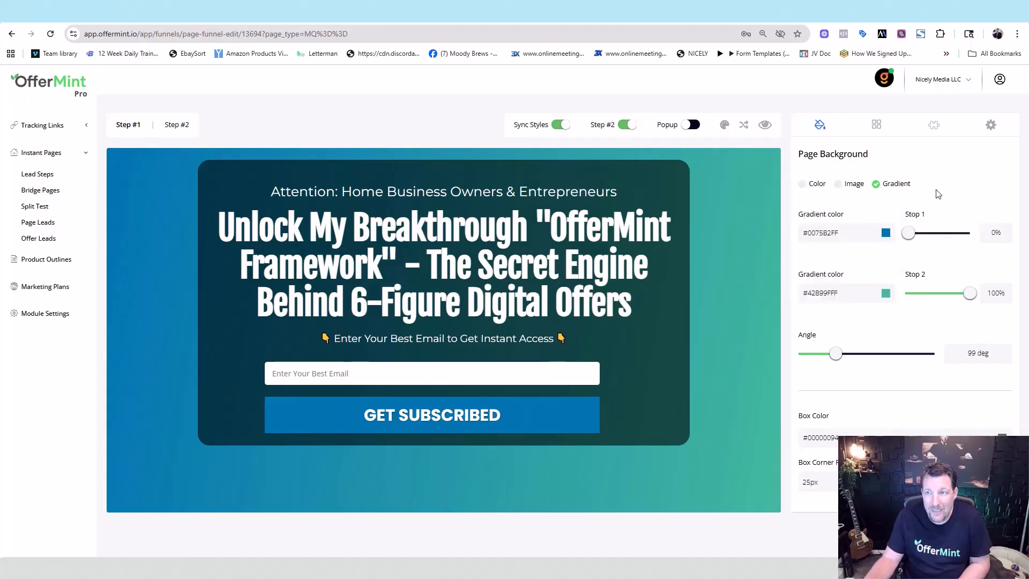
Step: Apply a white Bricks pattern over the page background
left_click(932, 125)
left_click(900, 193)
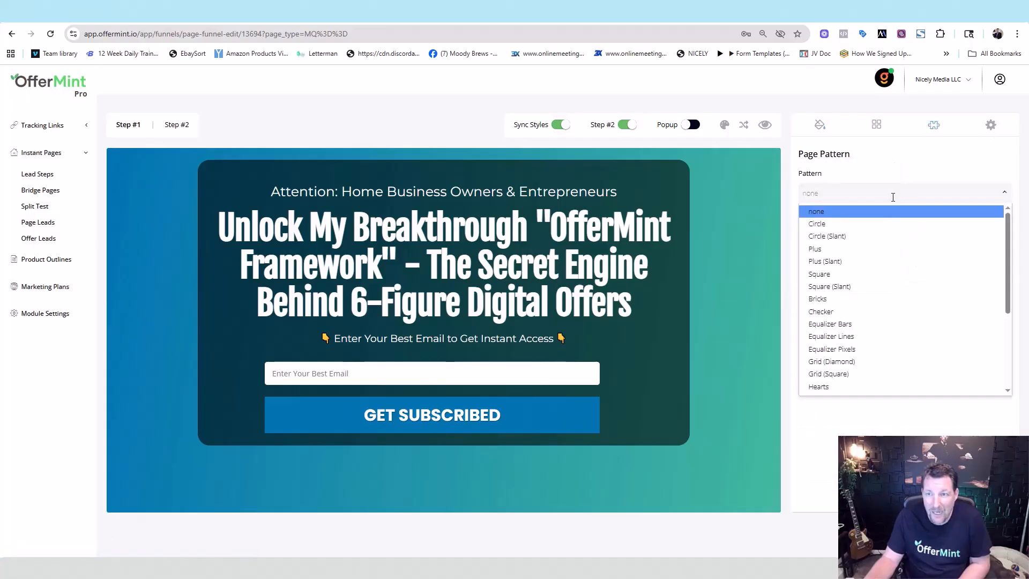
left_click(868, 299)
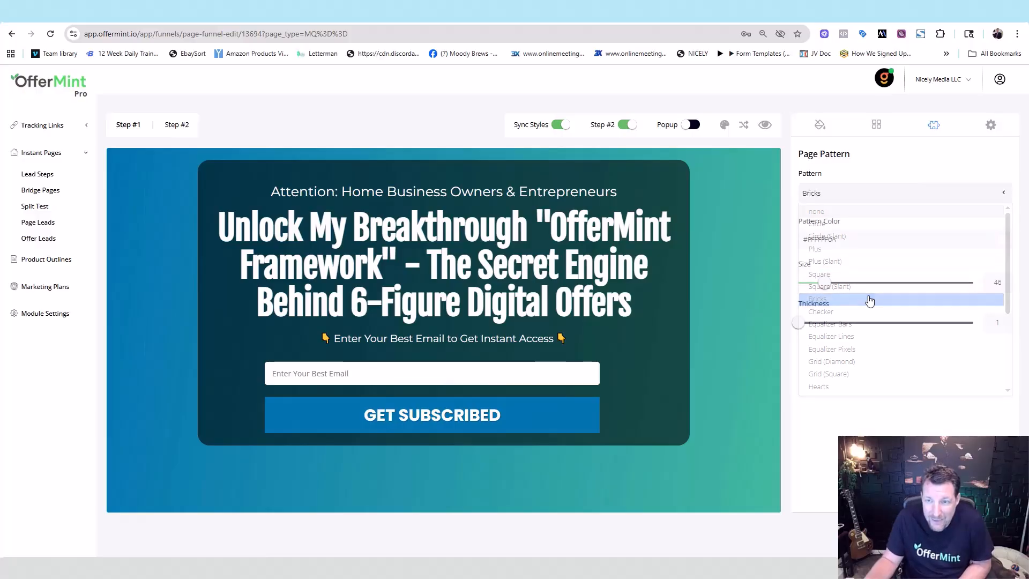
left_click(1001, 240)
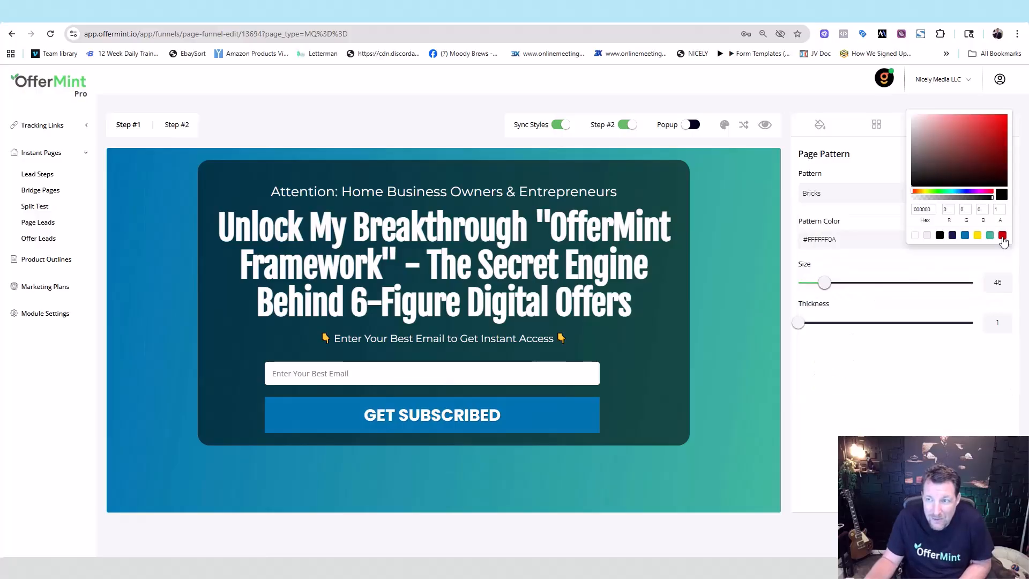
left_click(916, 237)
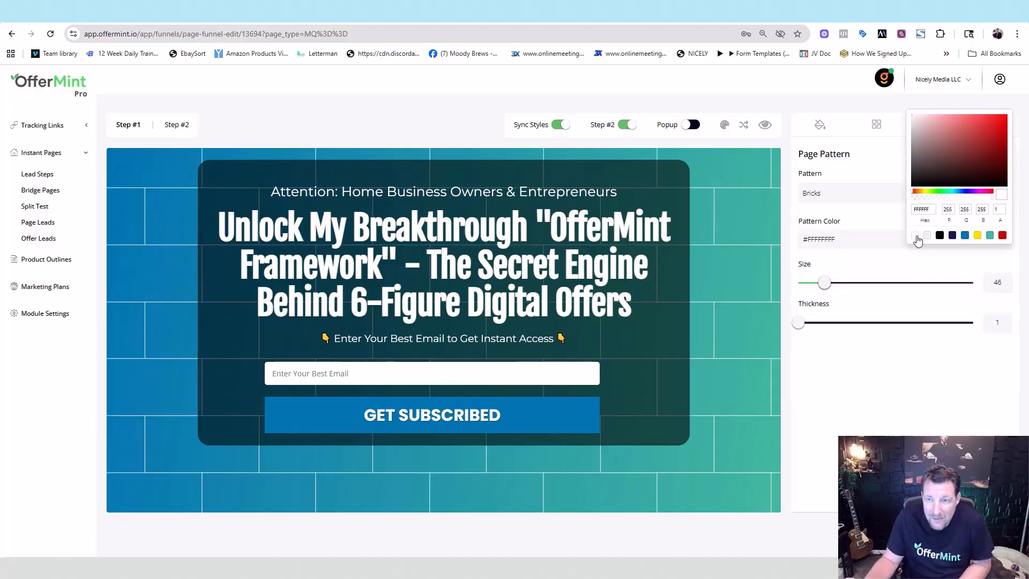
left_click(902, 395)
Step: Fade the bricks to about 0.29 alpha at size 49, then open the Step #2 page
mouse_move(825, 283)
left_mouse_down()
mouse_move(898, 285)
mouse_move(803, 299)
mouse_move(810, 287)
left_mouse_up()
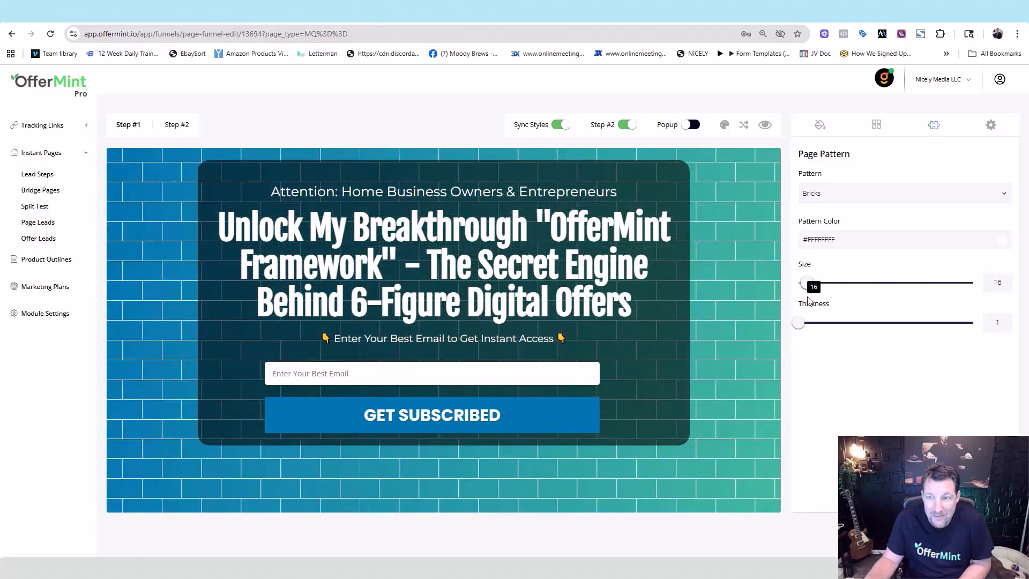
left_click(1000, 241)
left_click_drag(993, 199, 936, 209)
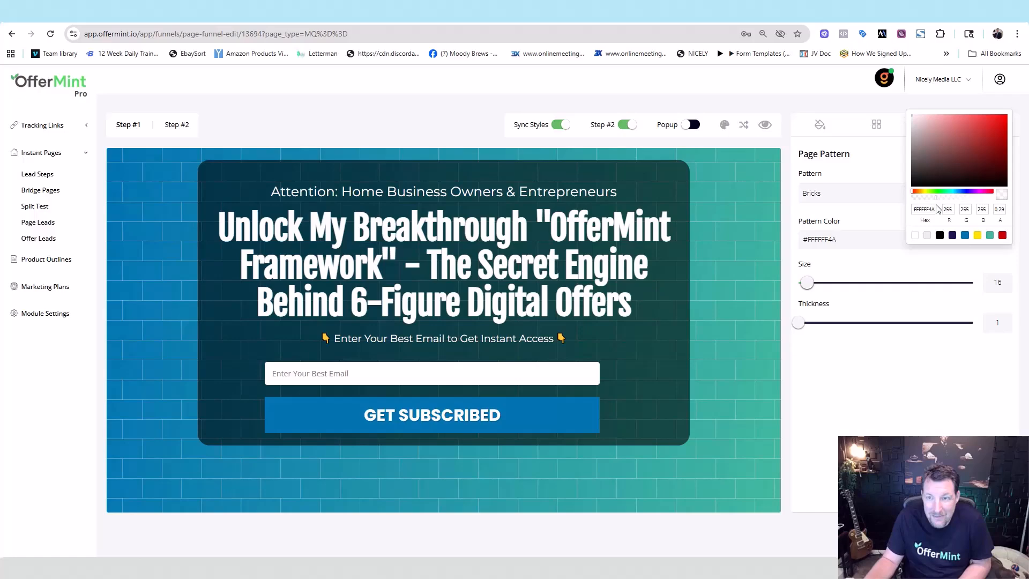
mouse_move(809, 282)
left_mouse_down()
mouse_move(842, 285)
mouse_move(826, 283)
left_mouse_up()
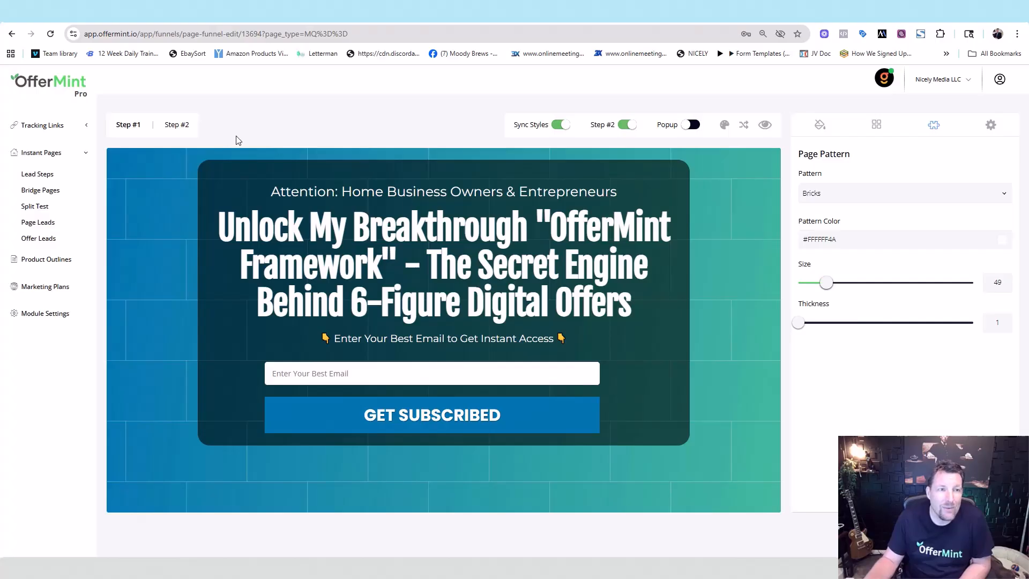
left_click(182, 127)
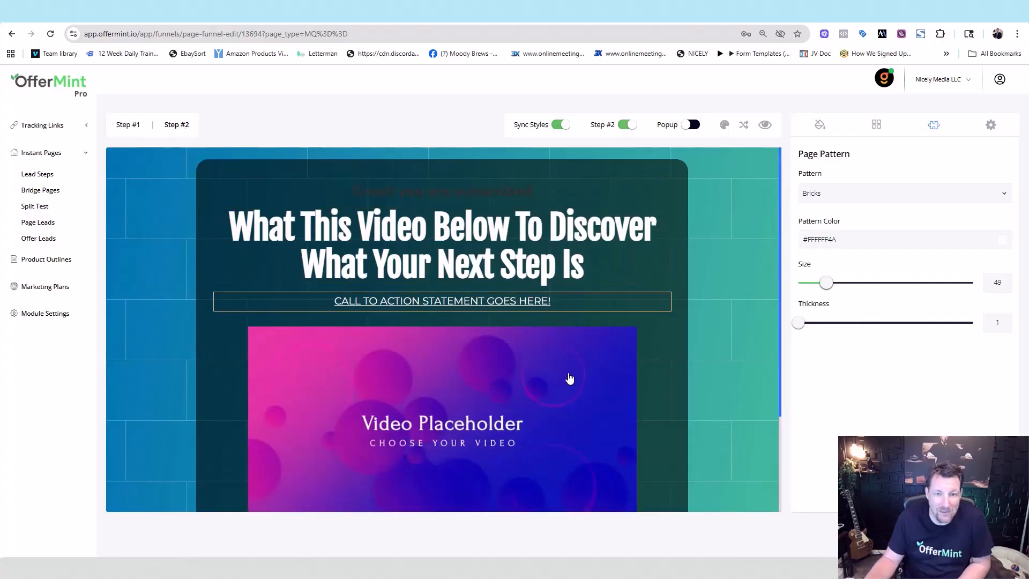
Step: Replace the Step #2 page's gradient background with the dark building photo
left_click(485, 191)
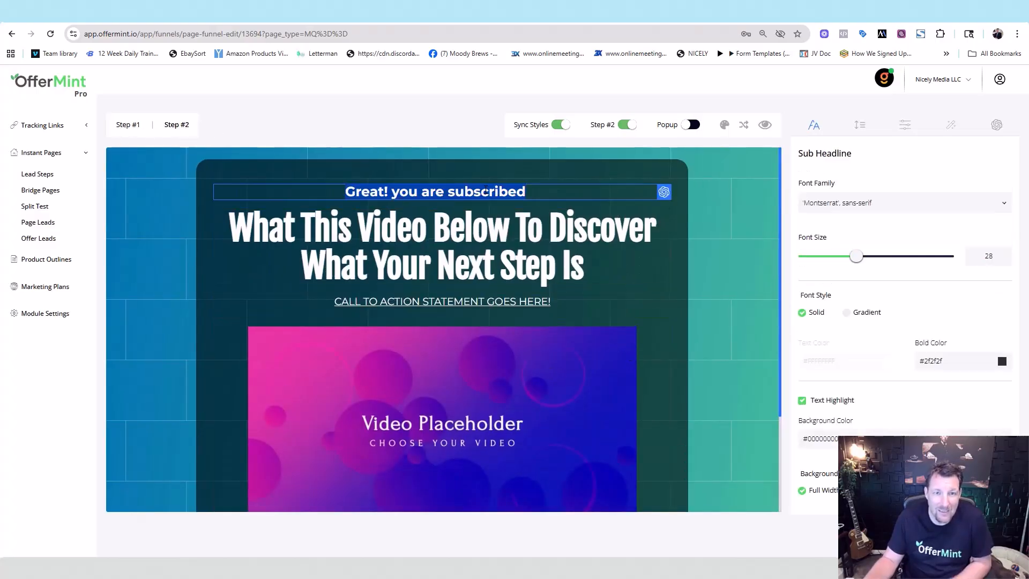
left_click(706, 205)
left_click(123, 126)
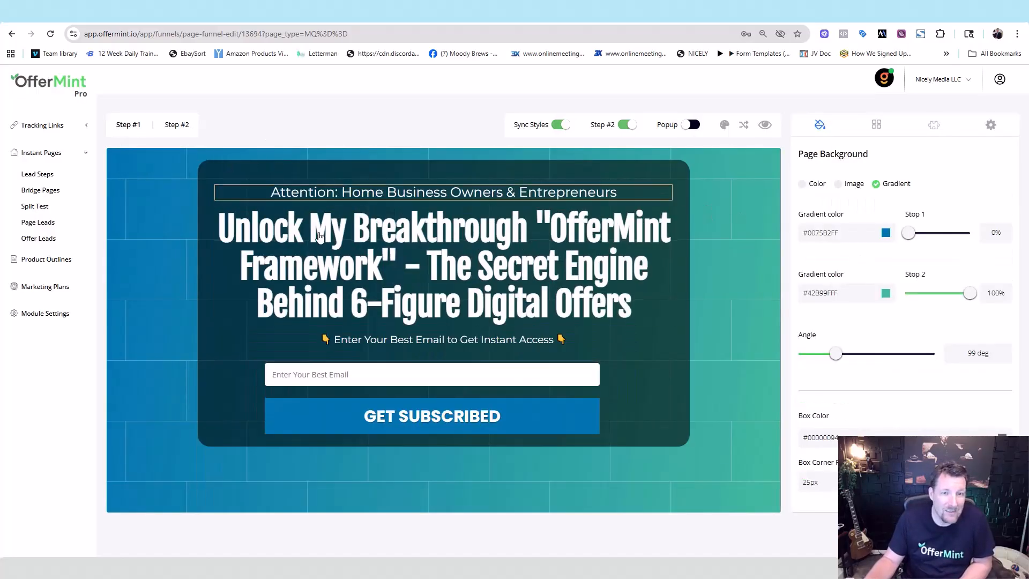
left_click(184, 129)
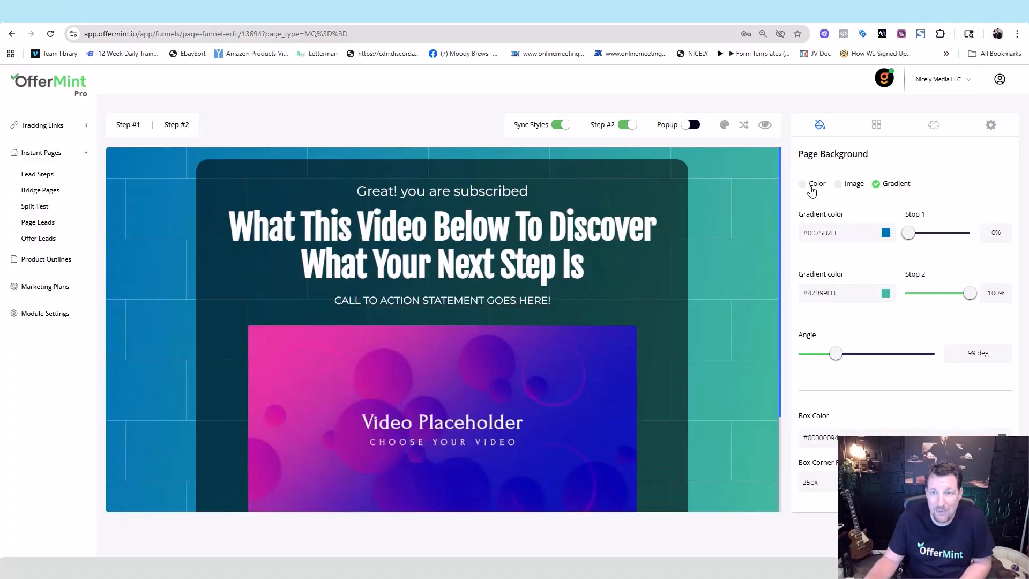
left_click(844, 185)
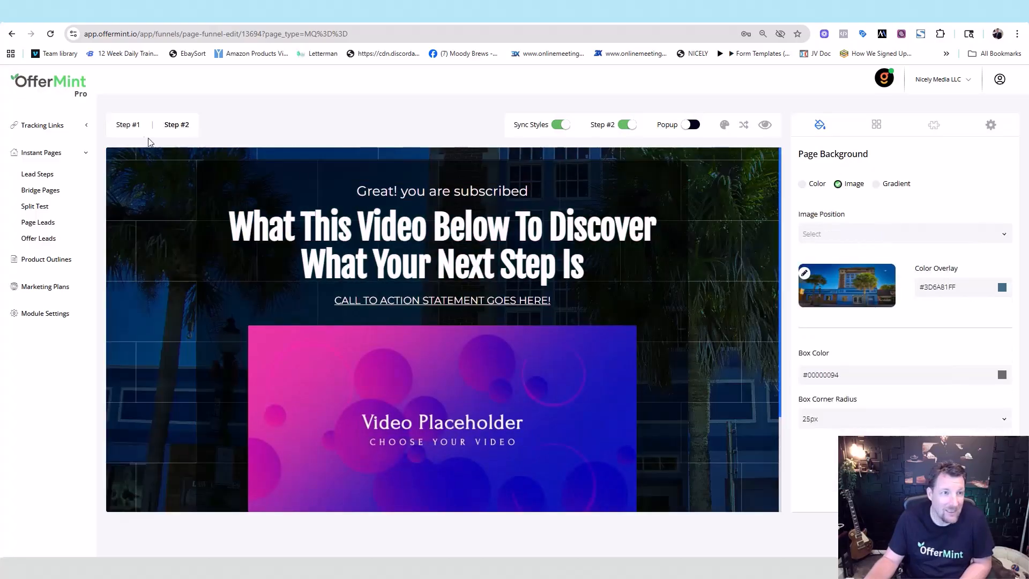
left_click(125, 127)
left_click(177, 127)
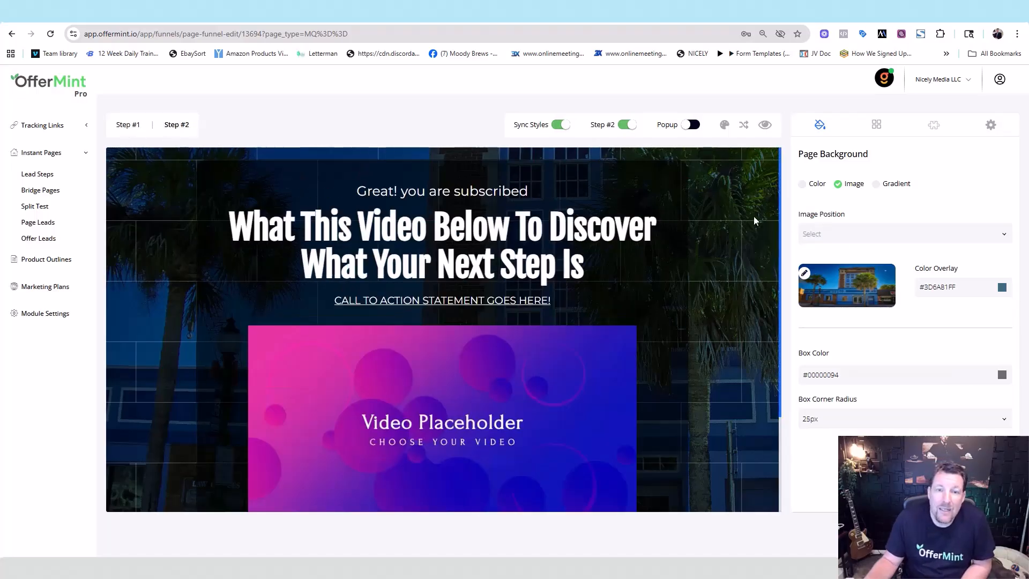
Step: Check the video block's type options unchanged, then review the page elements and background settings
scroll(782, 166, "down", 3)
scroll(781, 167, "up", 3)
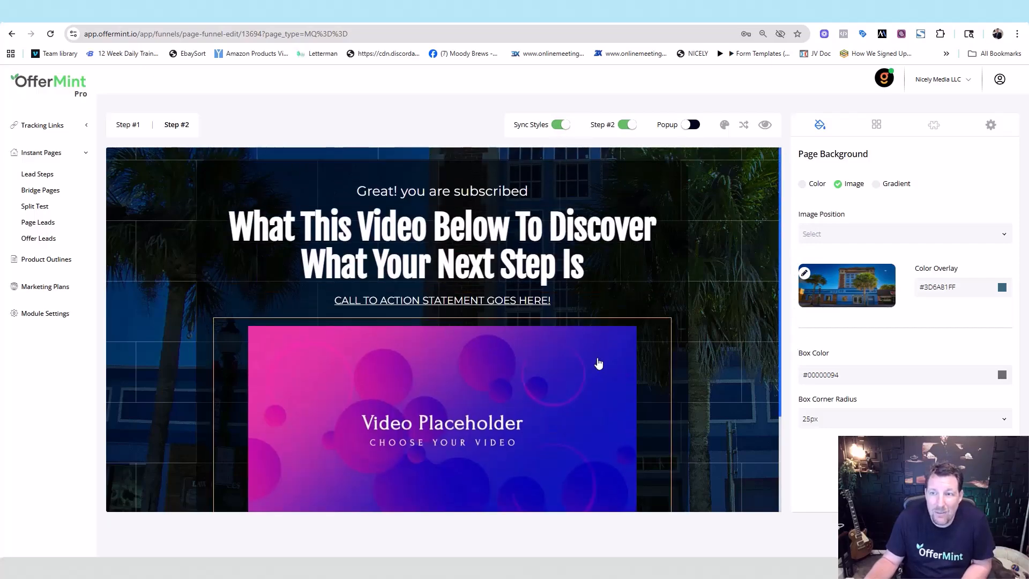
left_click(599, 362)
left_click(871, 201)
left_click(865, 182)
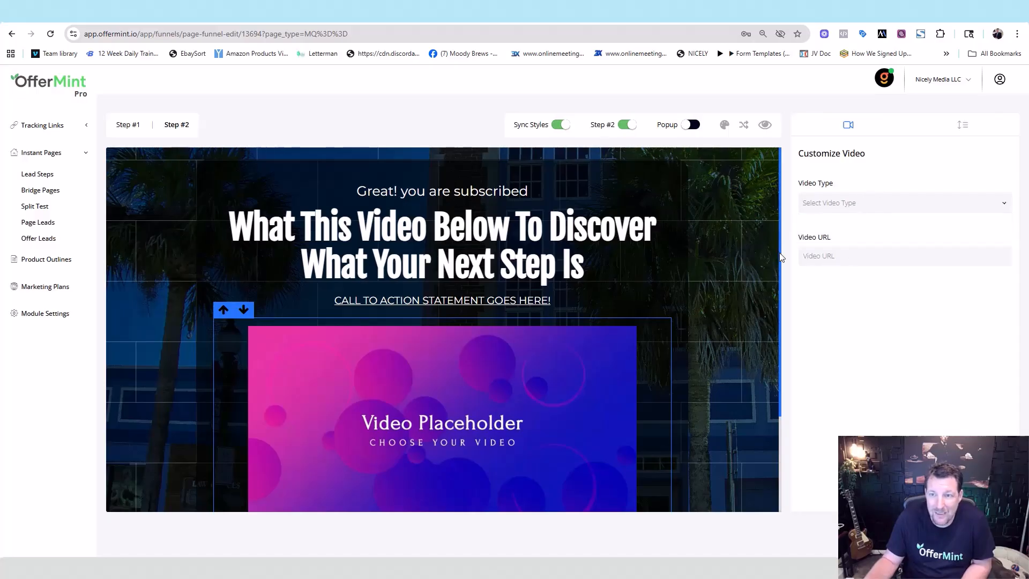
left_click_drag(780, 258, 776, 377)
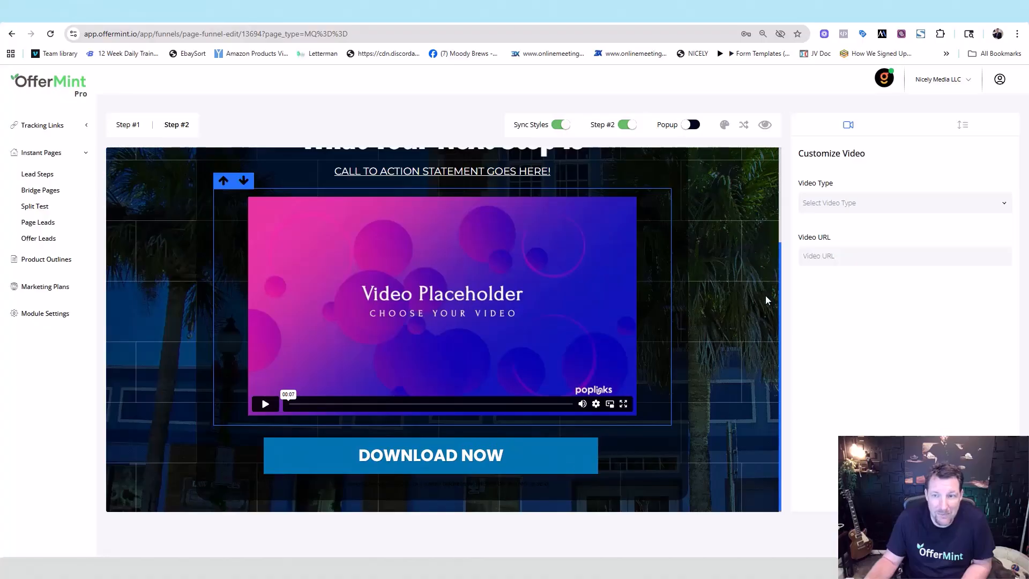
left_click_drag(780, 278, 783, 211)
left_click(763, 248)
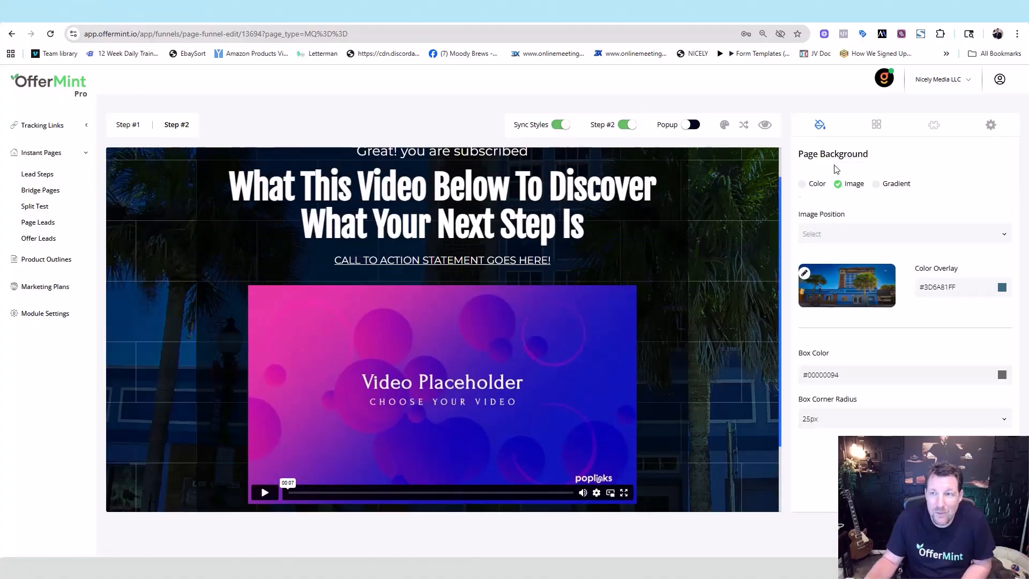
left_click(877, 126)
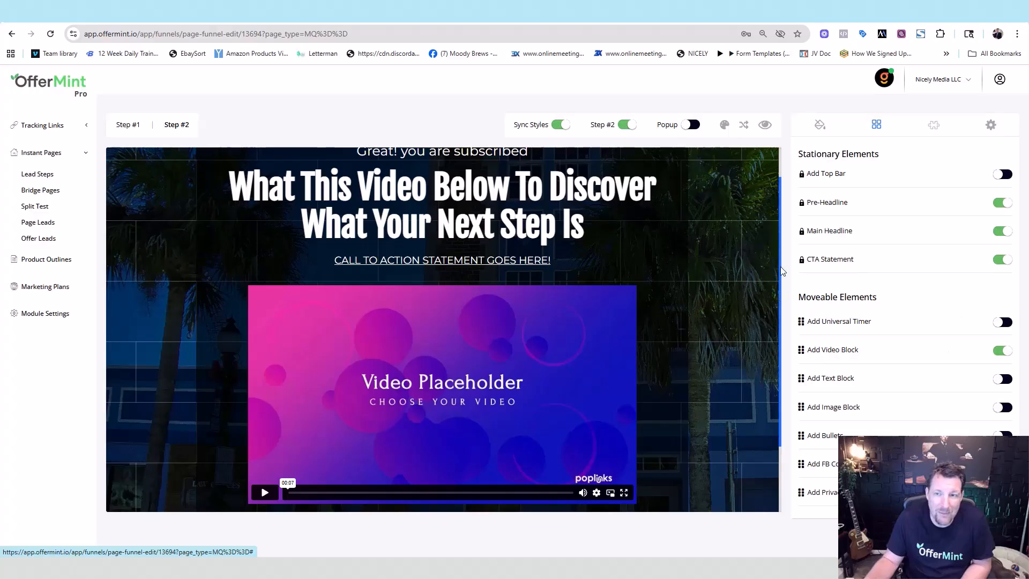
scroll(780, 235, "up", 1)
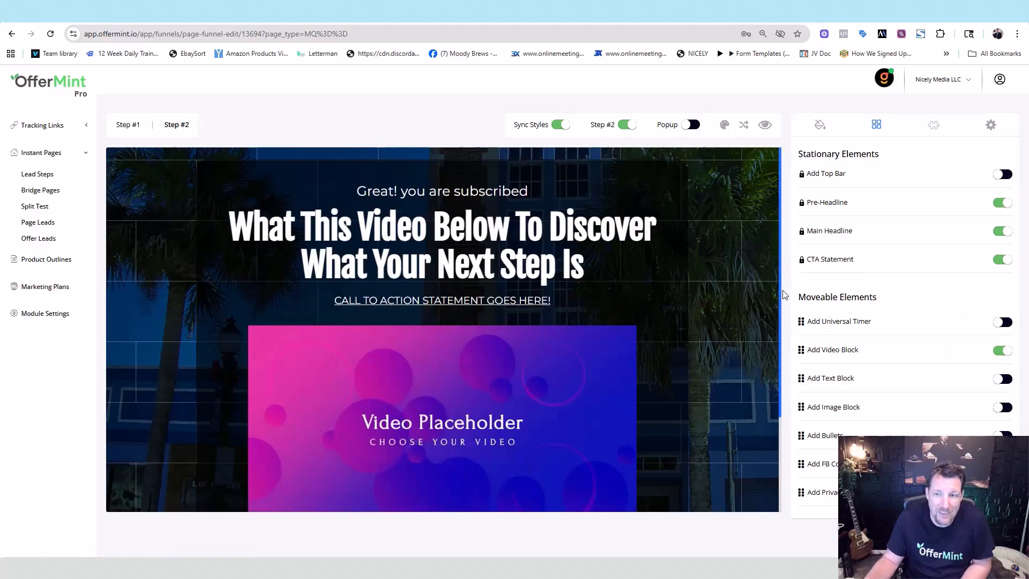
scroll(780, 327, "down", 3)
scroll(782, 268, "up", 3)
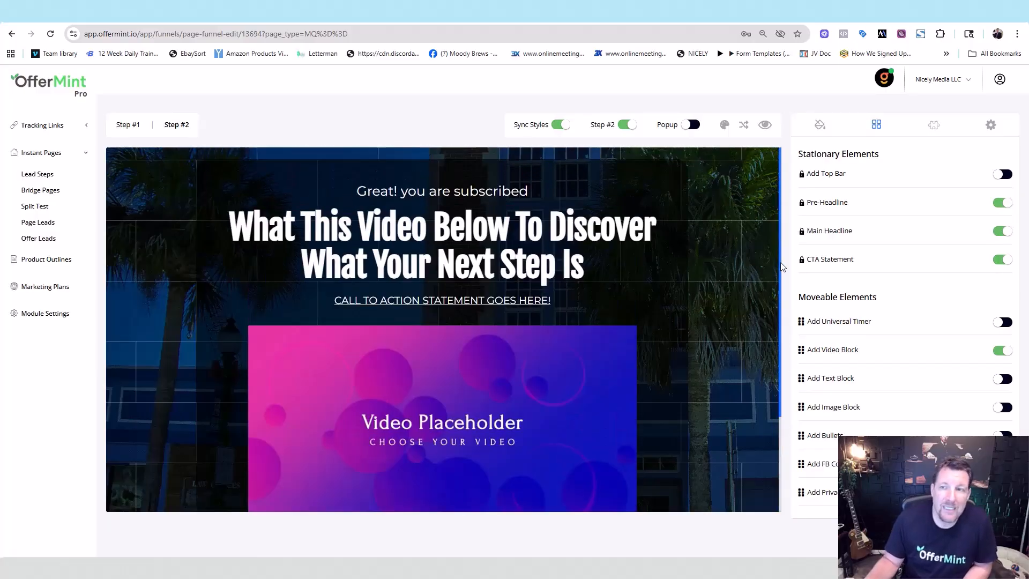
left_click(753, 231)
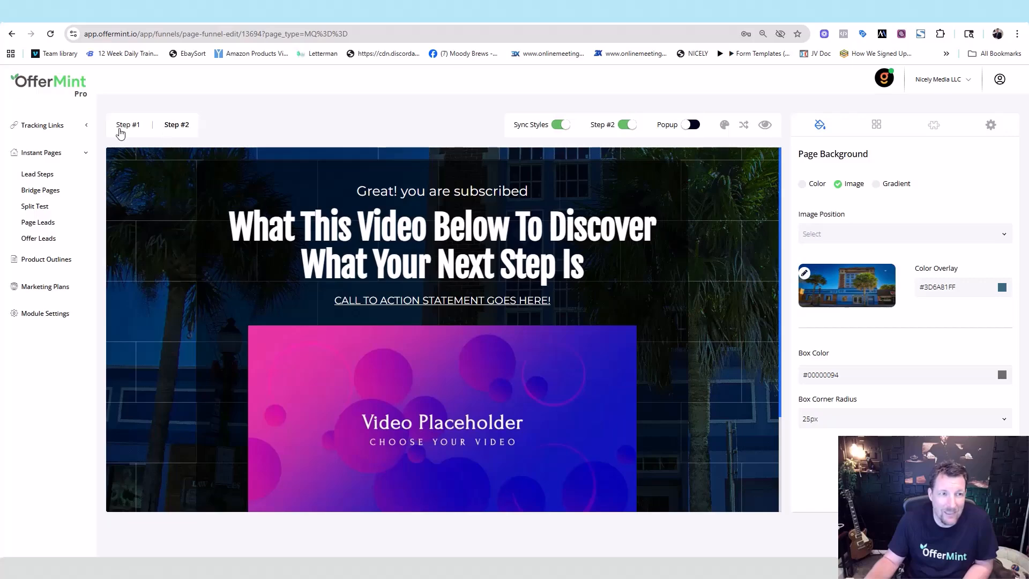
Step: From Step #1, scroll through the lead-capture template gallery's designs
left_click(125, 128)
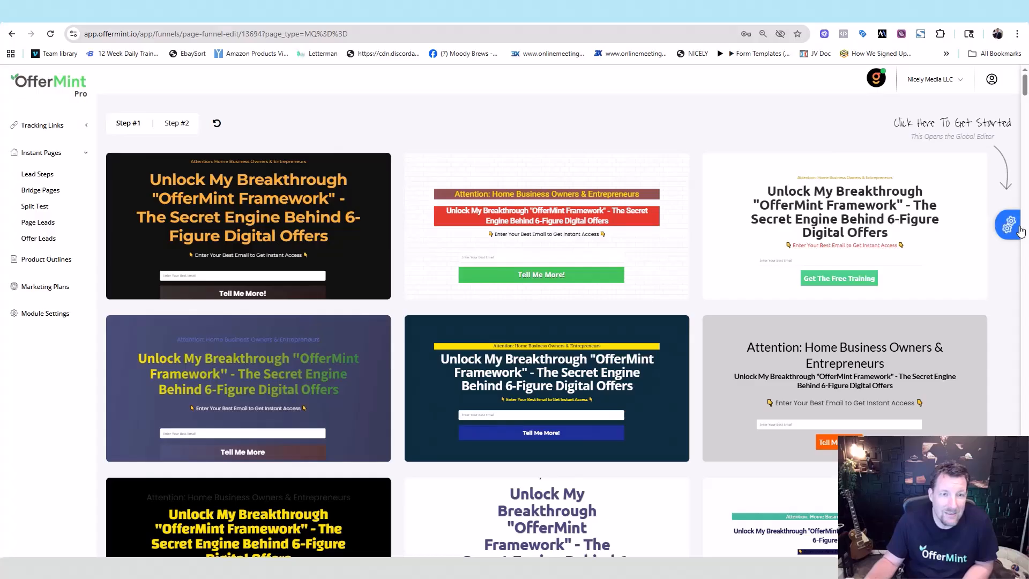
left_click_drag(1024, 88, 1021, 163)
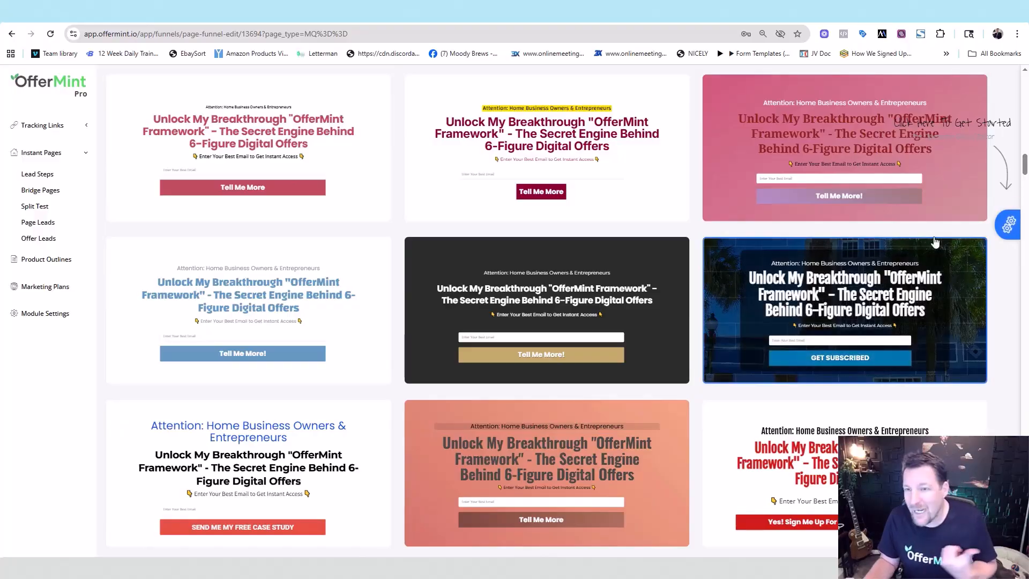
mouse_move(1025, 159)
left_mouse_down()
mouse_move(1025, 178)
mouse_move(1026, 166)
left_mouse_up()
scroll(548, 311, "up", 4)
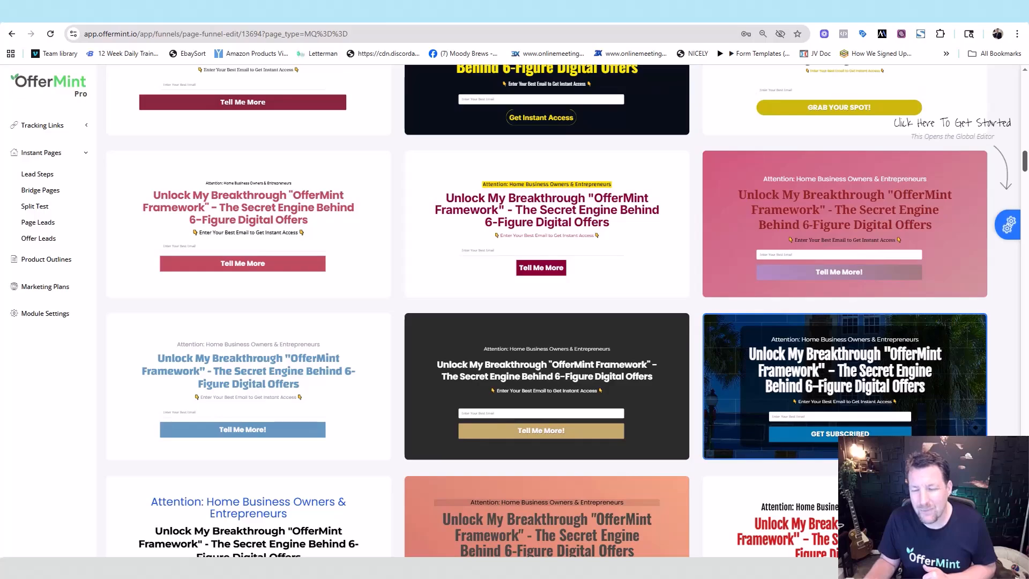
scroll(548, 311, "up", 1)
mouse_move(1025, 161)
left_mouse_down()
mouse_move(1024, 129)
mouse_move(1025, 188)
mouse_move(1024, 128)
mouse_move(1024, 171)
mouse_move(1022, 159)
left_mouse_up()
scroll(1019, 155, "up", 4)
scroll(1018, 154, "up", 5)
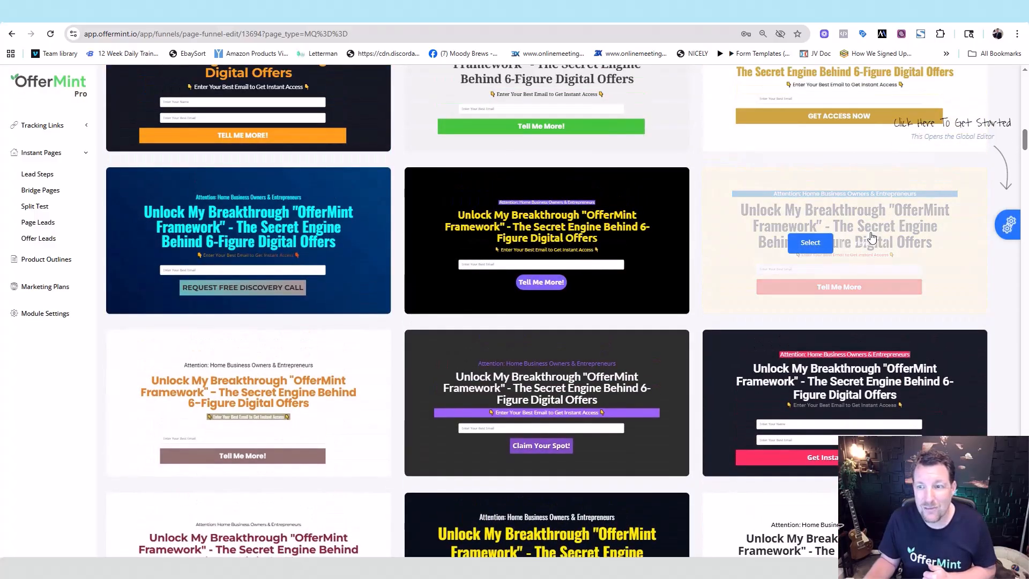
Step: Apply the pale yellow template to the funnel and add a popup step
left_click(810, 242)
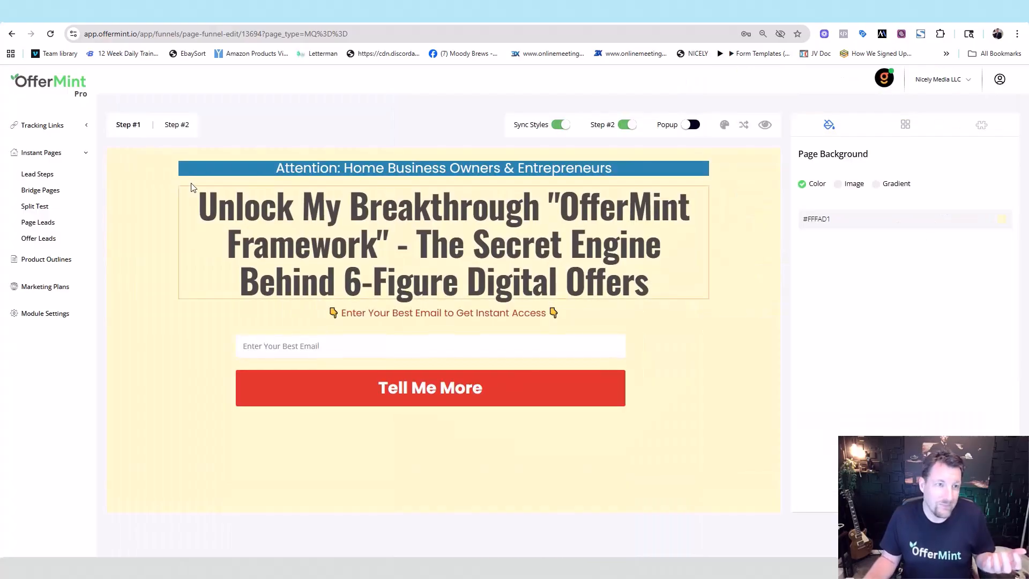
left_click(175, 126)
left_click(133, 128)
left_click(177, 128)
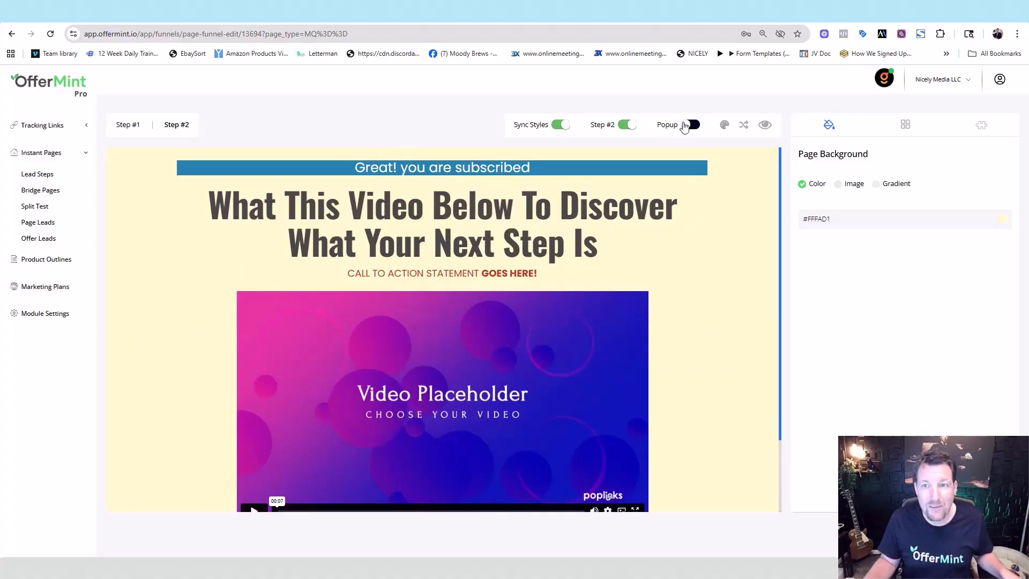
left_click(688, 125)
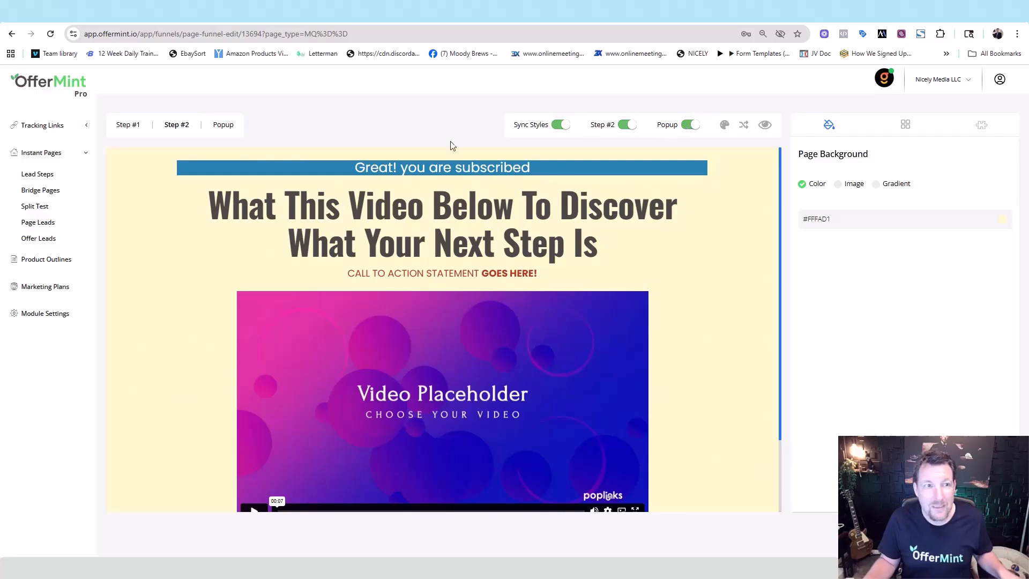
left_click(125, 129)
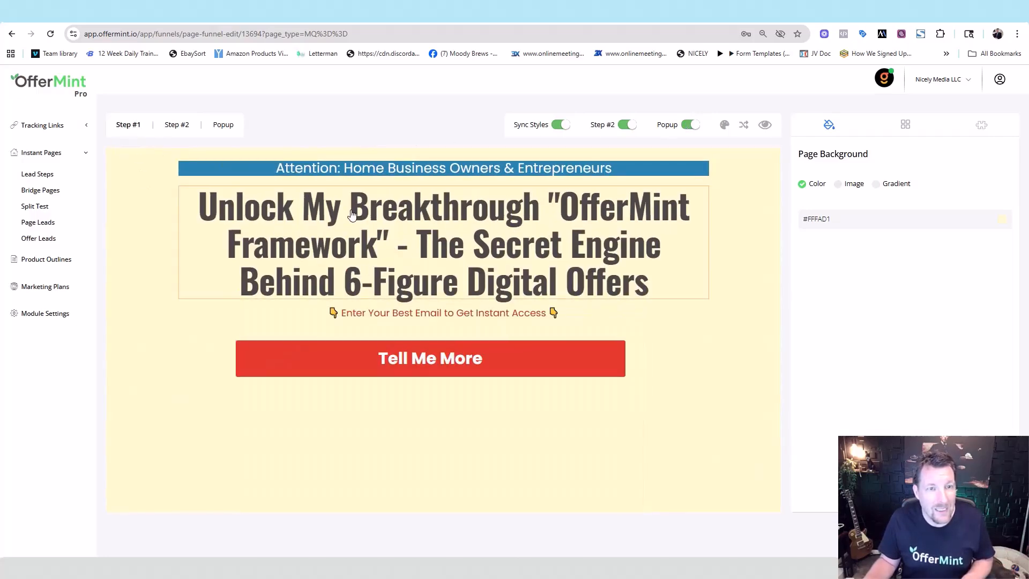
left_click(227, 128)
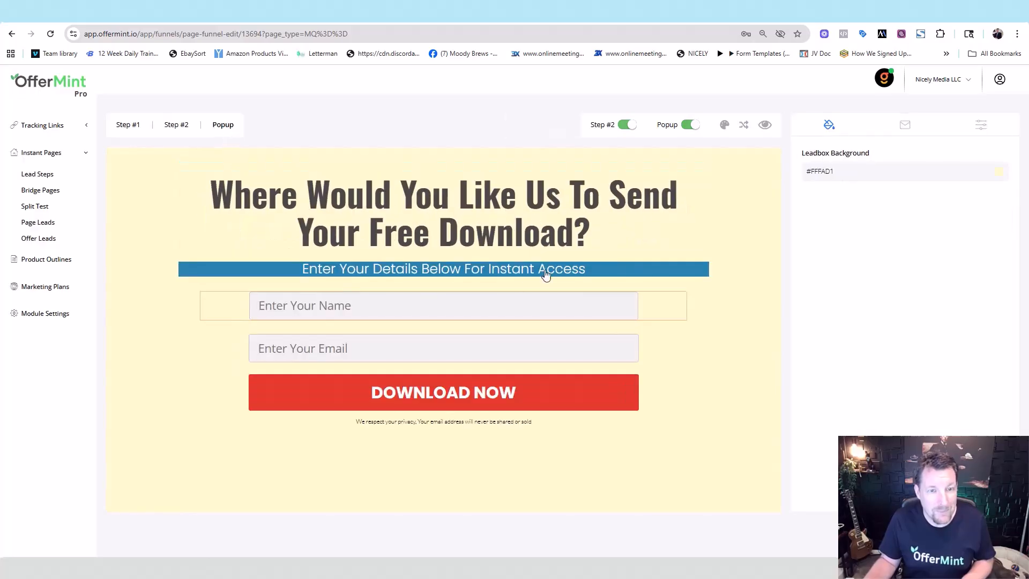
Step: Give the popup and Step #1 page a narrower boxed layout, then review Step #2 and the popup
left_click(745, 126)
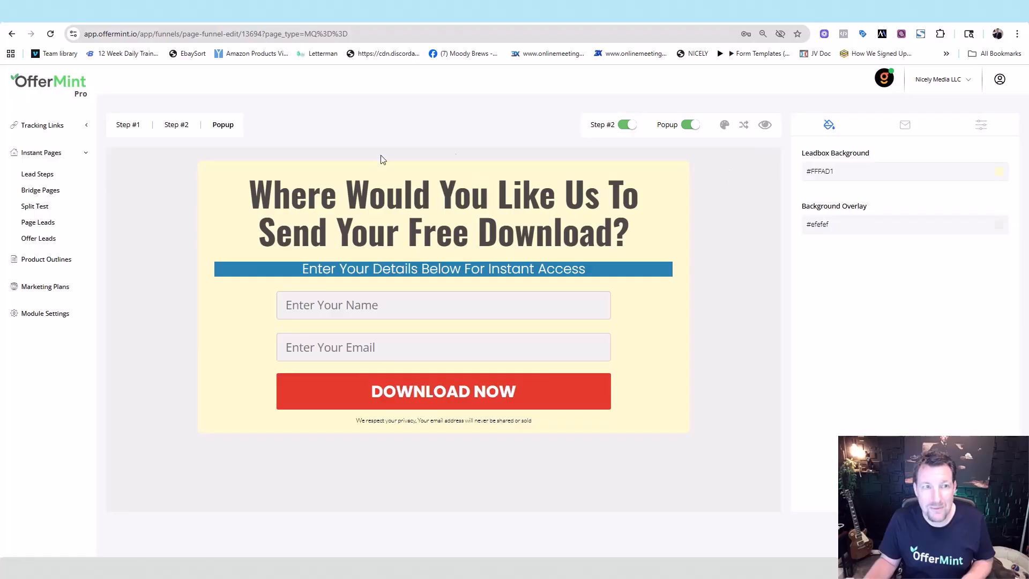
left_click(122, 126)
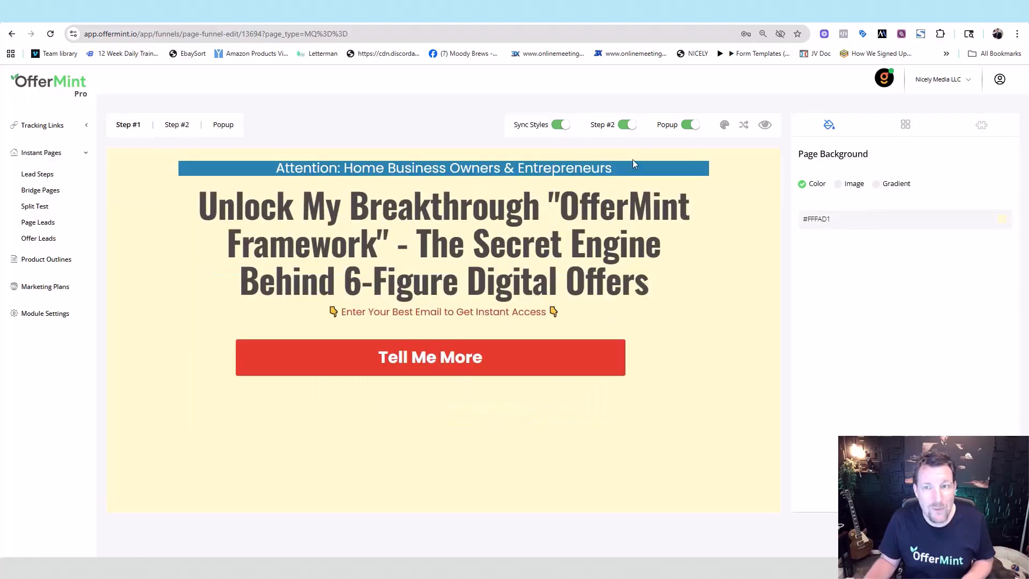
left_click(745, 127)
left_click(176, 125)
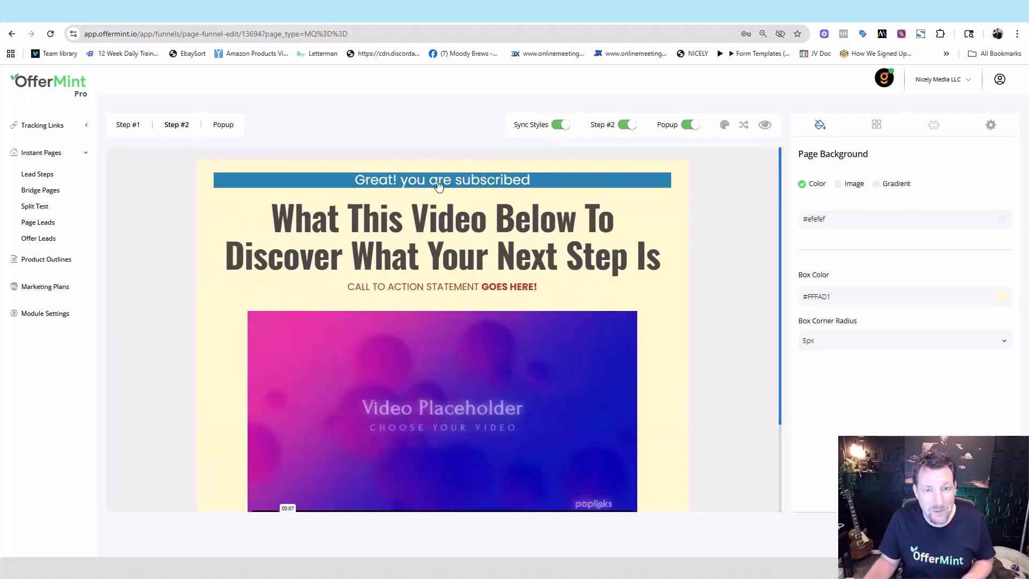
left_click(220, 126)
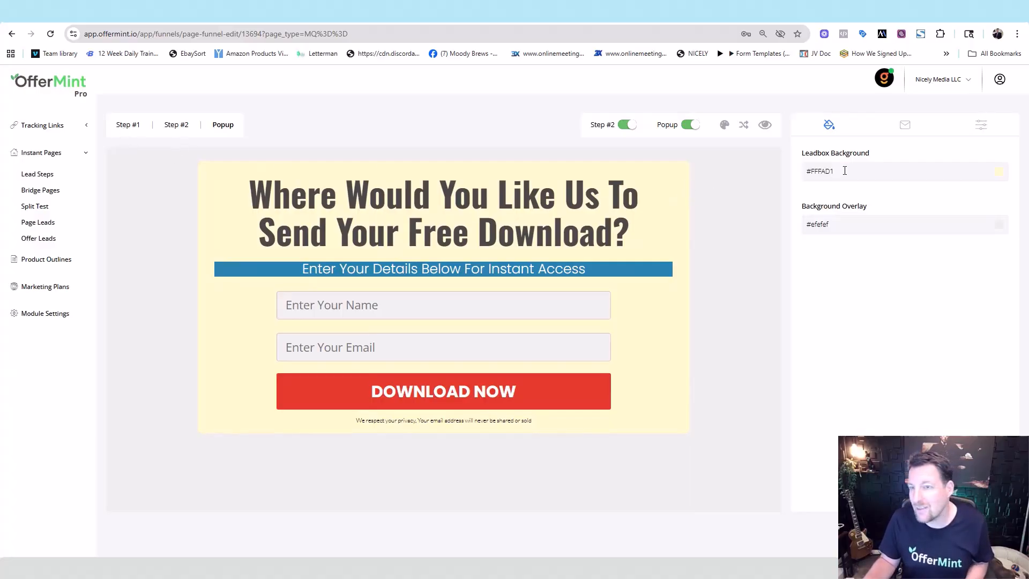
left_click(176, 125)
left_click(224, 125)
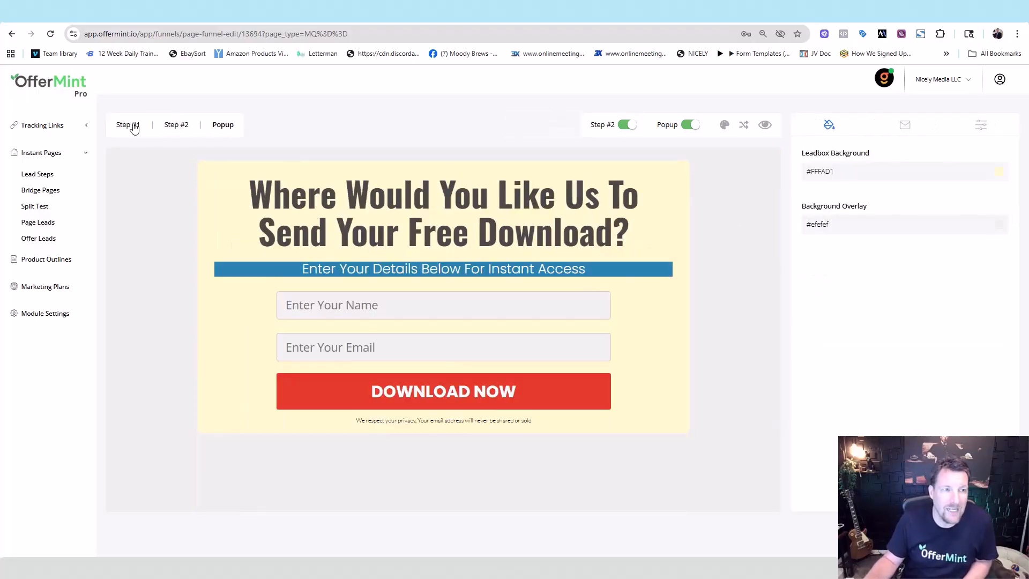
left_click(130, 125)
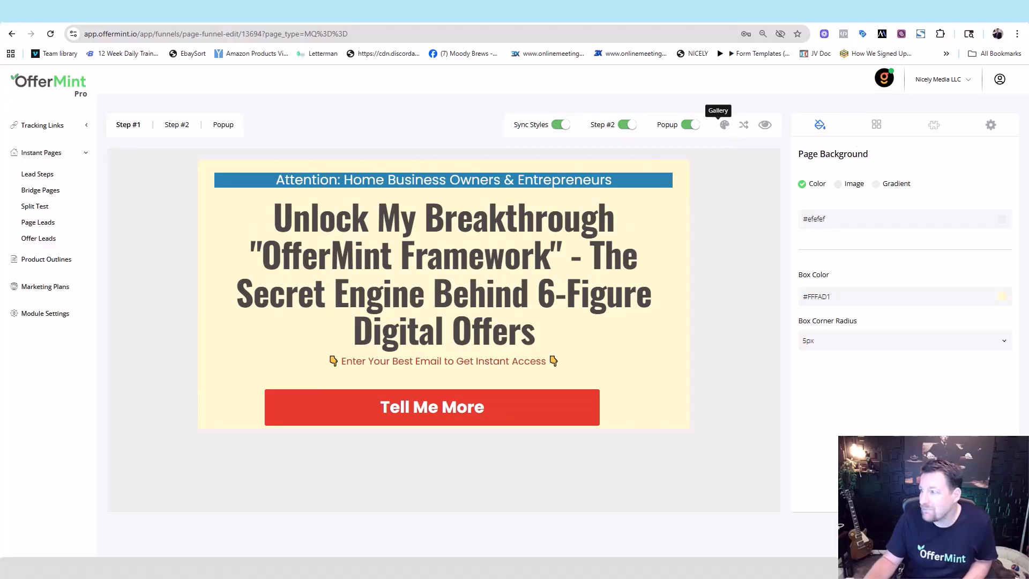
Step: Apply the gallery's dark building-photo template with the blue GET SUBSCRIBED button
left_click(724, 125)
scroll(547, 311, "down", 10)
scroll(546, 310, "down", 10)
scroll(812, 214, "up", 3)
scroll(812, 214, "down", 1)
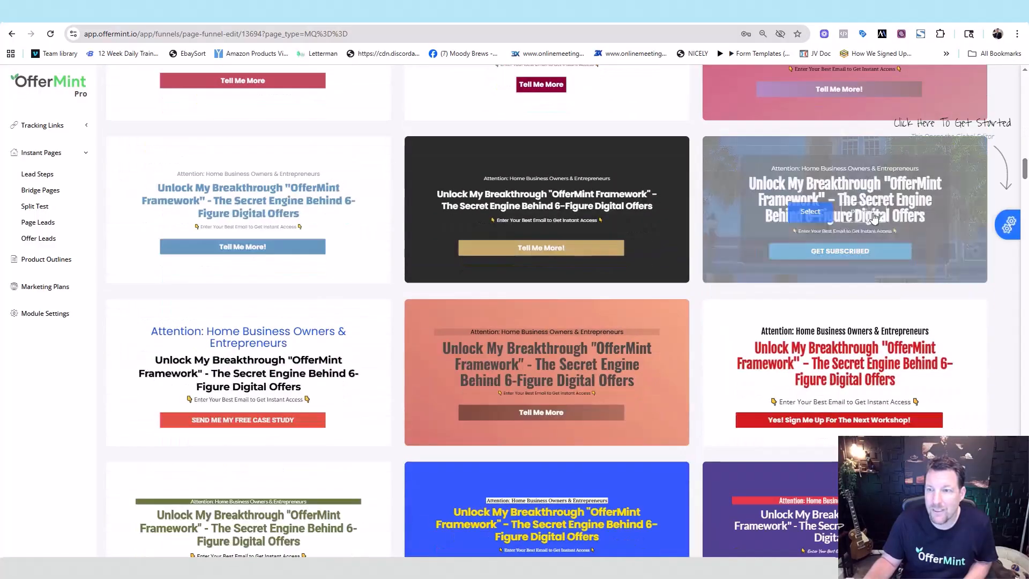
left_click(810, 212)
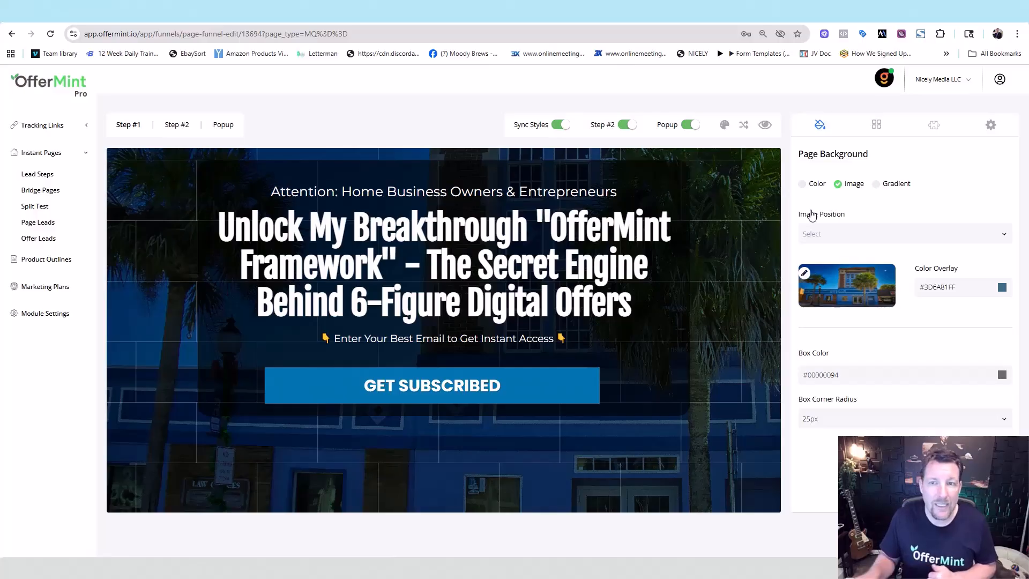
Step: Preview the opt-in page and test GET SUBSCRIBED, then switch the popup off
left_click(761, 130)
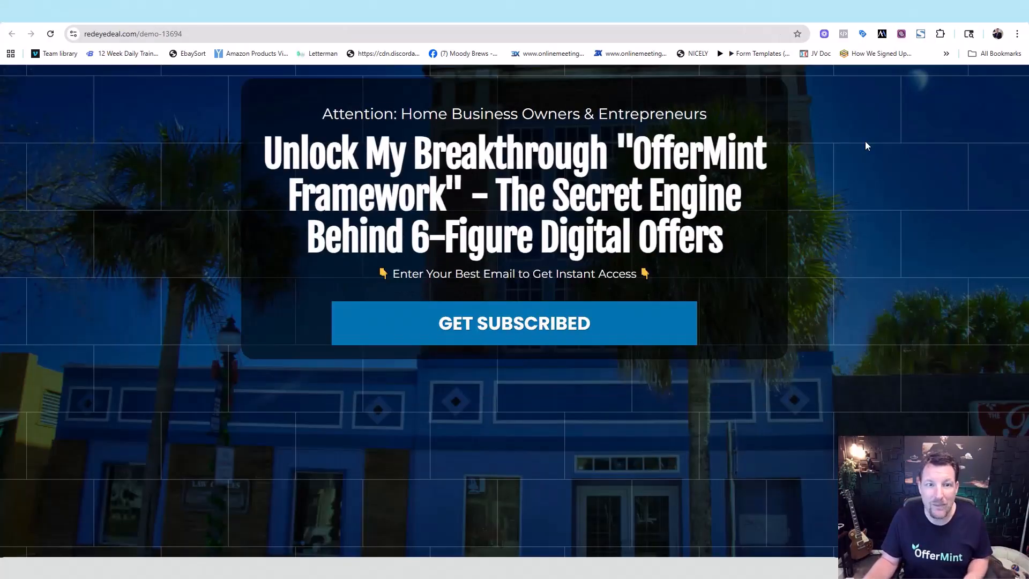
left_click(448, 328)
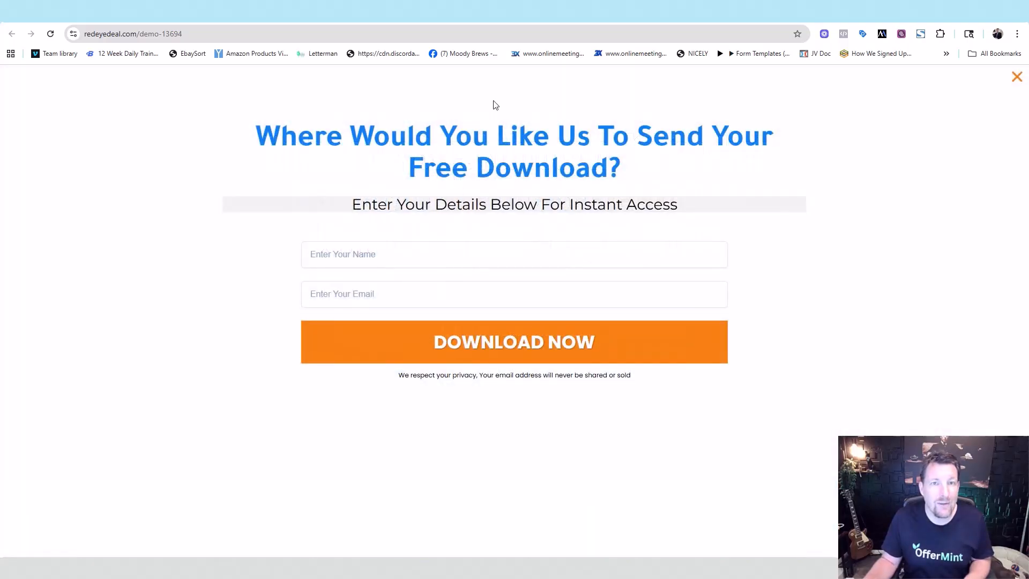
left_click(182, 12)
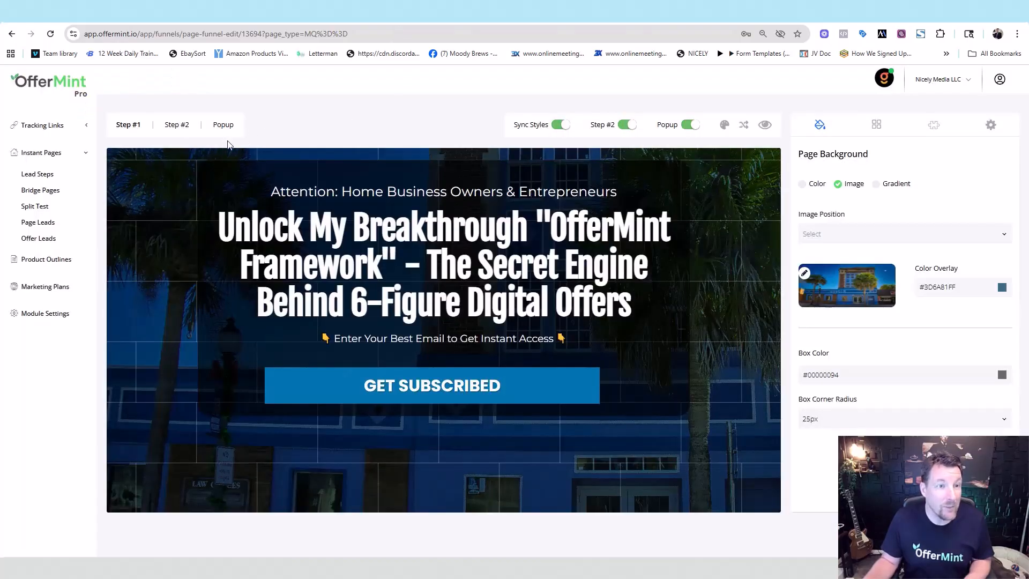
left_click(224, 130)
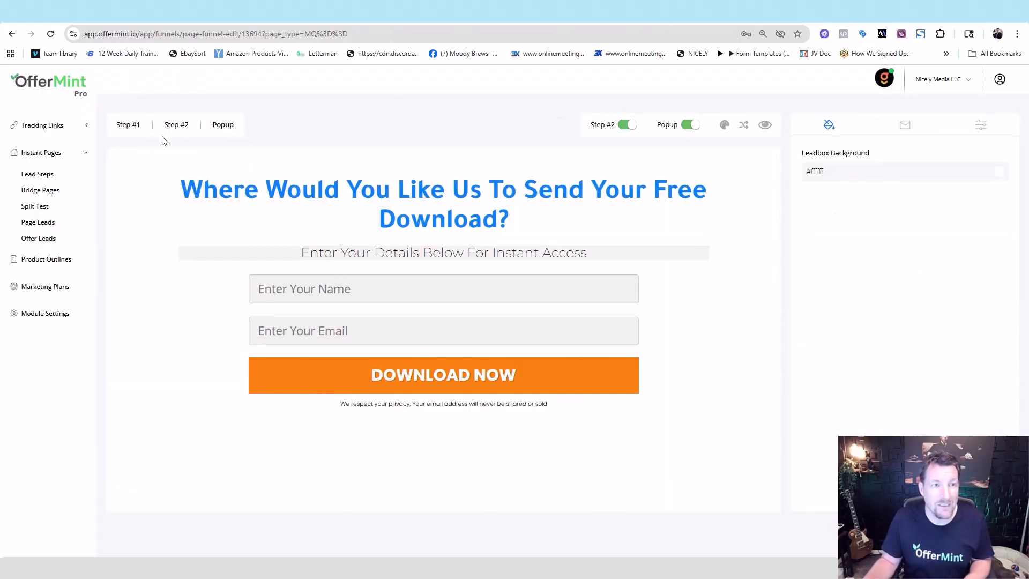
left_click(691, 126)
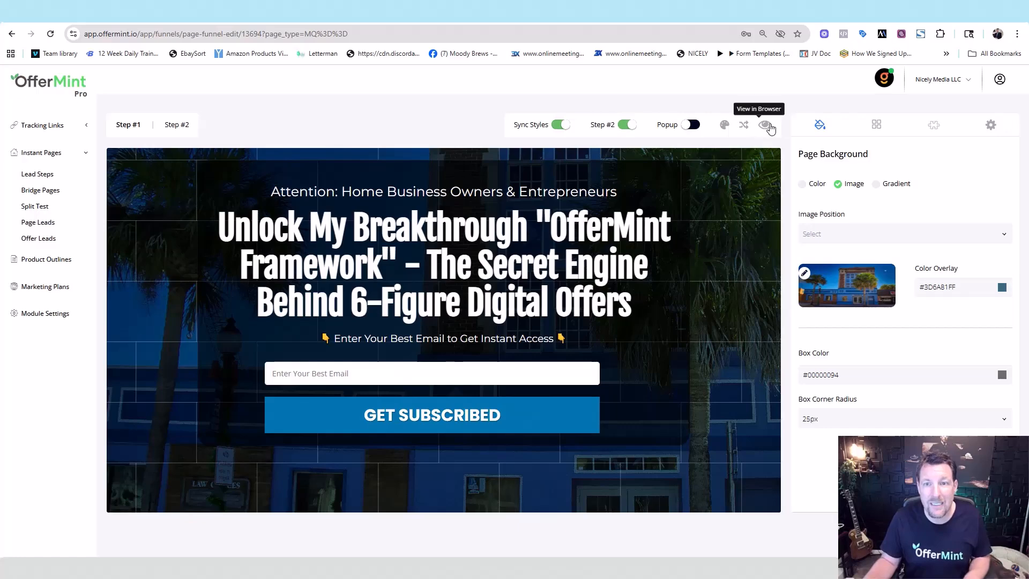
Step: Subscribe on the live opt-in page with a test email, then return to OfferMint
left_click(766, 125)
left_click(456, 319)
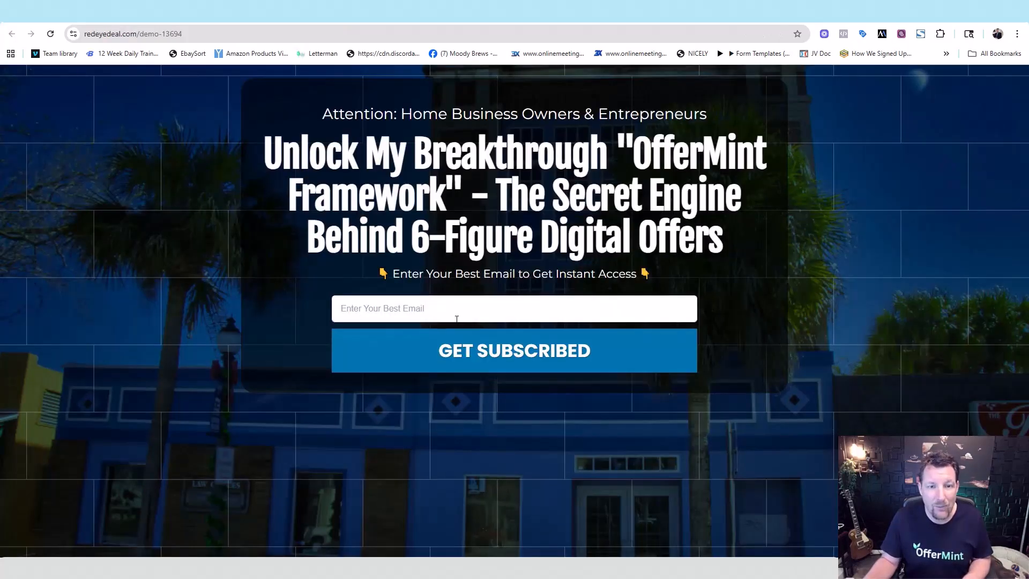
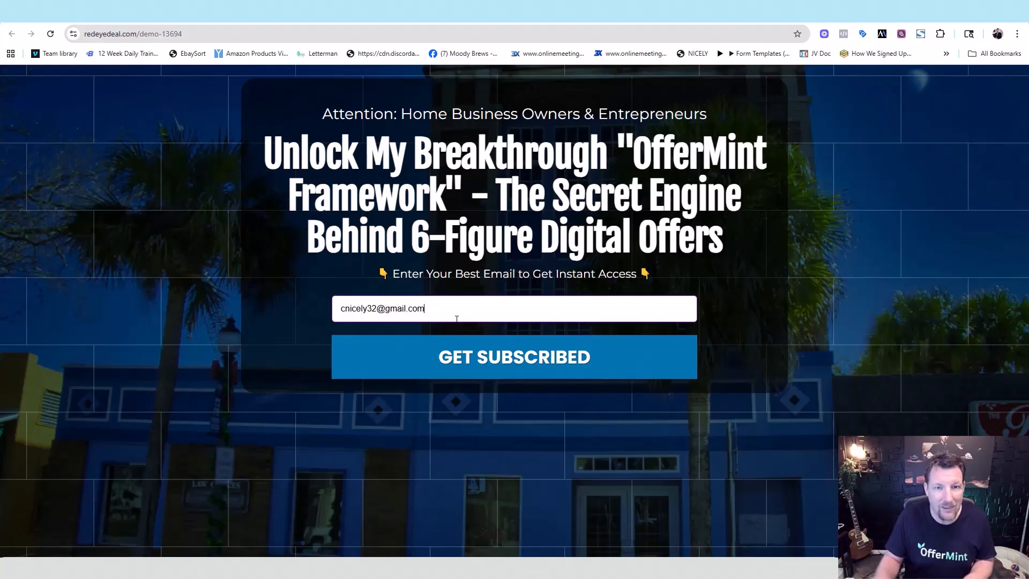
left_click(519, 360)
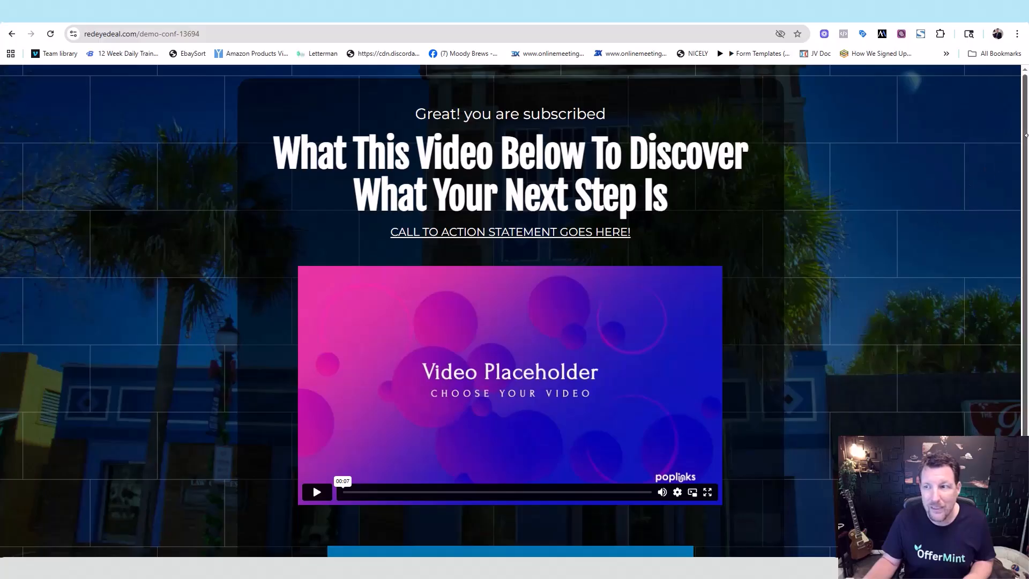
scroll(905, 260, "down", 2)
scroll(813, 111, "up", 2)
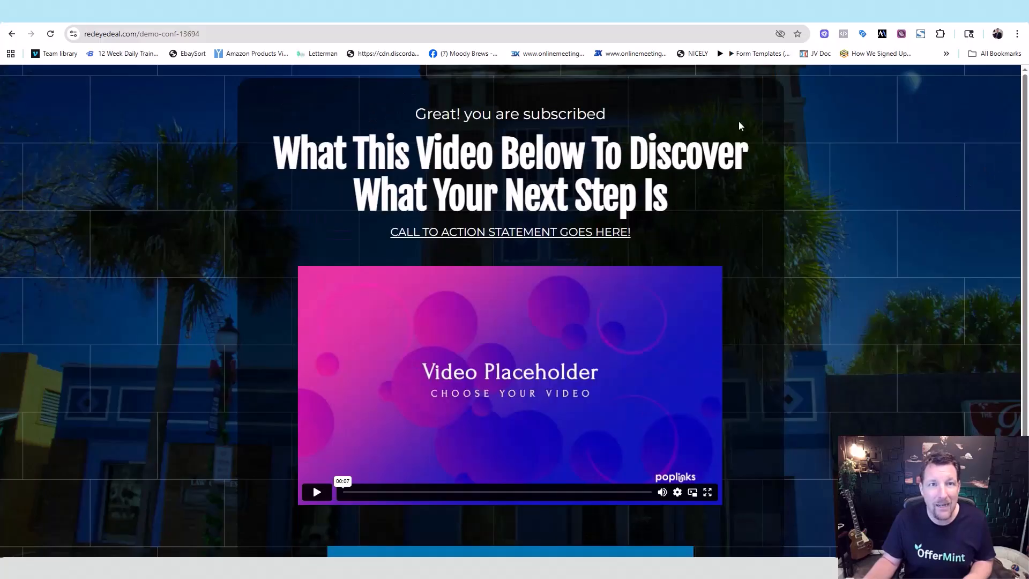
left_click(300, 22)
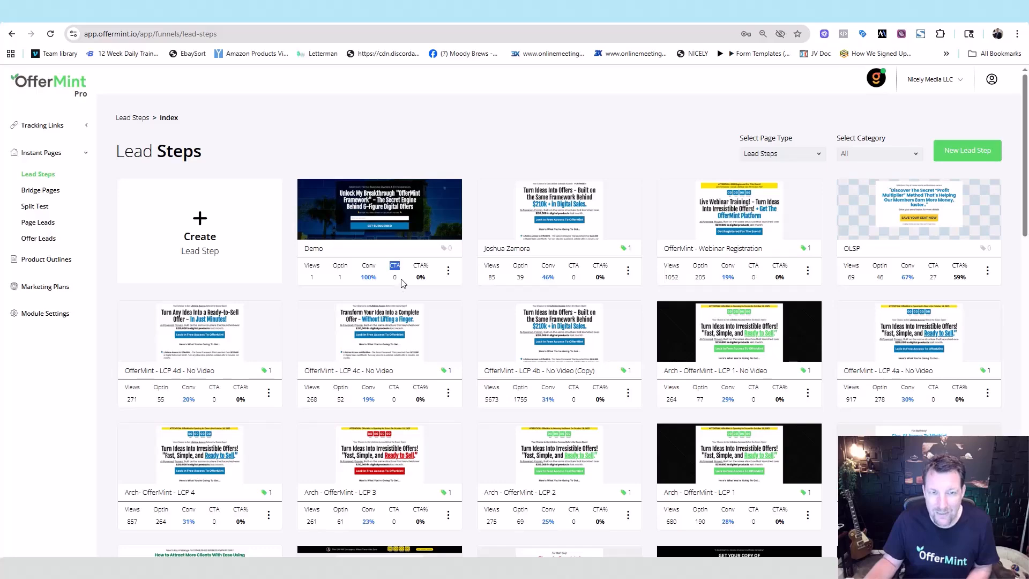
Step: Set the Demo funnel's links to quickzap.co/6fig and quickzap.co/6fig-conf and save them
left_click(448, 270)
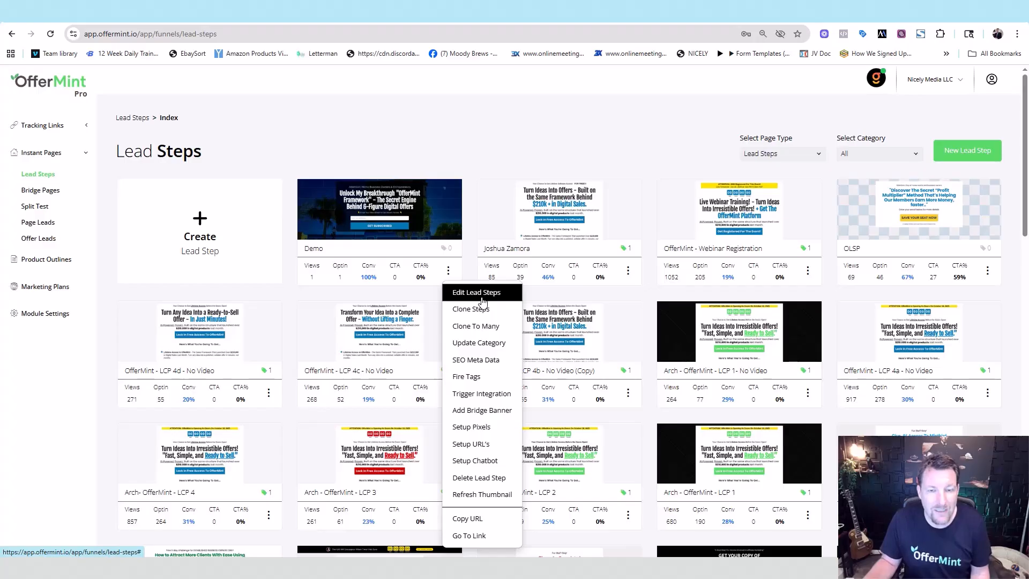
left_click(471, 445)
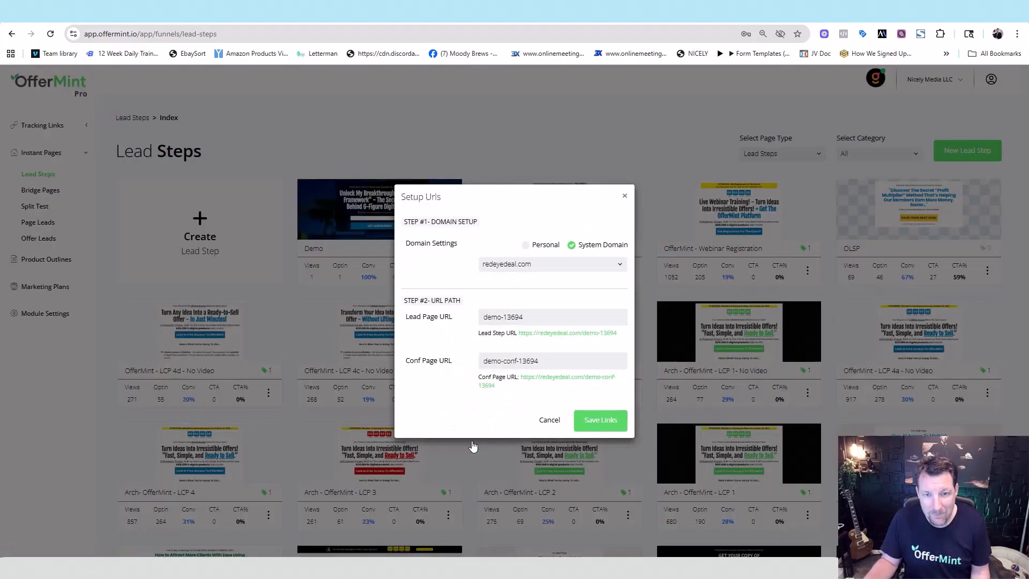
left_click(525, 266)
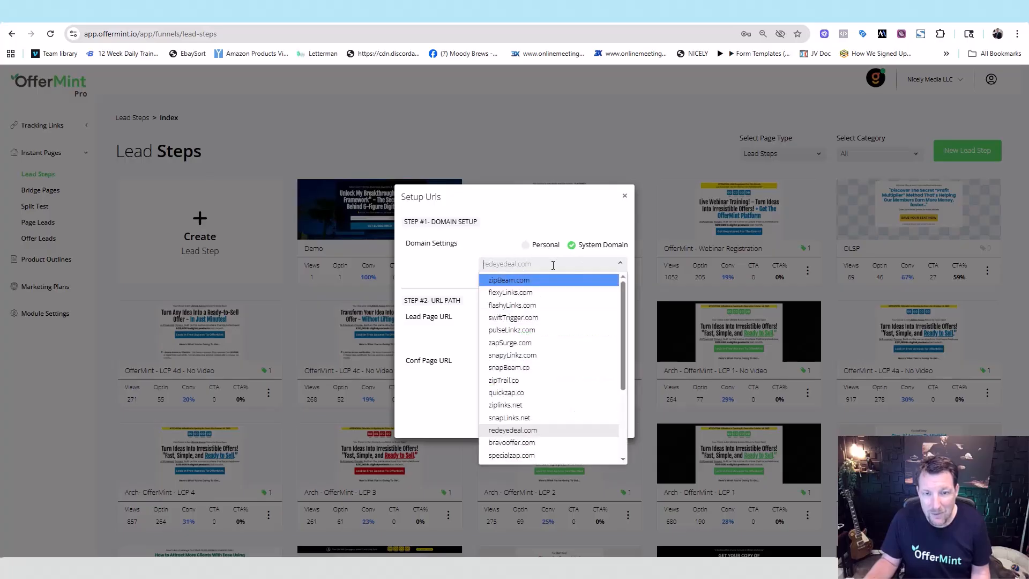
left_click(518, 393)
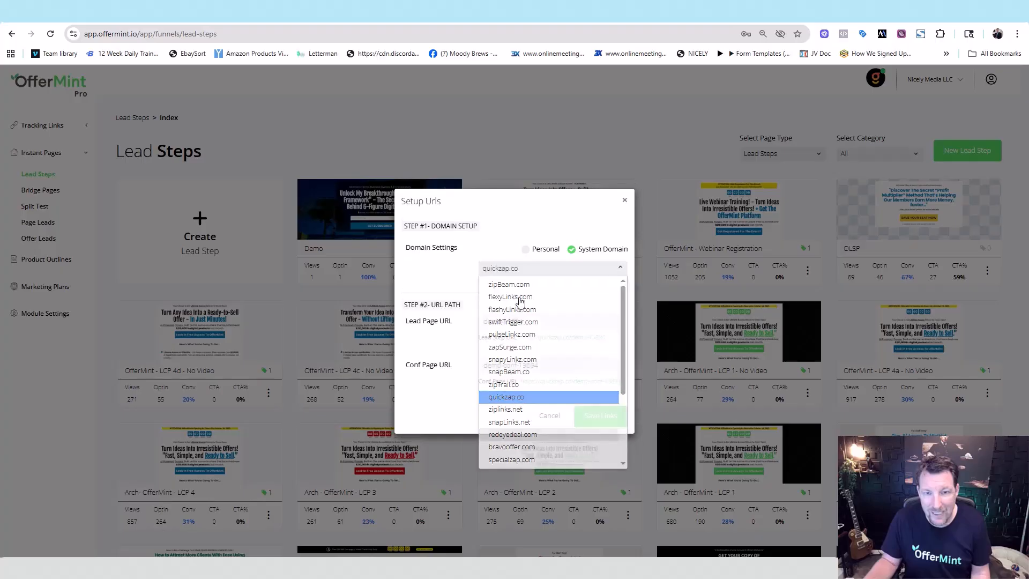
left_click_drag(521, 322, 456, 326)
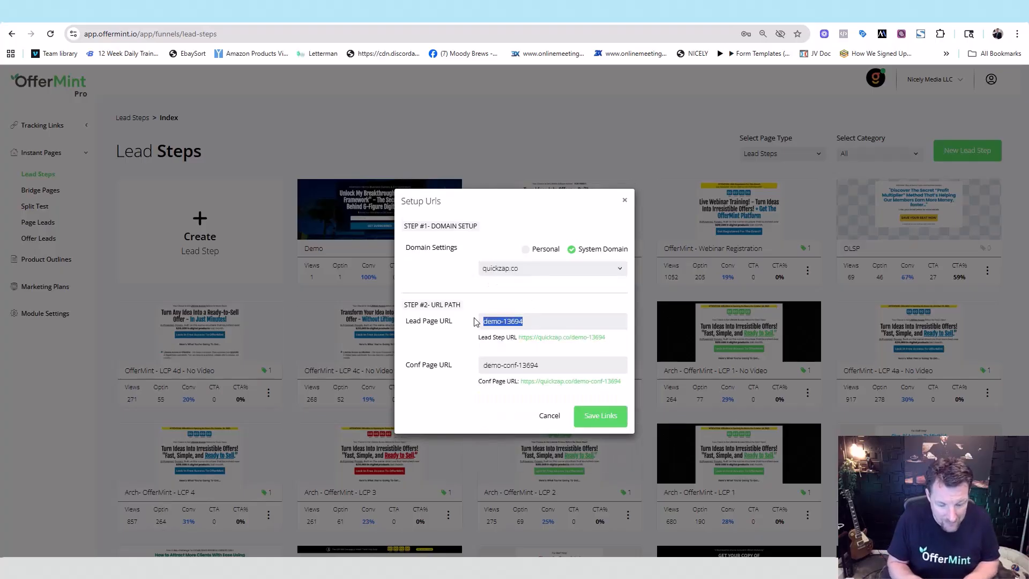
type("6fig")
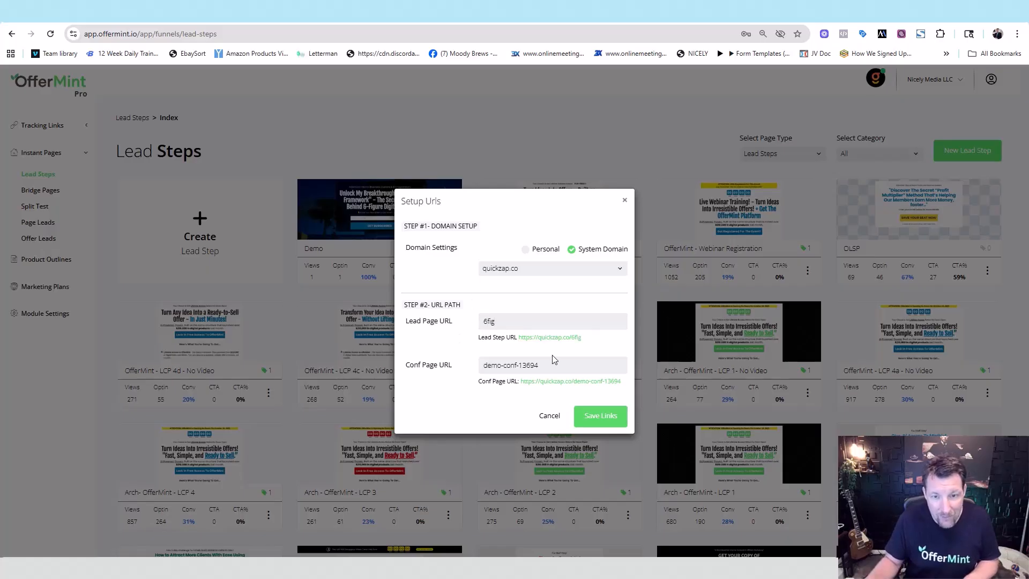
left_click_drag(540, 365, 442, 374)
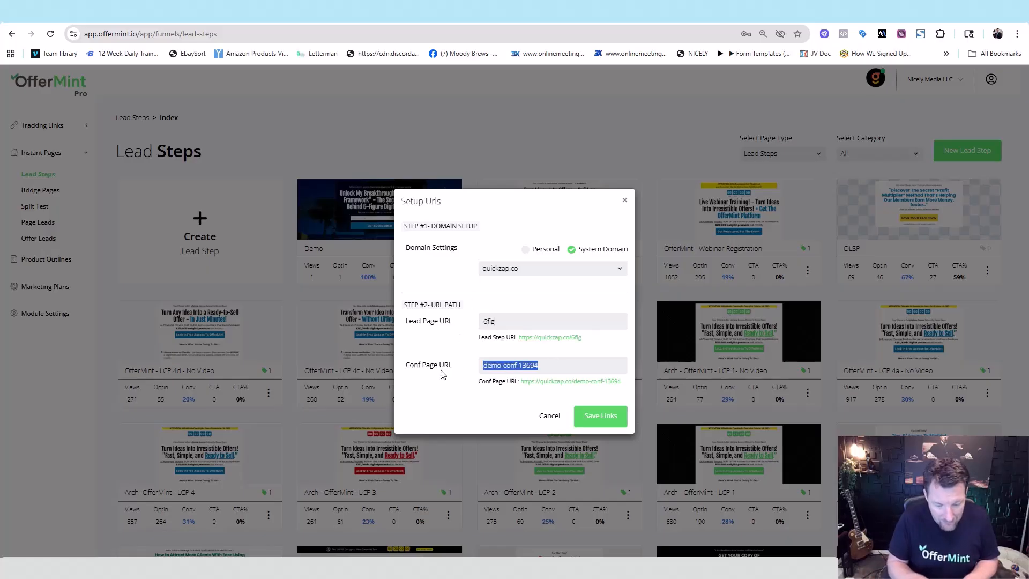
type("6fig-conf")
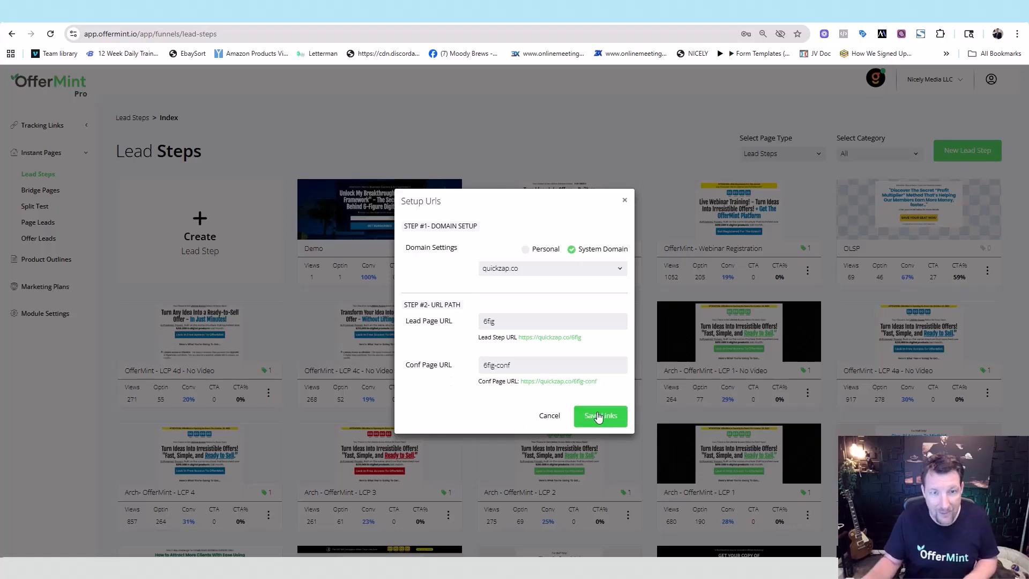
left_click(598, 416)
left_click(447, 271)
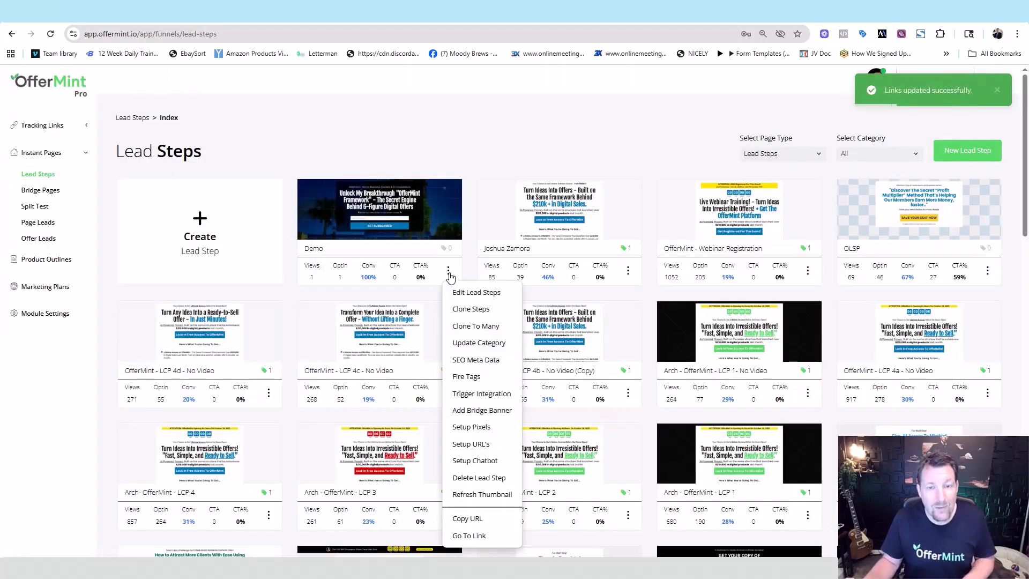
Step: Open the published opt-in page at quickzap.co/6fig from the Demo card's menu
left_click(467, 535)
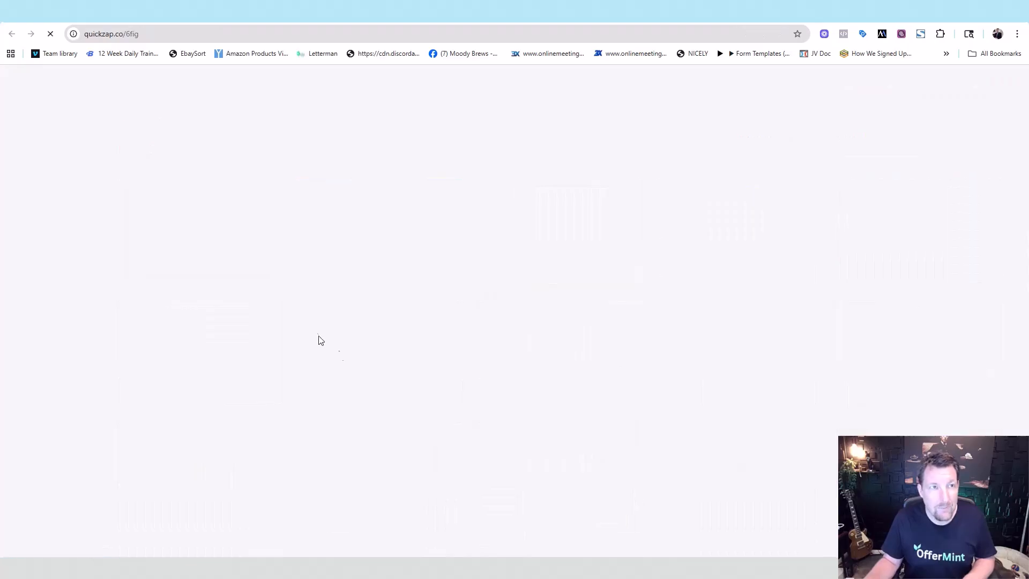